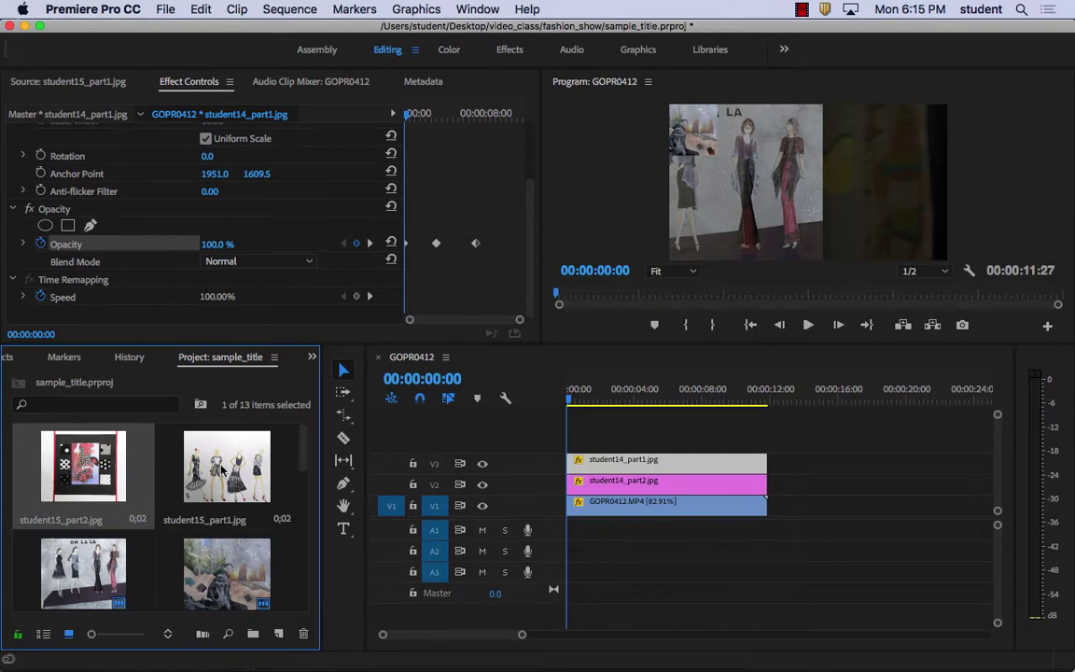
# Play the GOPR0412 sequence and stop at 06:29 to check the student image fades
pyautogui.click(227, 471)
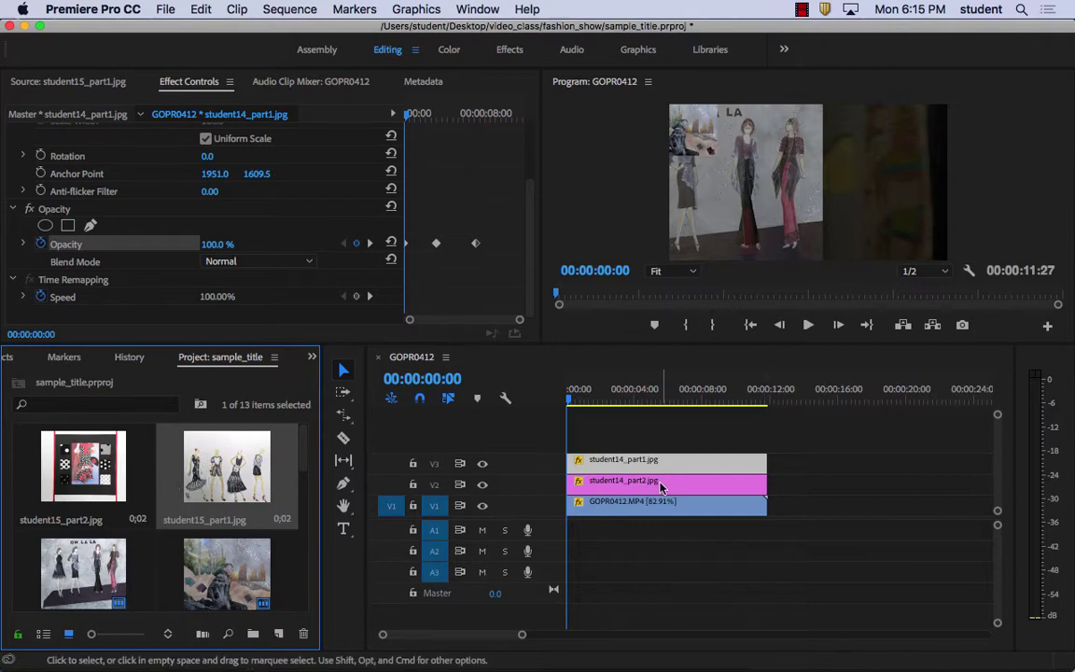
pyautogui.press('space')
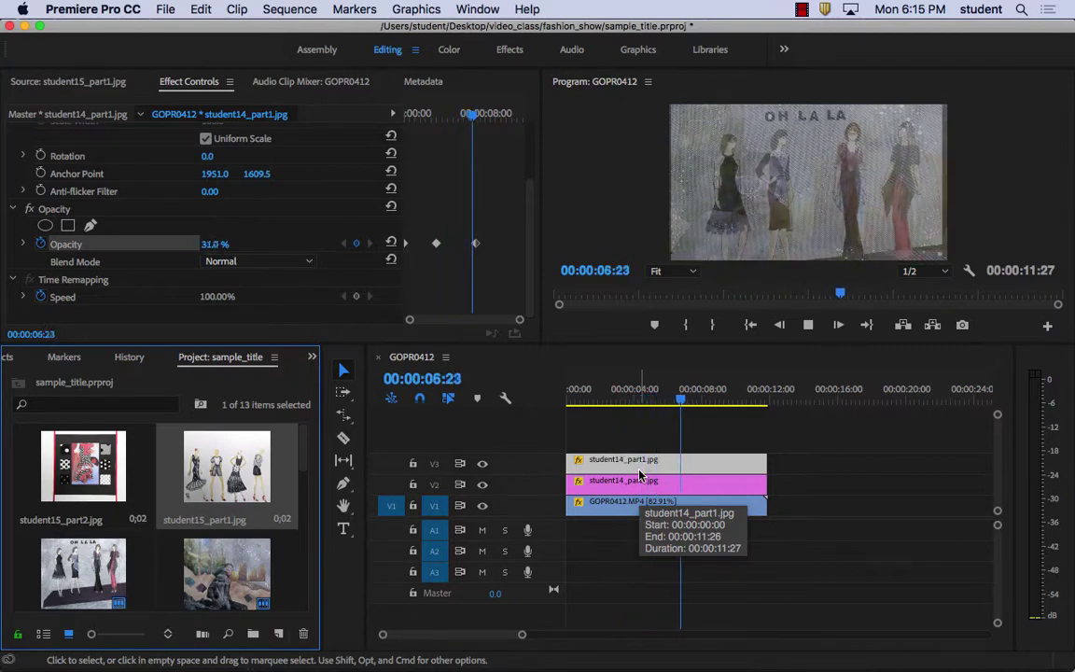
pyautogui.press('space')
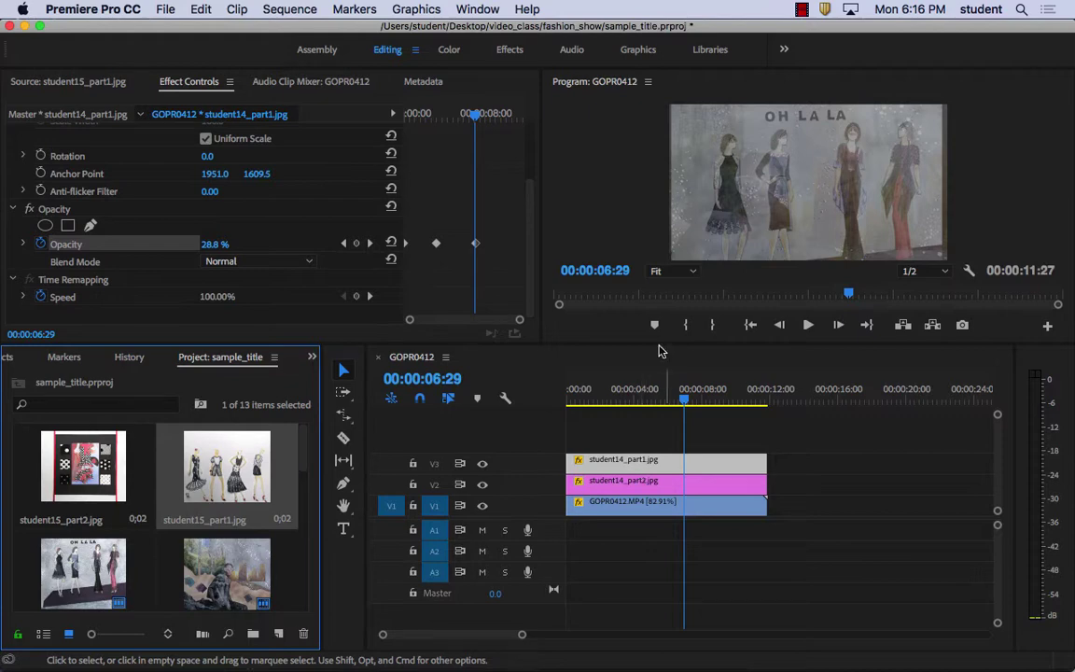
pyautogui.click(187, 5)
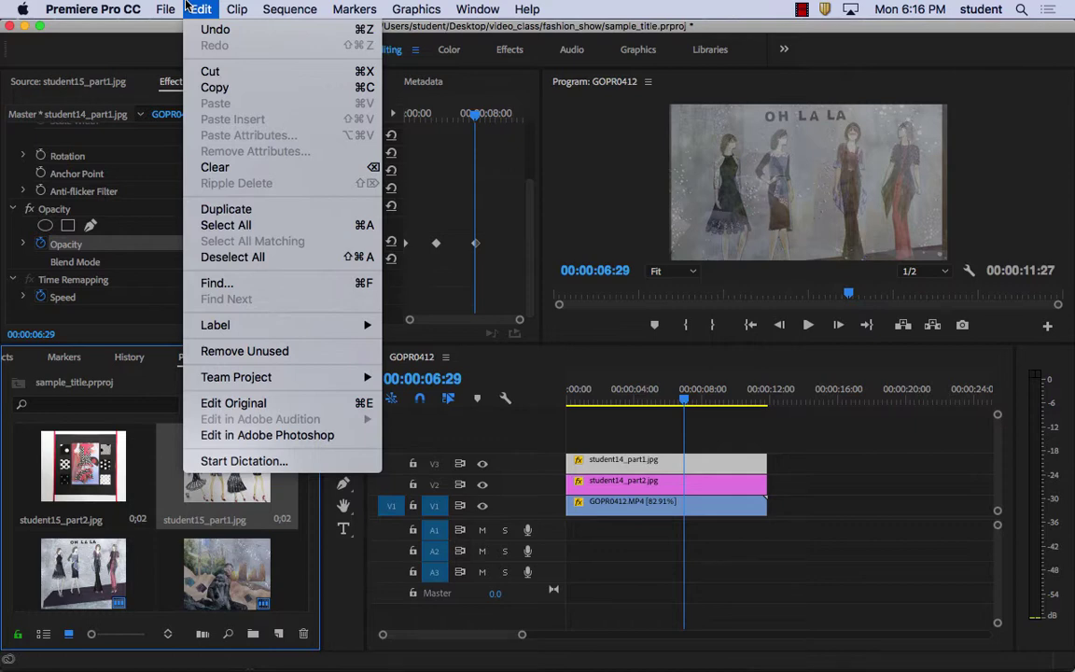
pyautogui.moveTo(179, 7)
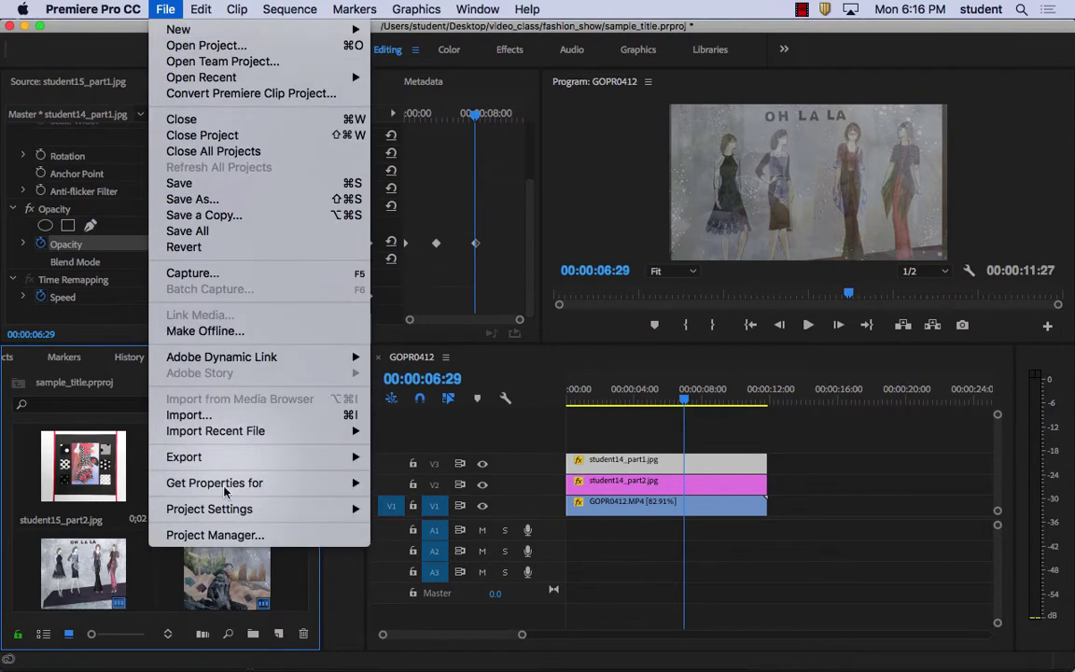
pyautogui.moveTo(247, 439)
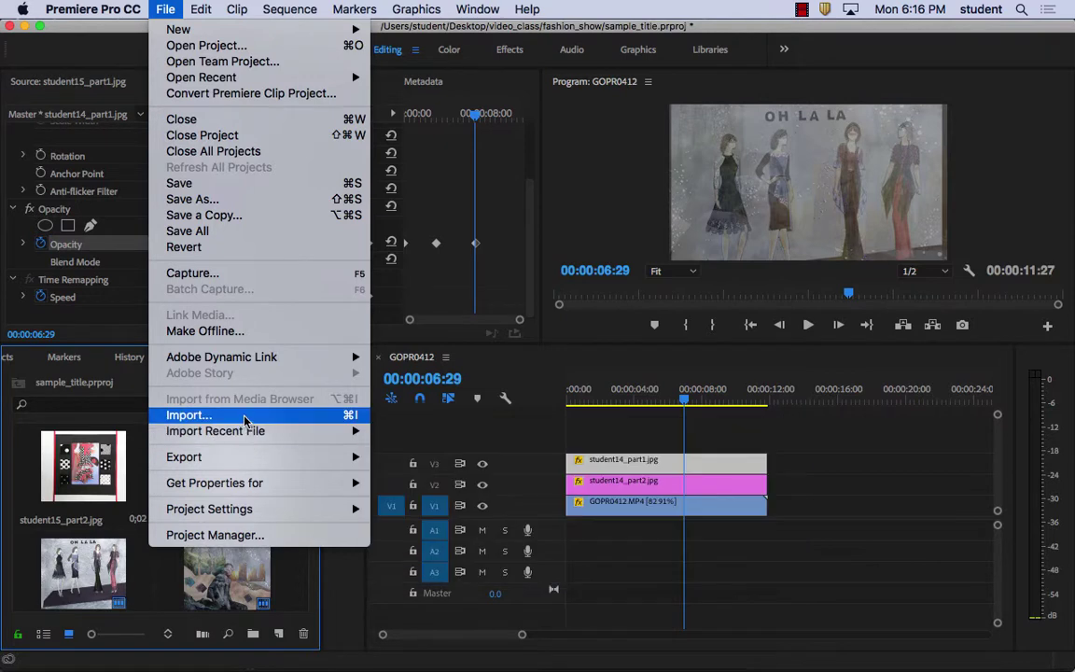
pyautogui.moveTo(260, 356)
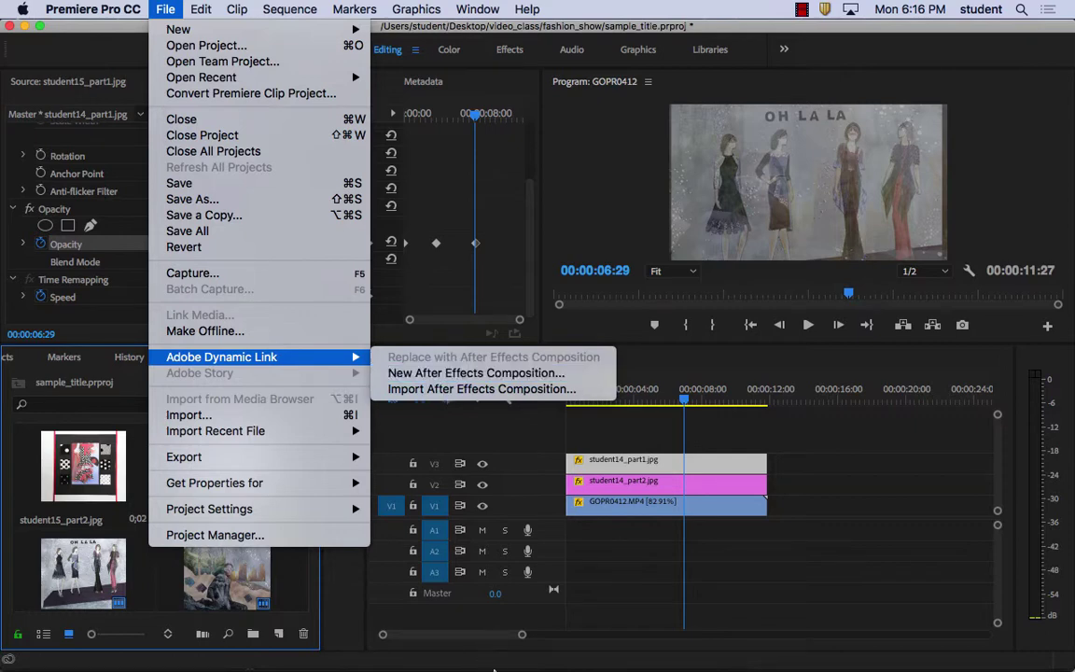
pyautogui.click(495, 669)
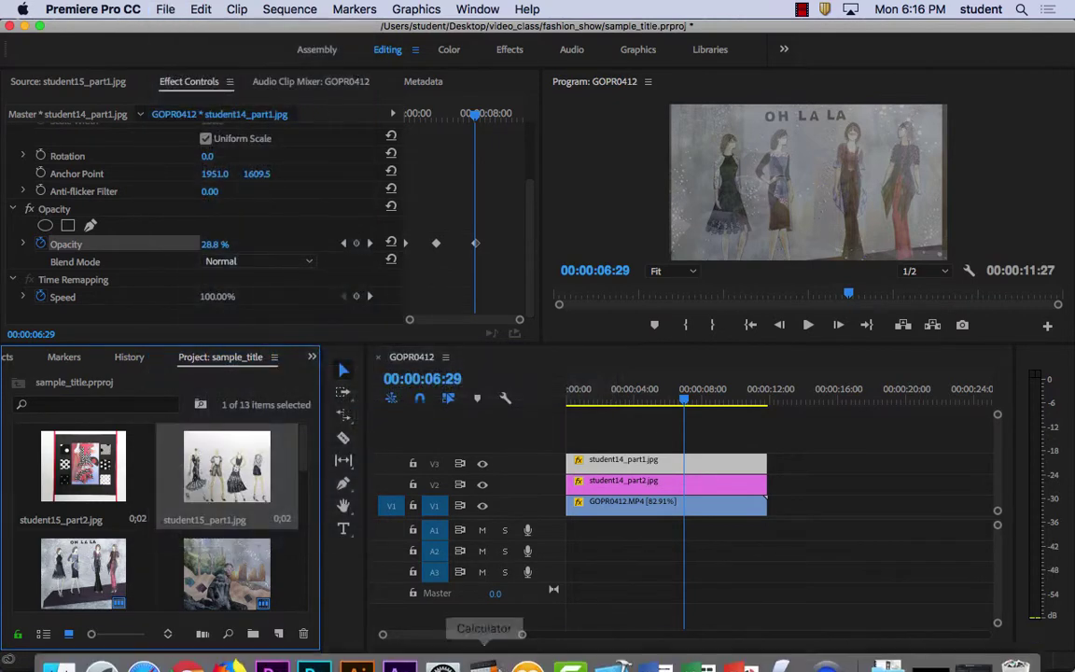
# In After Effects, preview the sample_title Linked Comp 01 name animation from 0:00:00:00
pyautogui.click(401, 644)
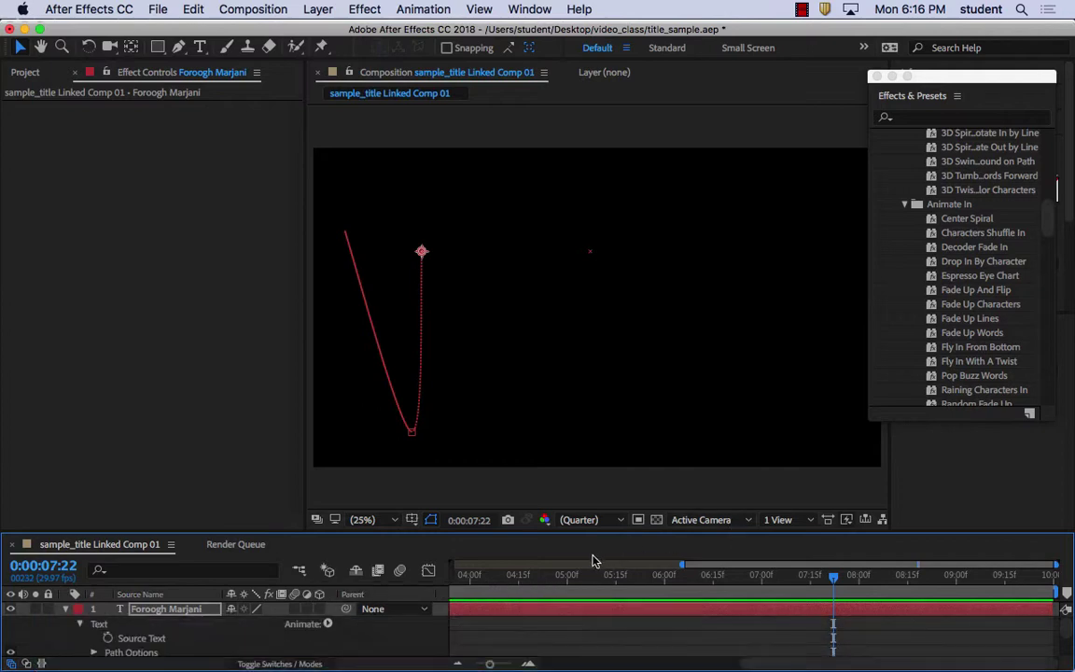
pyautogui.moveTo(835, 580); pyautogui.dragTo(343, 583)
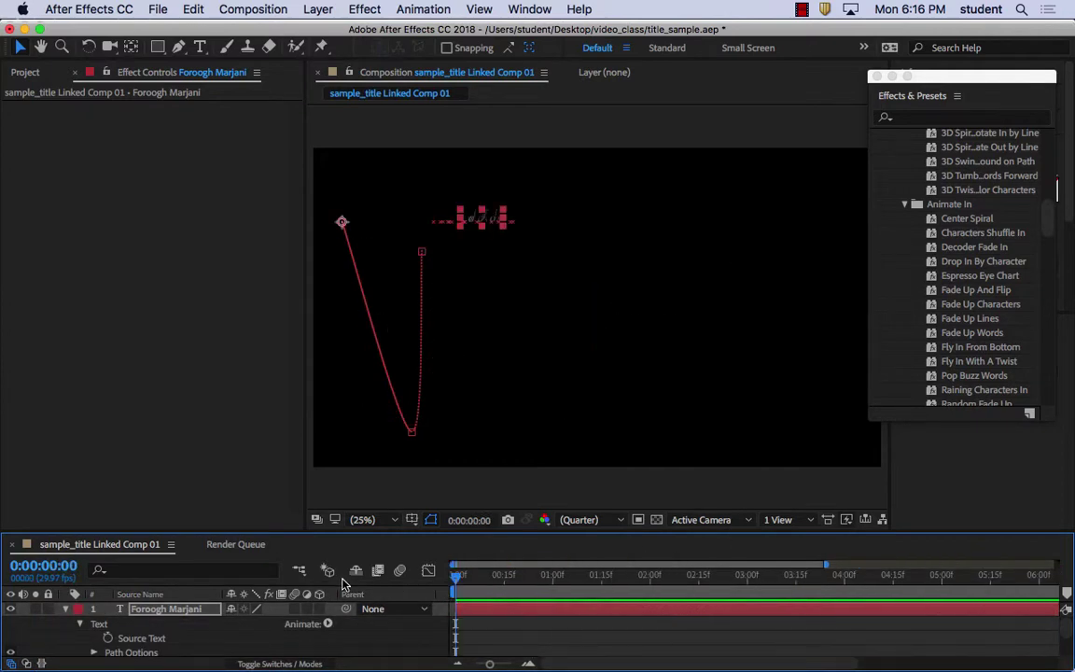
pyautogui.press('space')
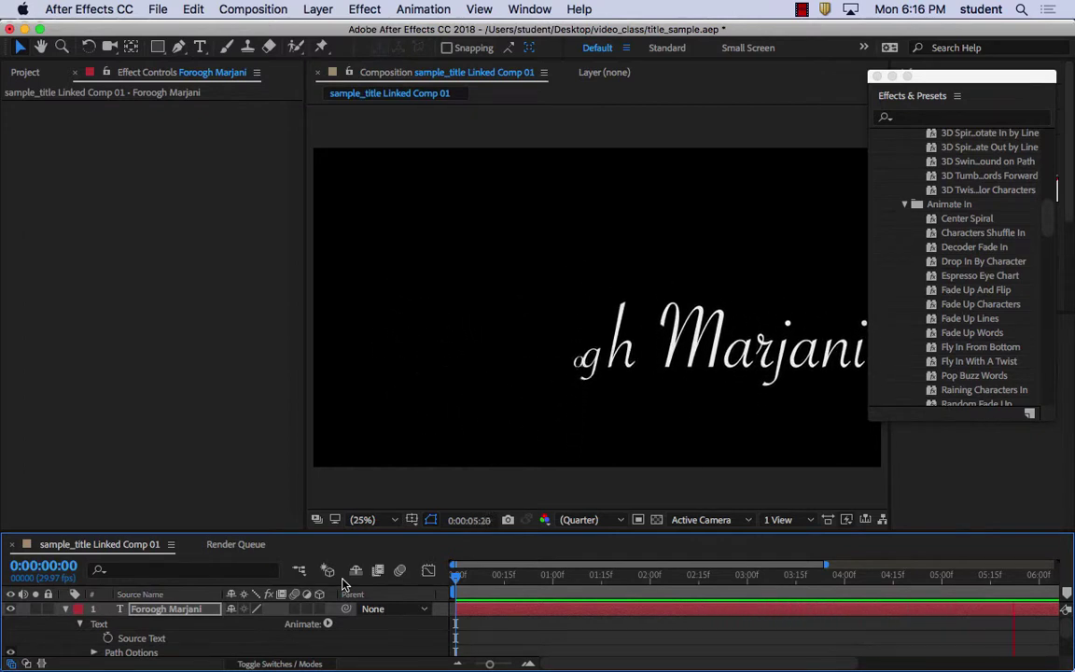
pyautogui.press('space')
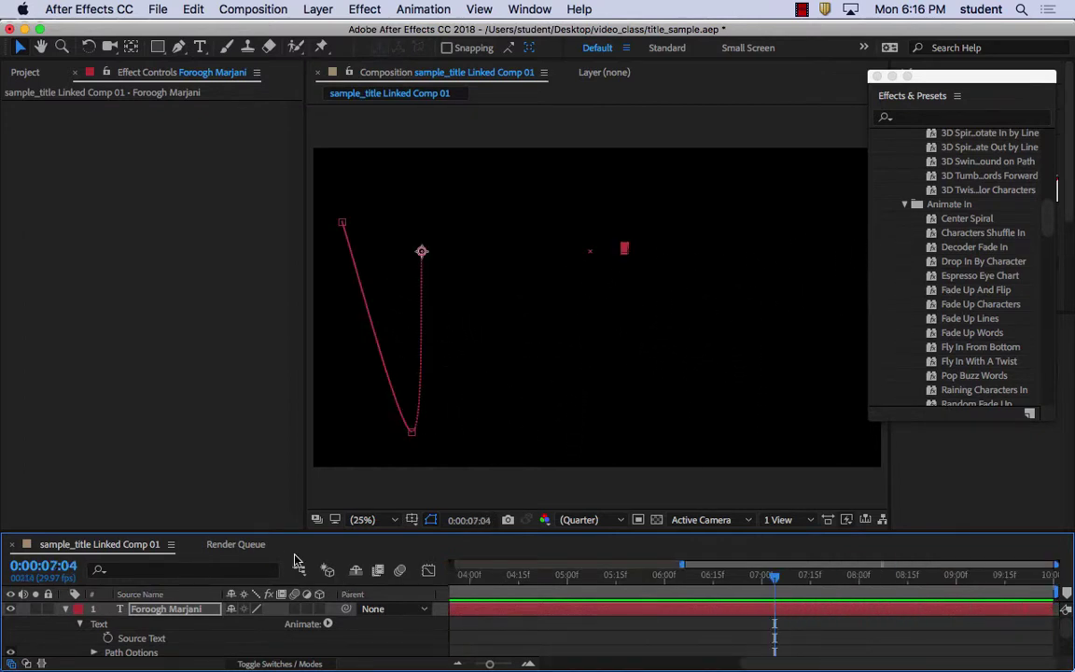
# Start a Dynamic Link Import Premiere Pro Sequence, then cancel it
pyautogui.click(192, 8)
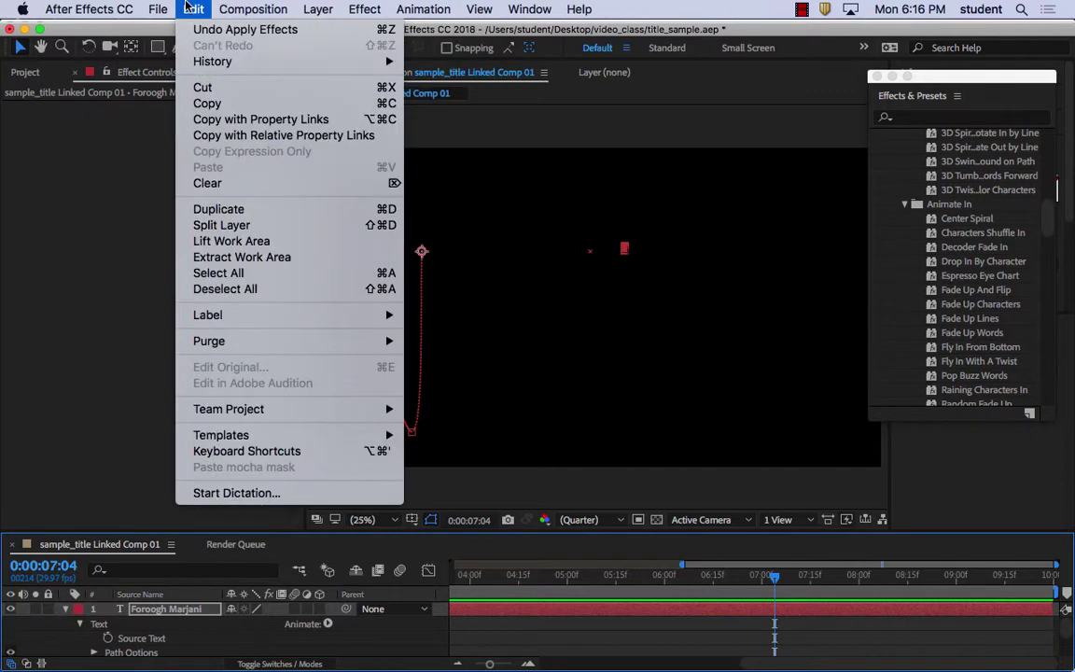
pyautogui.moveTo(155, 6)
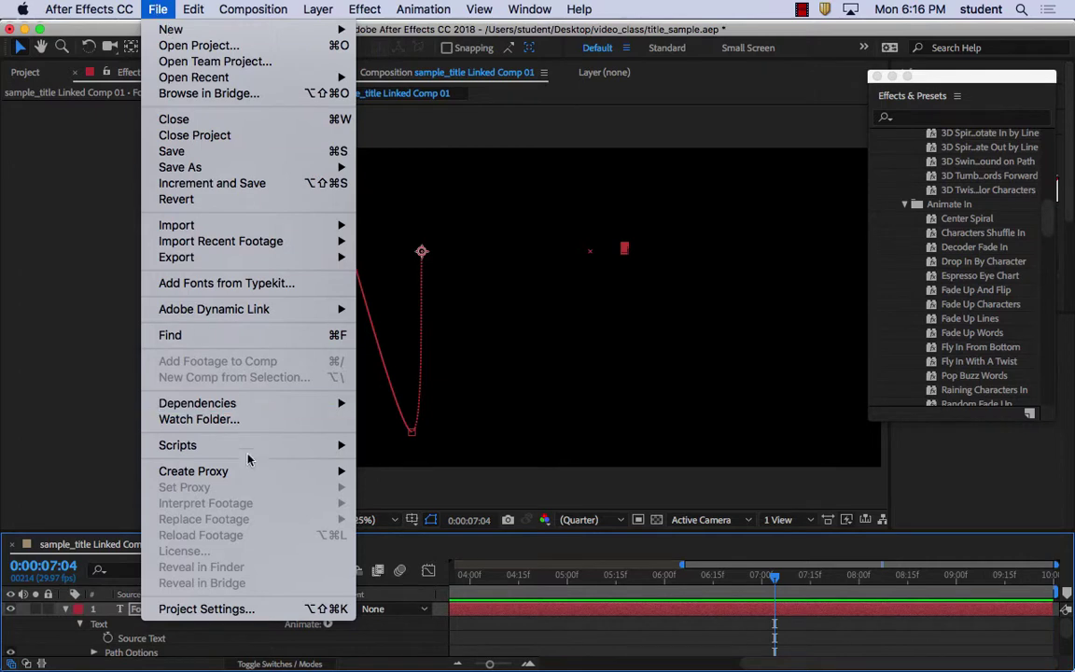
pyautogui.moveTo(252, 312)
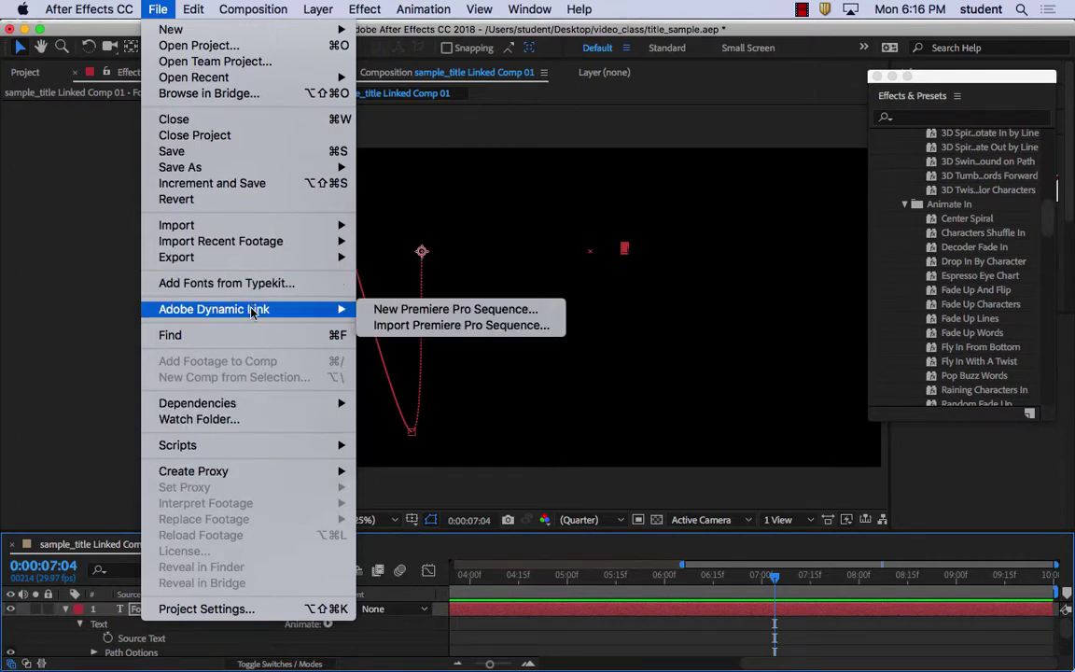
pyautogui.click(478, 327)
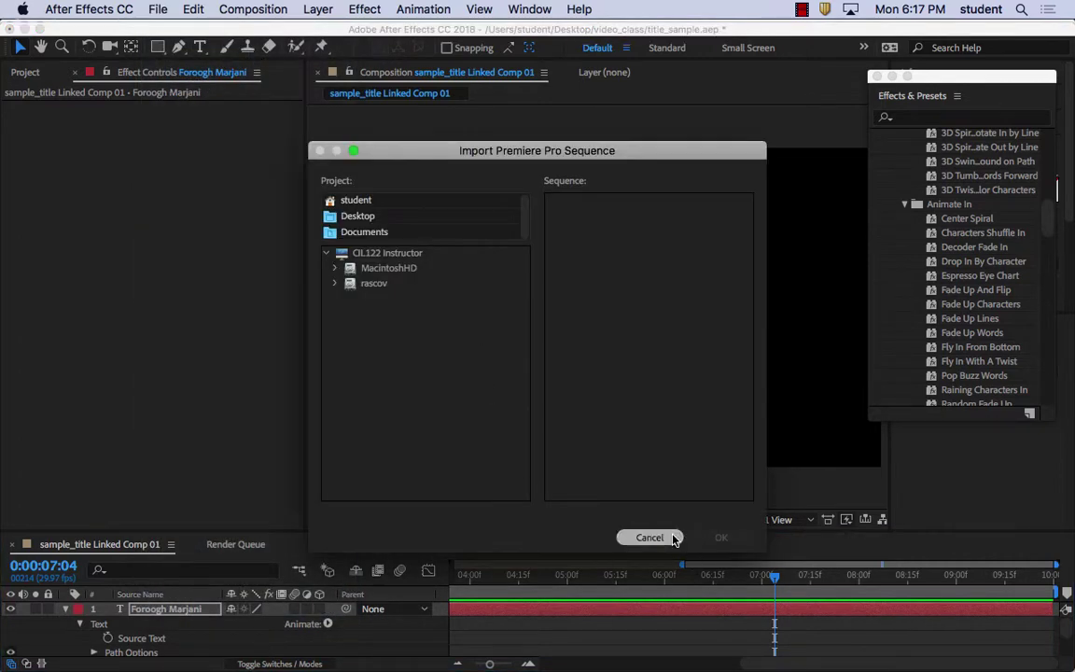
pyautogui.click(672, 538)
# Export the project as an Adobe Premiere Pro Project named title_sample in video_class
pyautogui.click(192, 9)
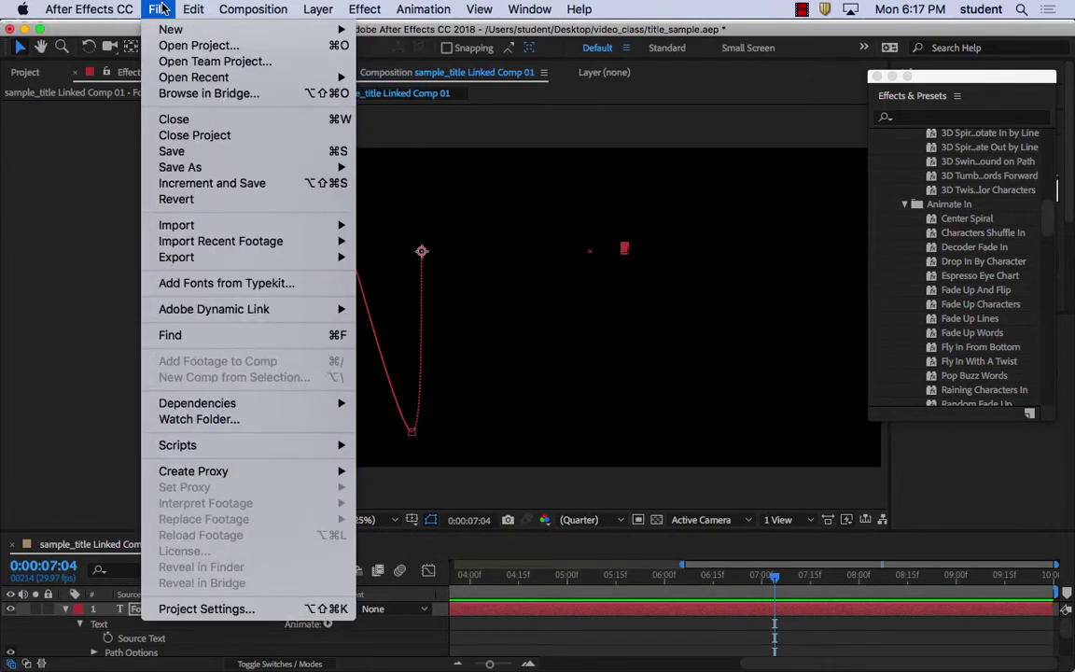
pyautogui.moveTo(221, 266)
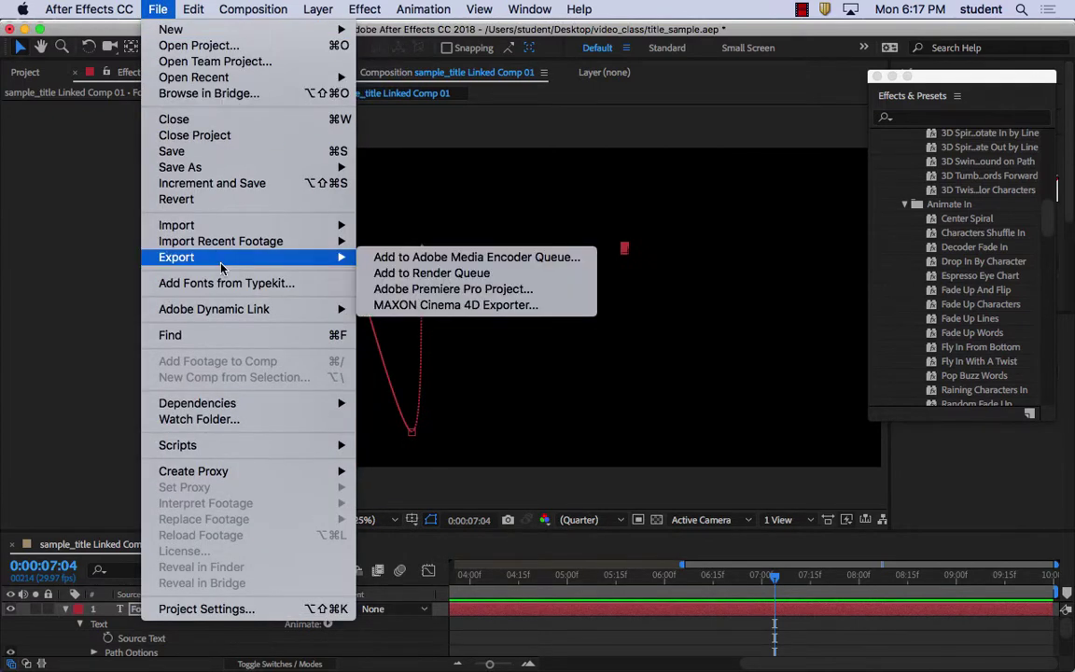
pyautogui.click(430, 293)
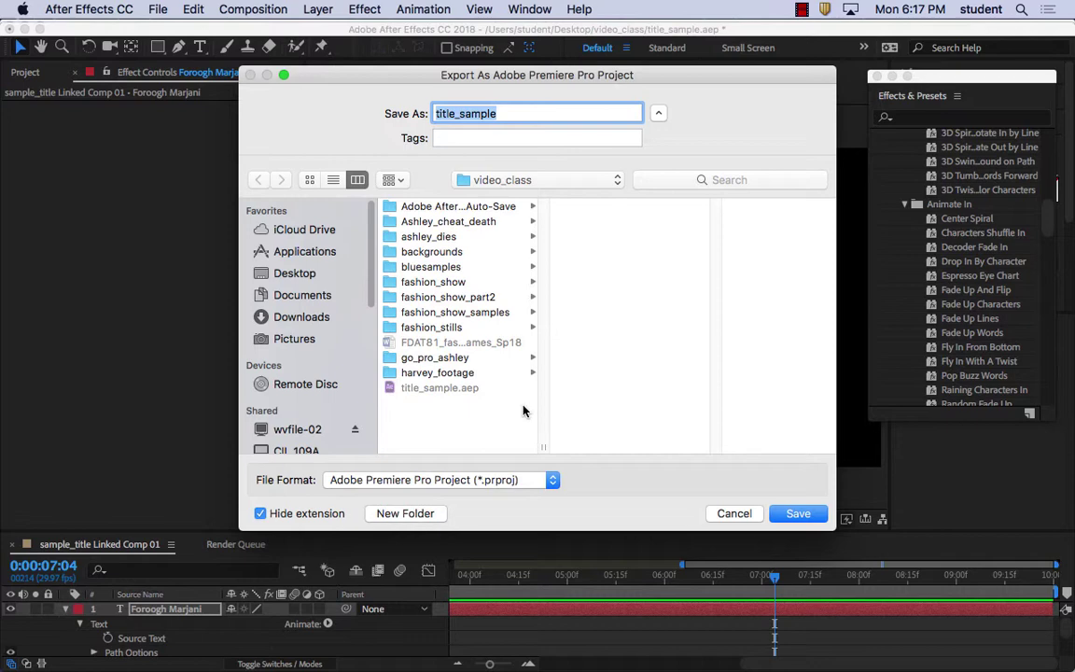
pyautogui.click(814, 514)
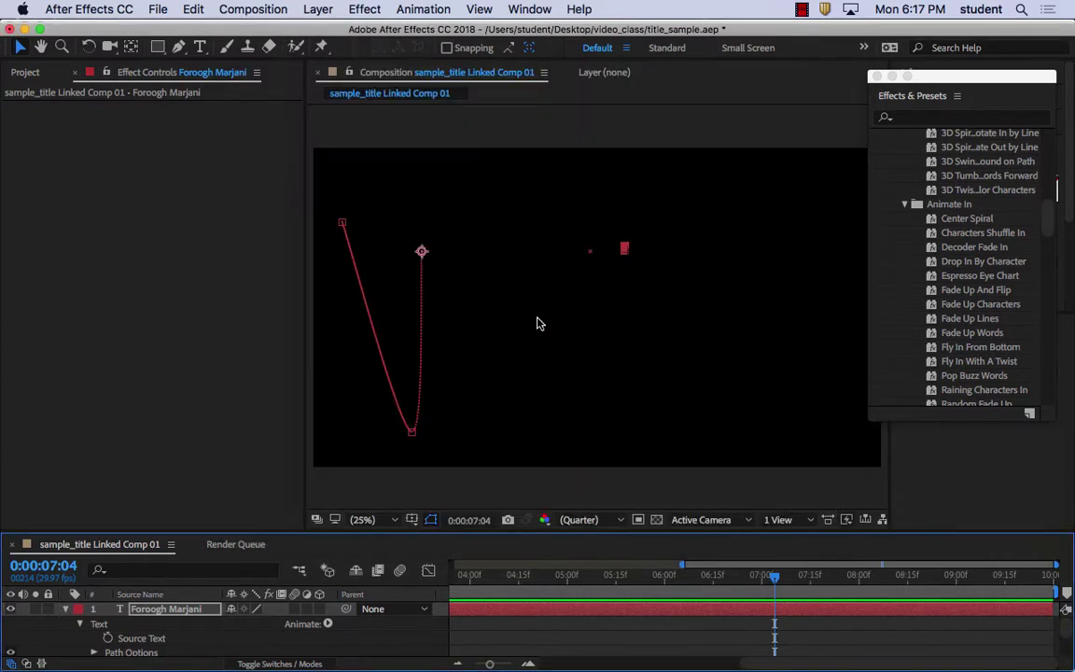
# Switch to Premiere Pro and scrub through the fashion show sequence
pyautogui.moveTo(525, 643)
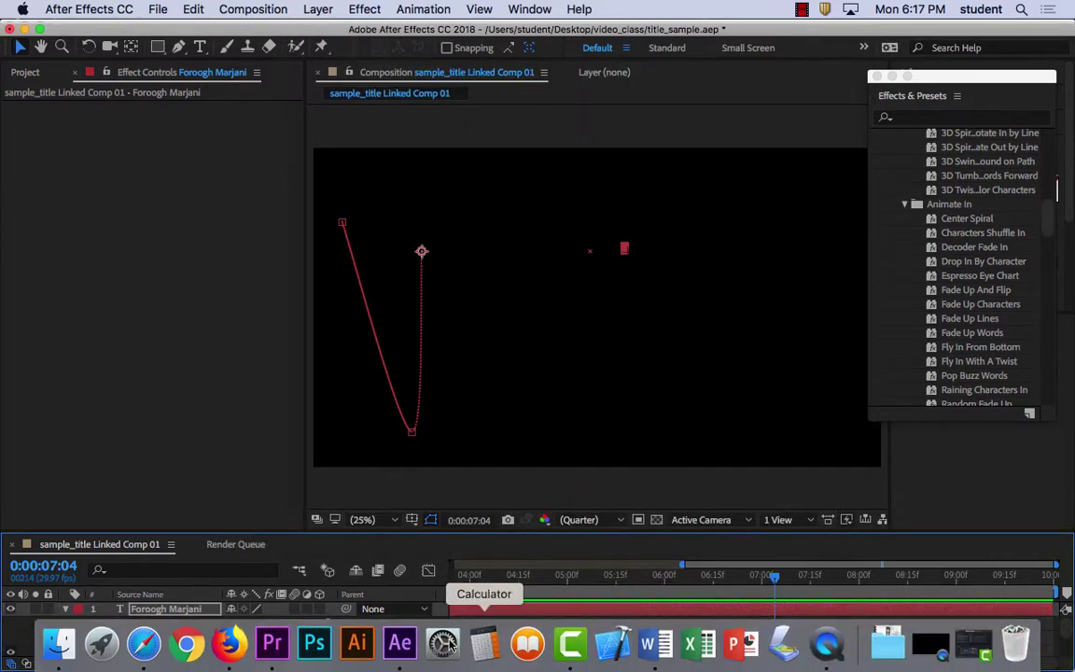
pyautogui.click(275, 653)
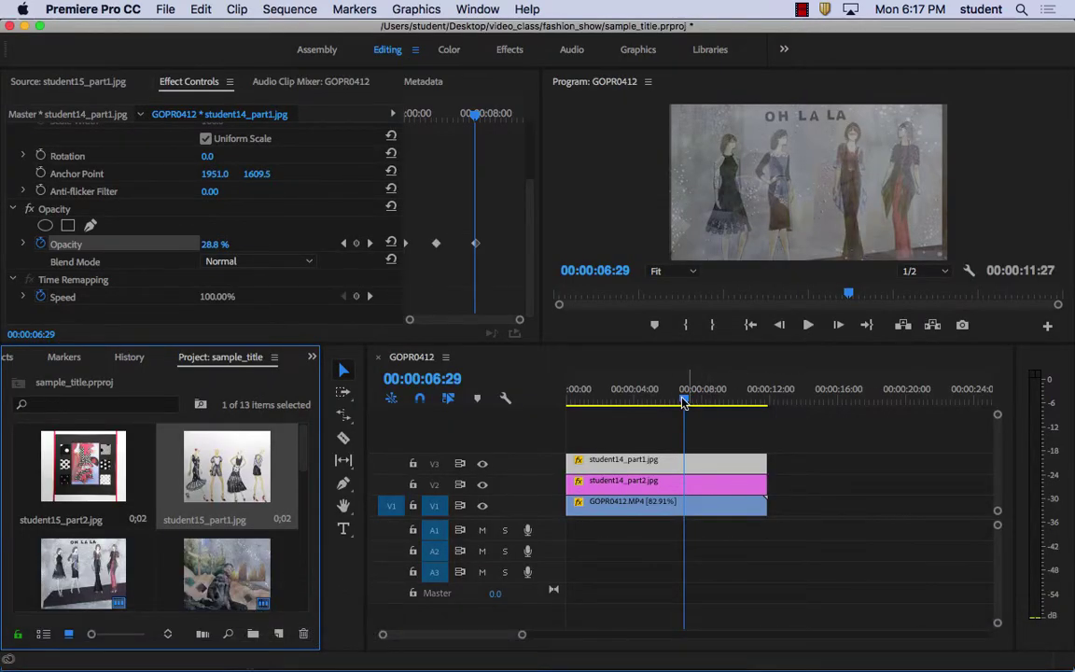
pyautogui.moveTo(684, 391); pyautogui.dragTo(539, 403)
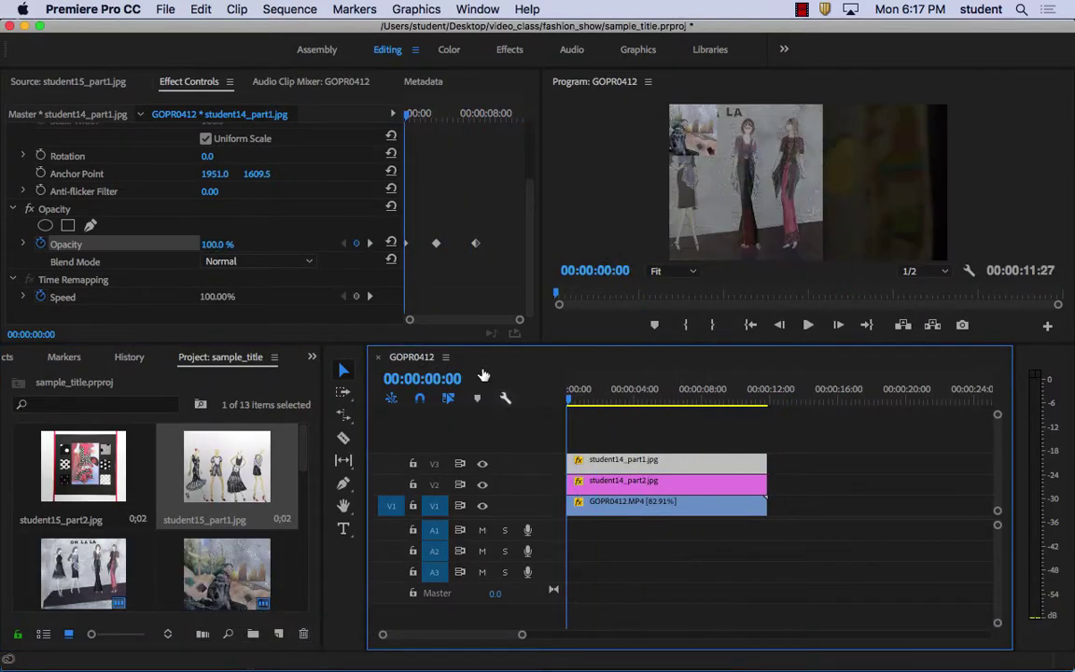
# Browse After Effects' File menus, dismiss them, and return to Premiere Pro
pyautogui.moveTo(392, 667)
pyautogui.click(399, 644)
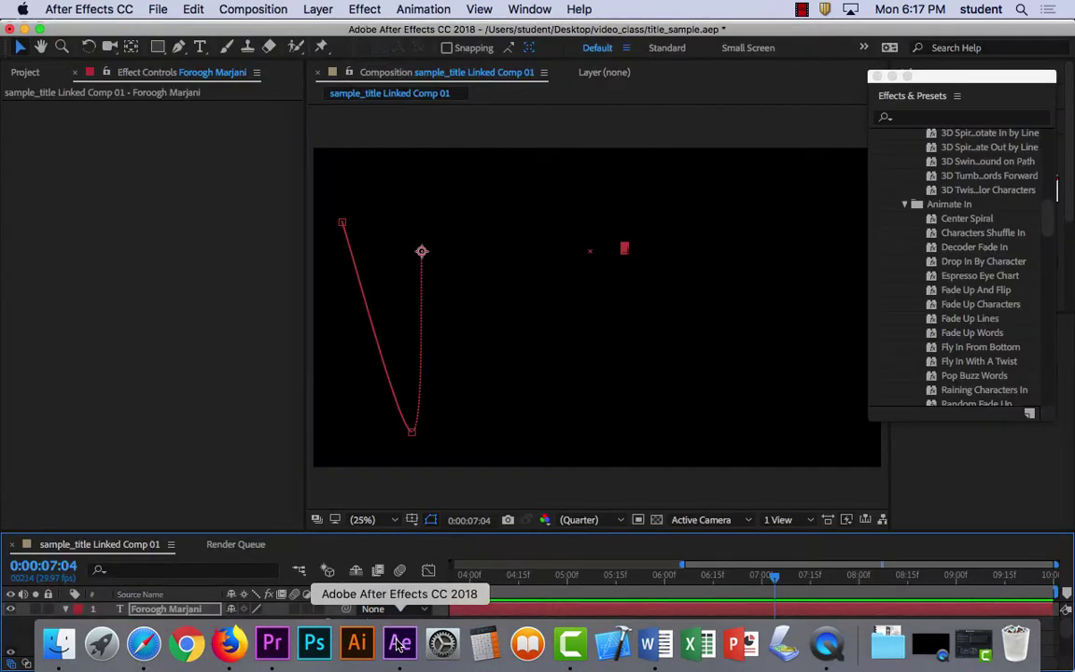
pyautogui.click(159, 9)
pyautogui.moveTo(245, 9)
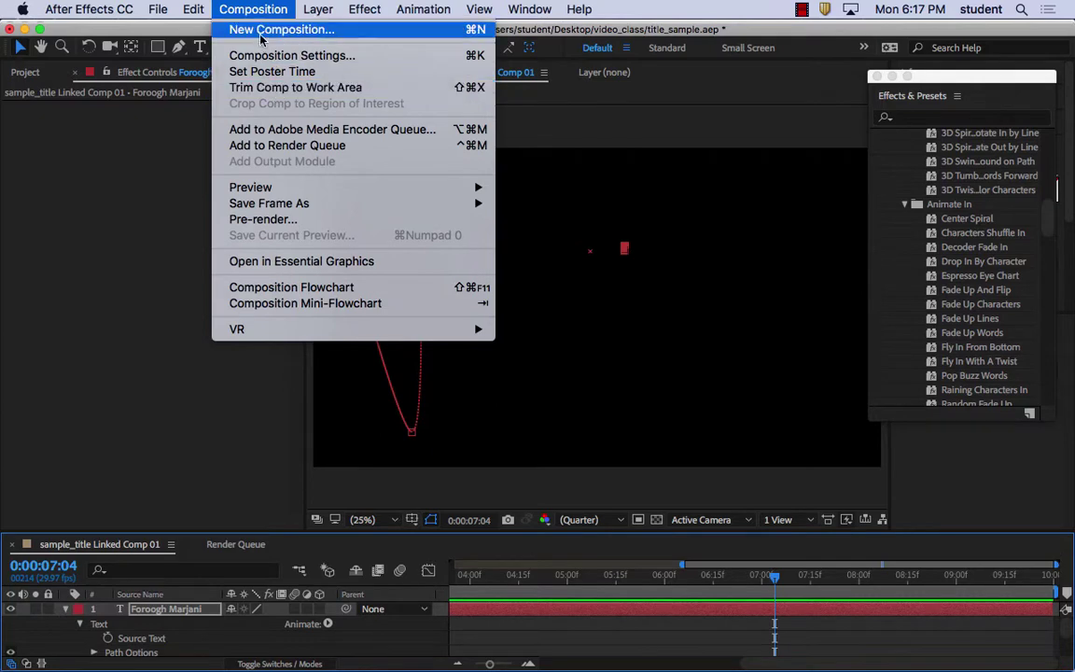
pyautogui.moveTo(186, 9)
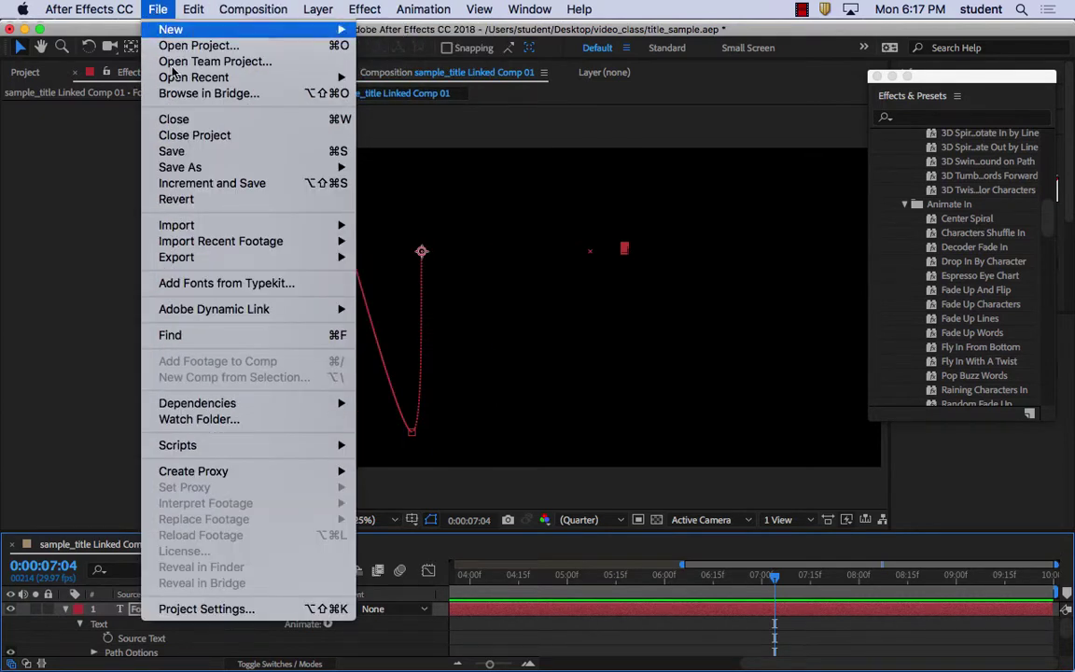
pyautogui.moveTo(229, 247)
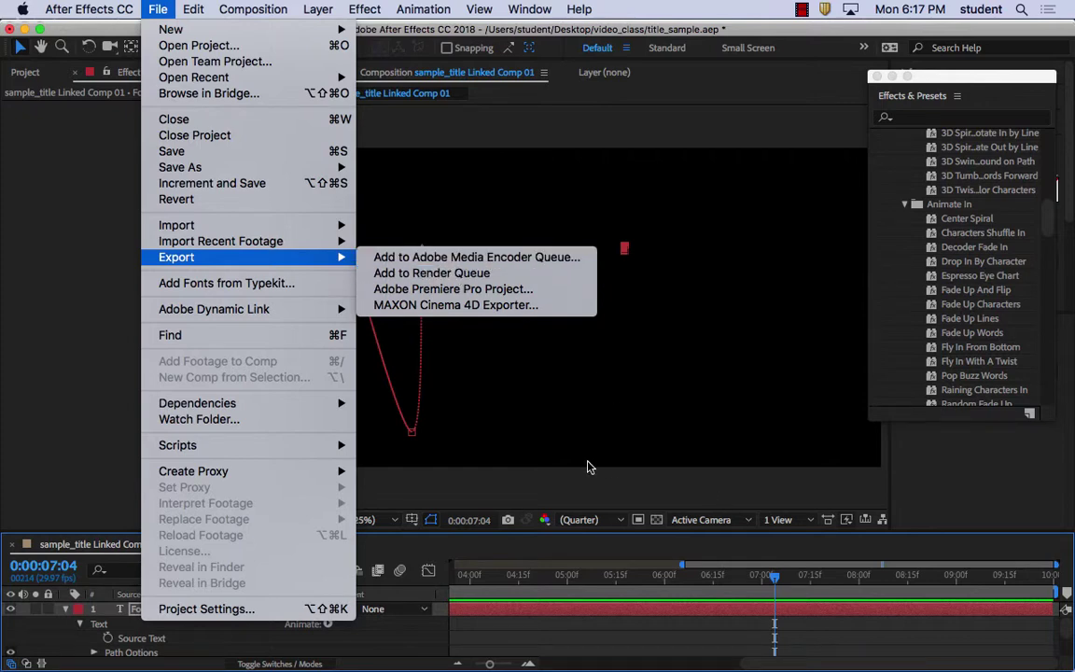
pyautogui.click(439, 273)
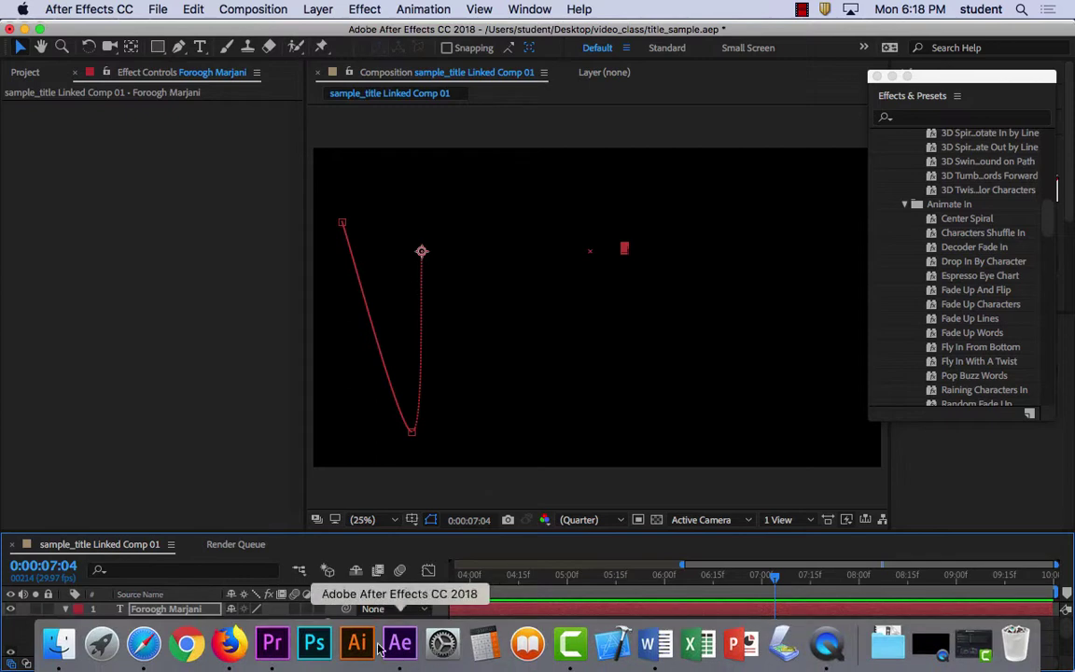
pyautogui.click(276, 642)
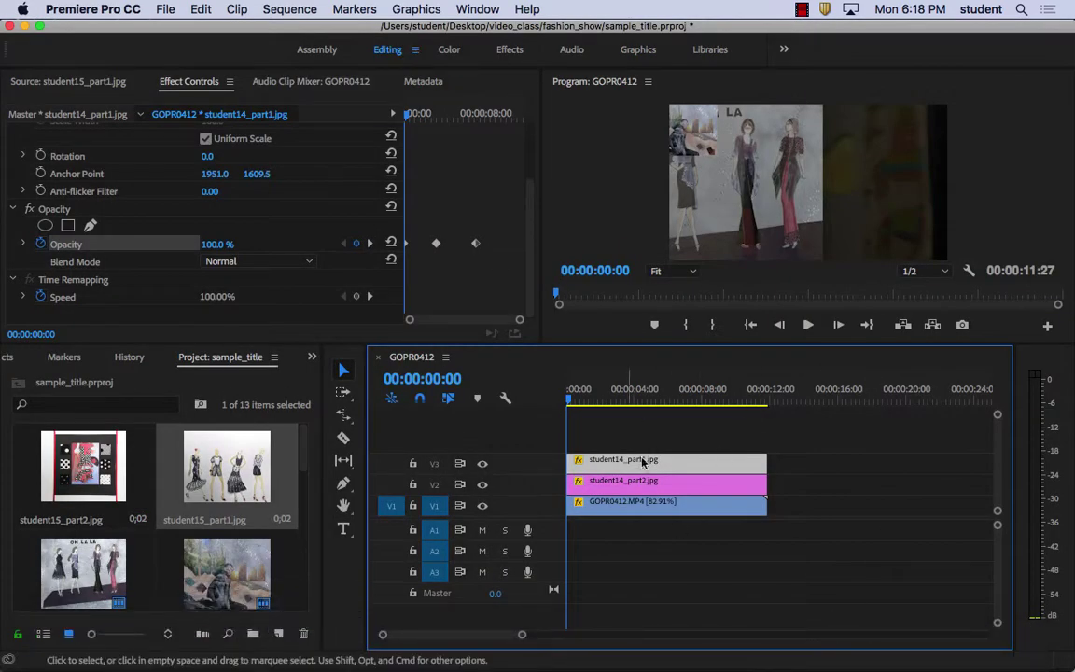
# Replace student14_part1.jpg via File > Adobe Dynamic Link > Replace with After Effects Composition
pyautogui.click(165, 10)
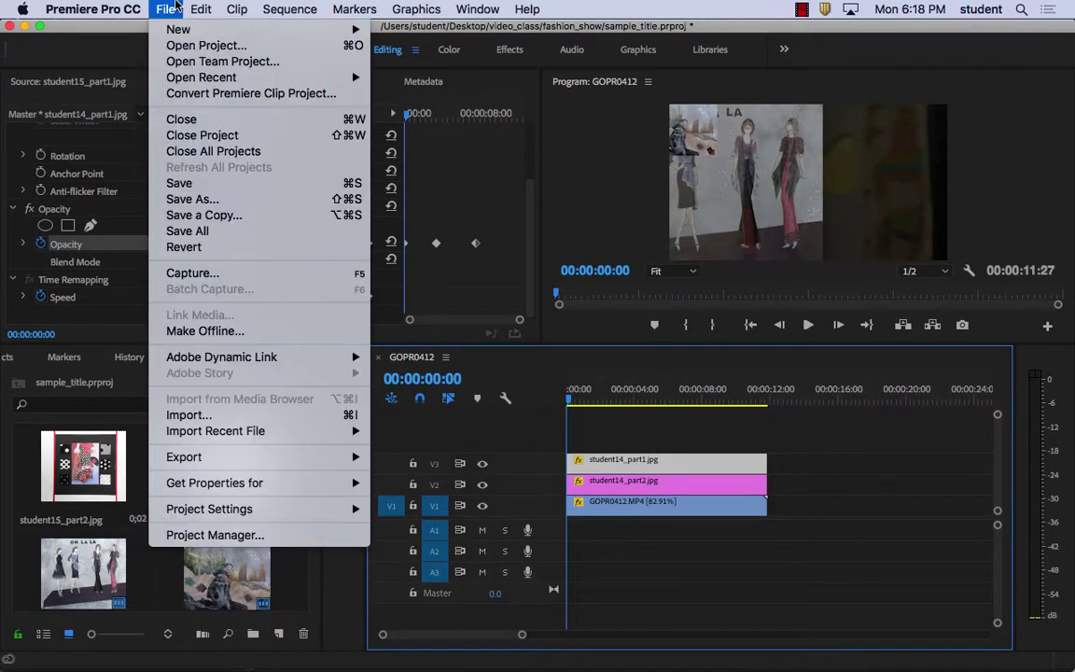
pyautogui.moveTo(259, 464)
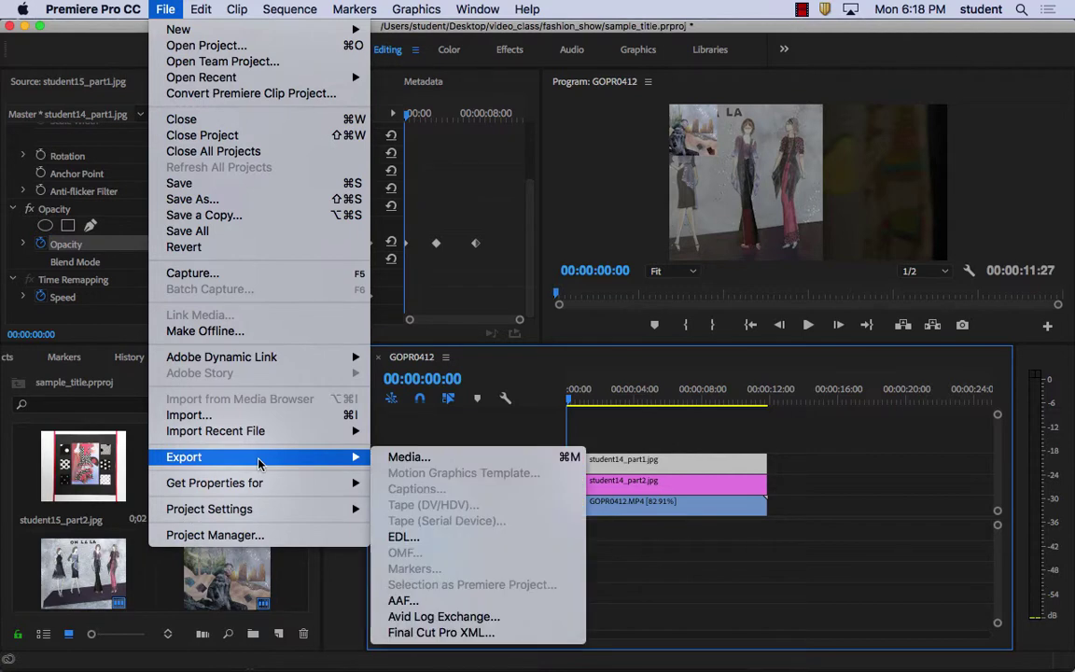
pyautogui.moveTo(229, 357)
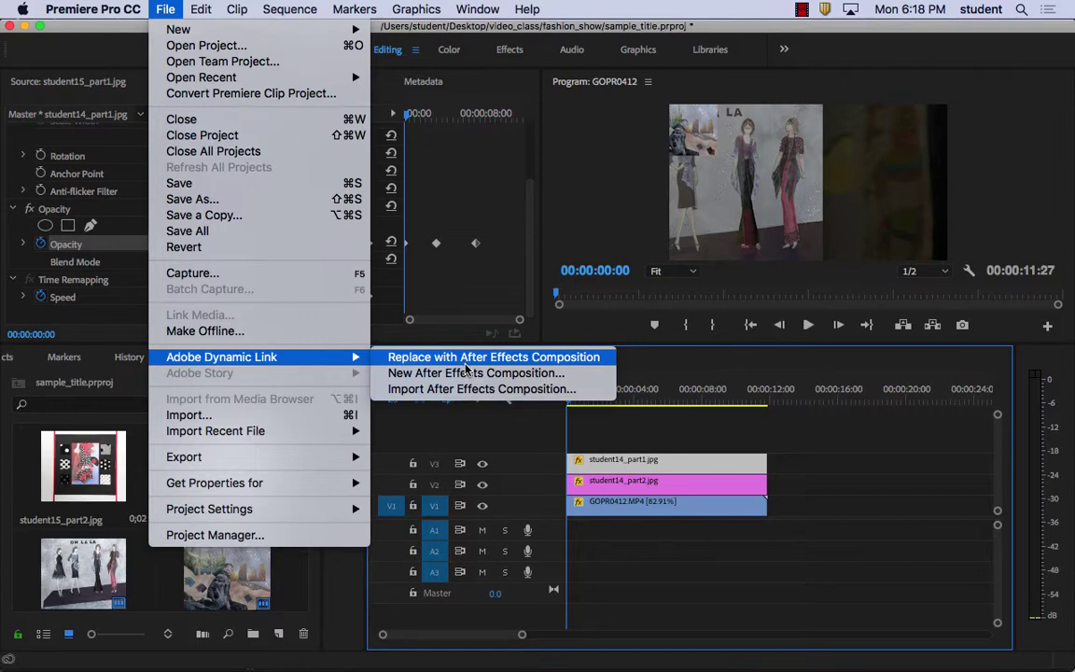
pyautogui.click(465, 364)
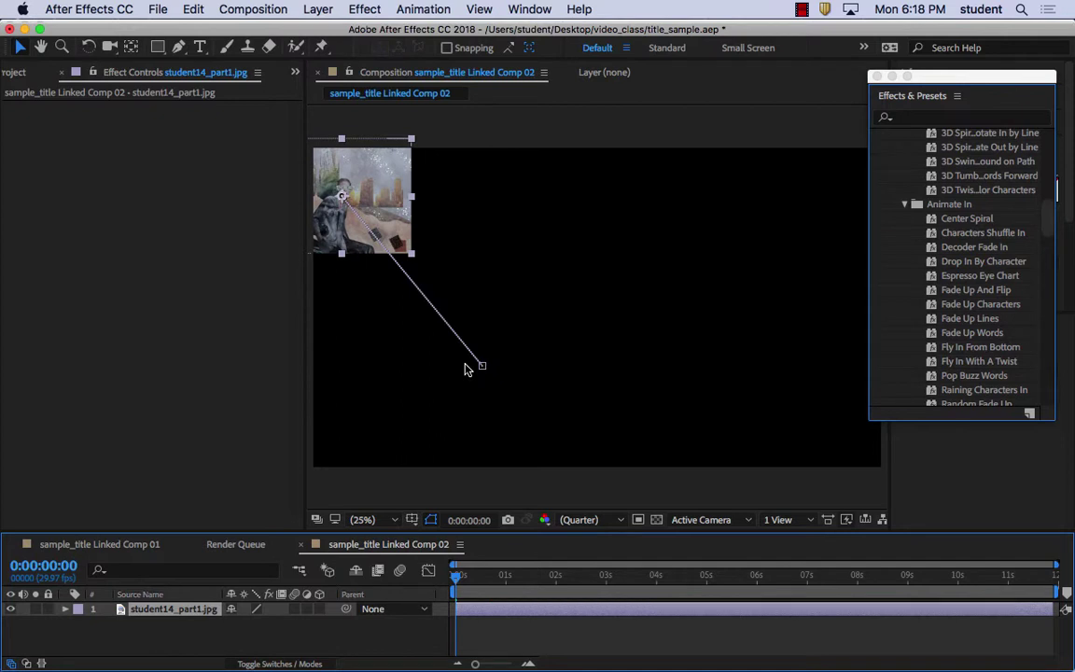
# Preview the linked comp, then undo Paste Premiere Pro Layers
pyautogui.press('space')
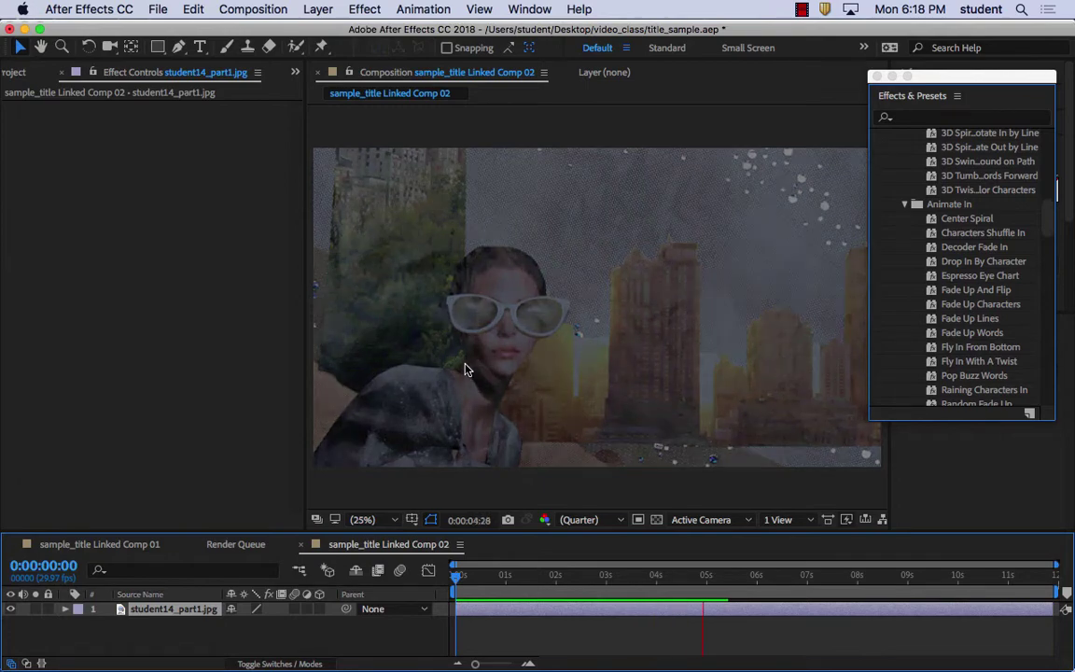
pyautogui.press('space')
pyautogui.click(193, 10)
pyautogui.click(191, 31)
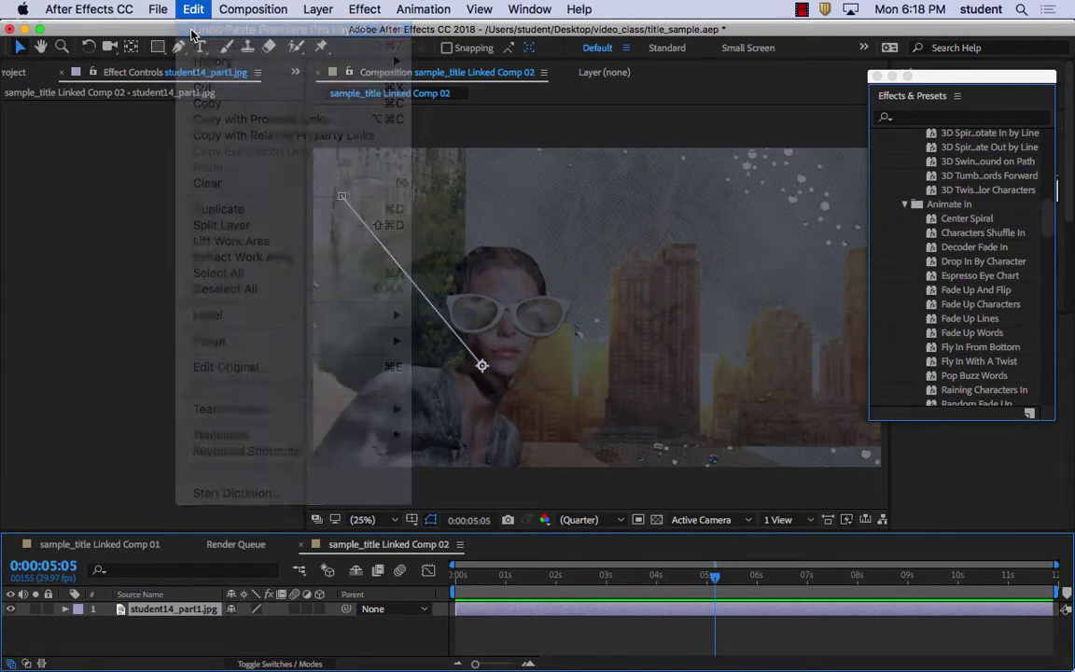
# Undo the Composition Settings change, checking the comp is empty across time
pyautogui.click(187, 8)
pyautogui.click(186, 7)
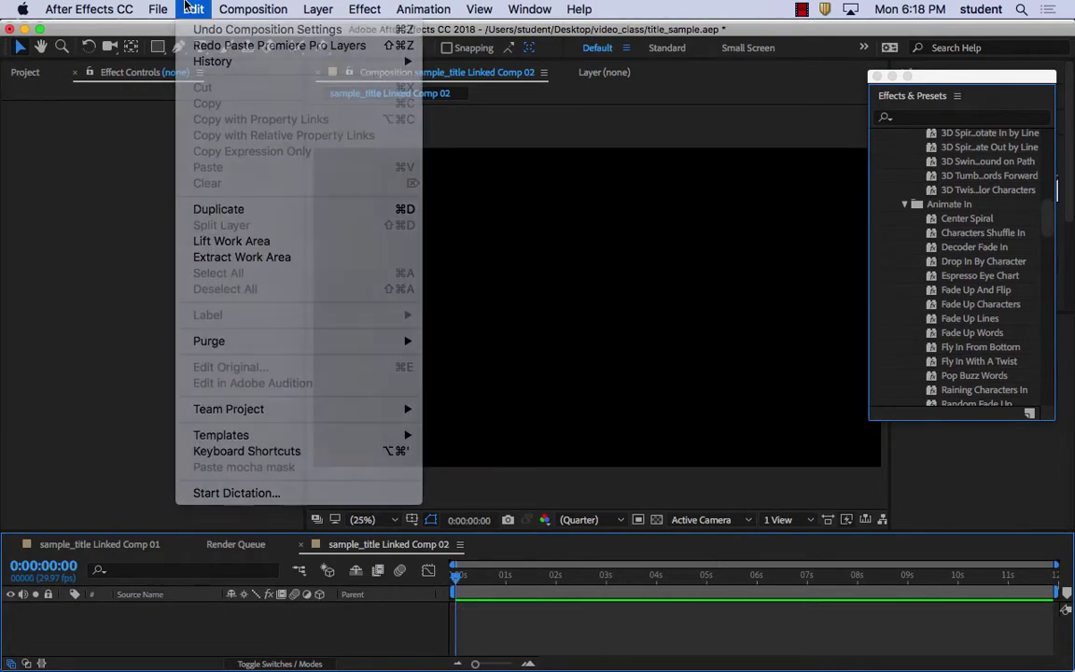
pyautogui.click(187, 7)
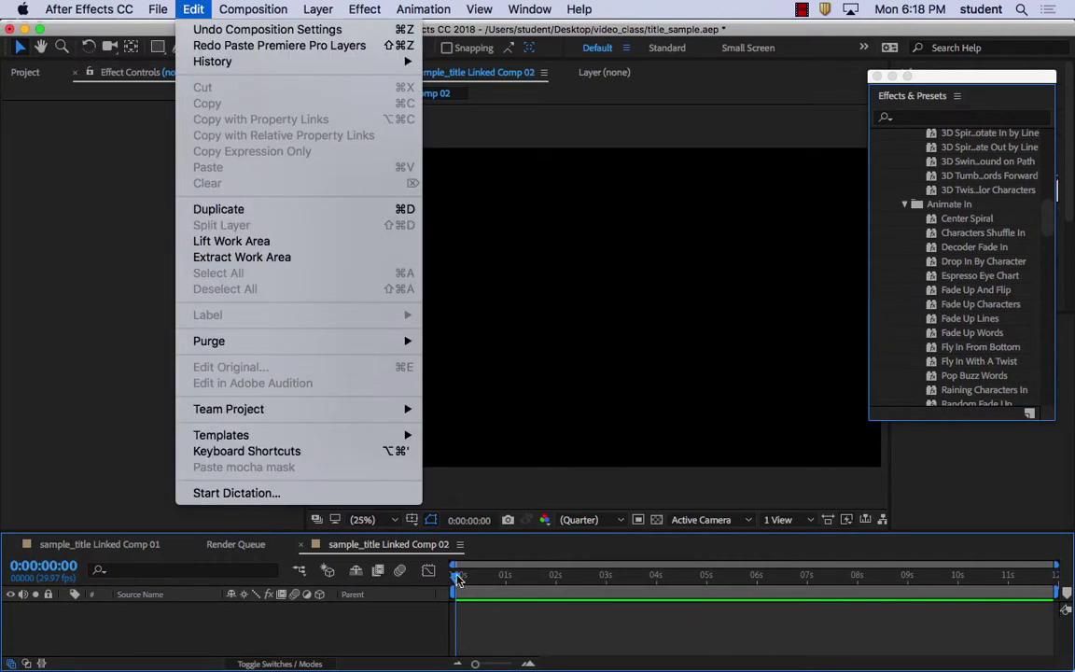
pyautogui.click(412, 517)
pyautogui.moveTo(459, 581)
pyautogui.mouseDown()
pyautogui.moveTo(792, 578)
pyautogui.moveTo(455, 579)
pyautogui.mouseUp()
pyautogui.click(194, 9)
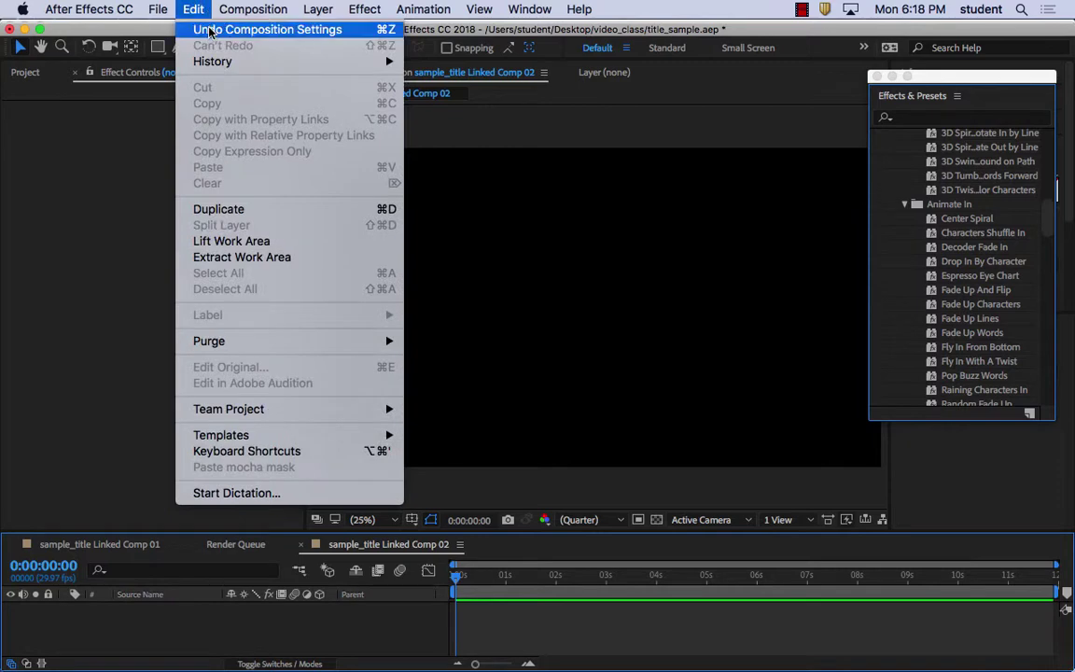
pyautogui.click(207, 34)
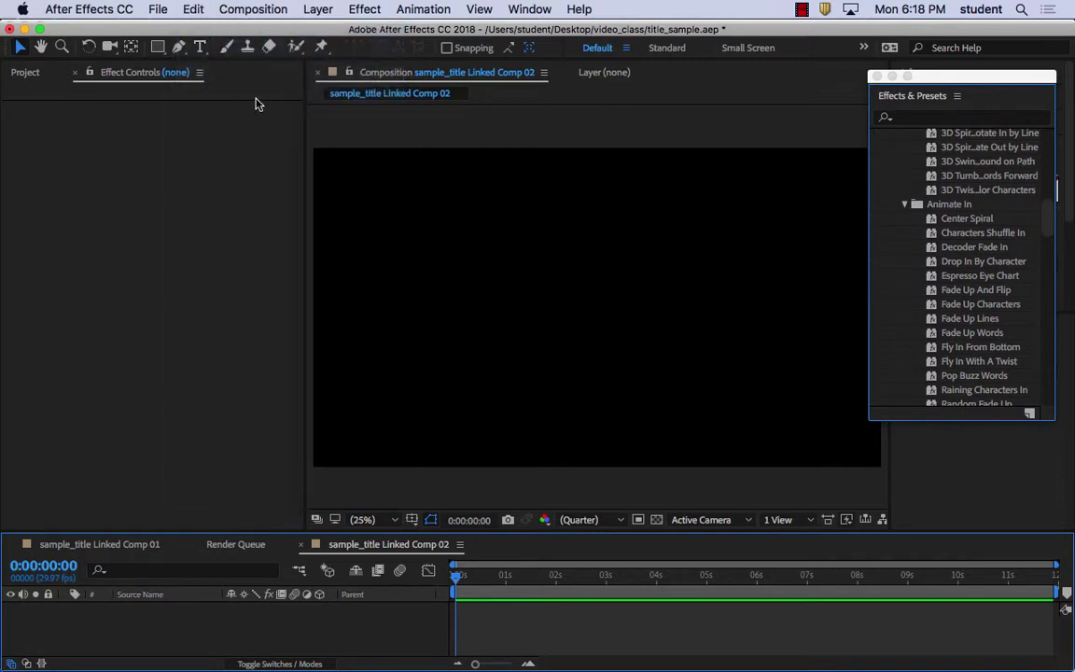
# Quit After Effects without saving and select the linked comp clip on track V3
pyautogui.moveTo(158, 34); pyautogui.dragTo(181, 66)
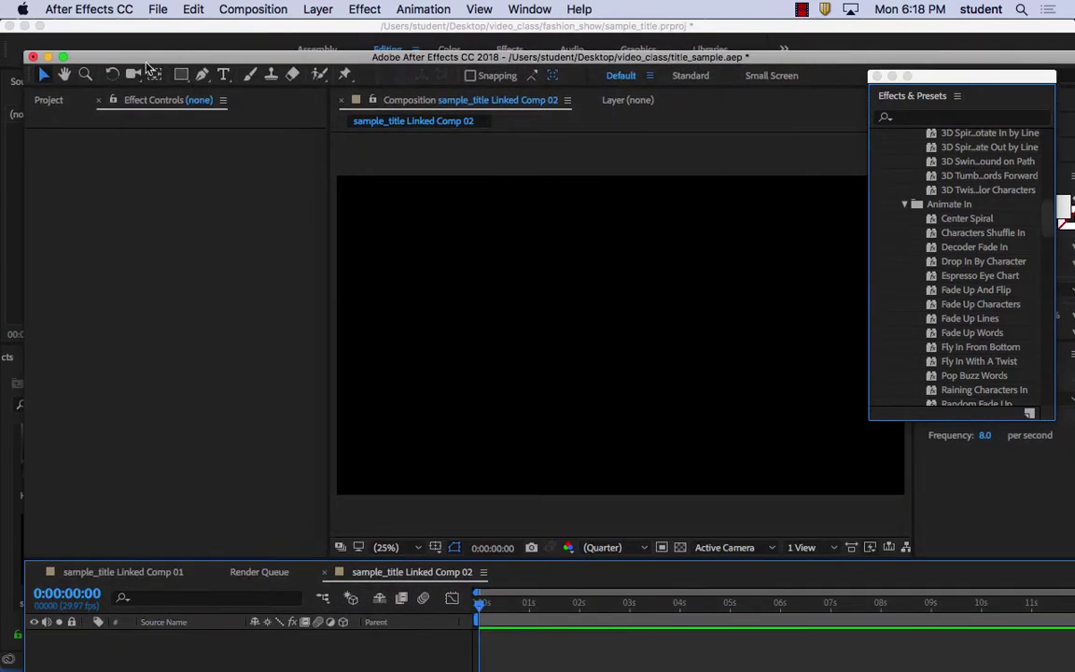
pyautogui.click(33, 57)
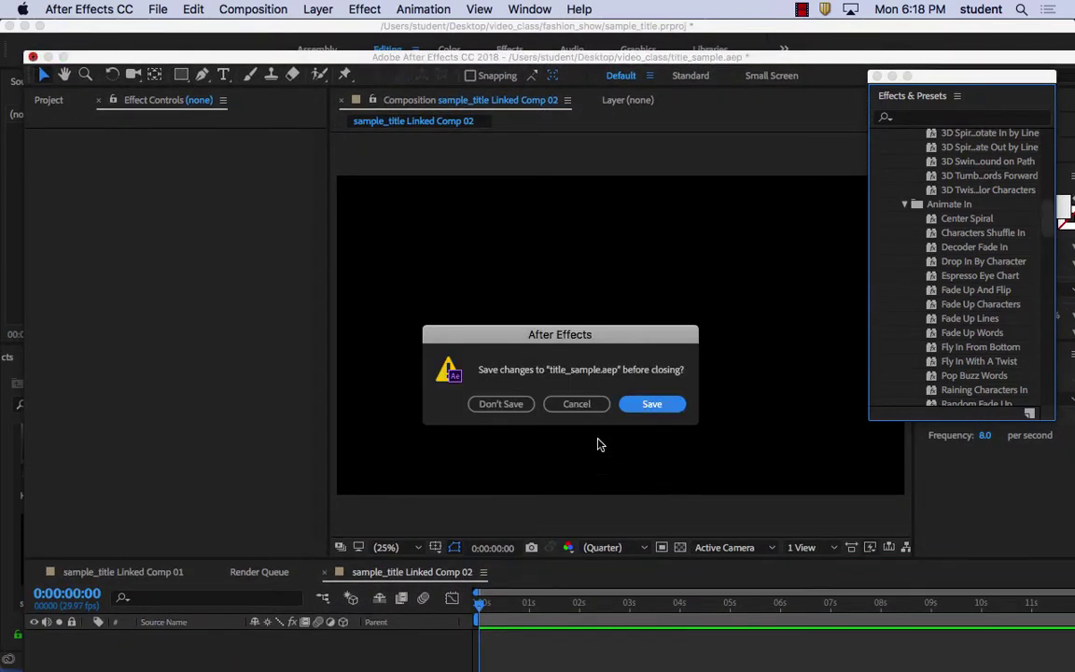
pyautogui.click(502, 404)
pyautogui.moveTo(528, 644)
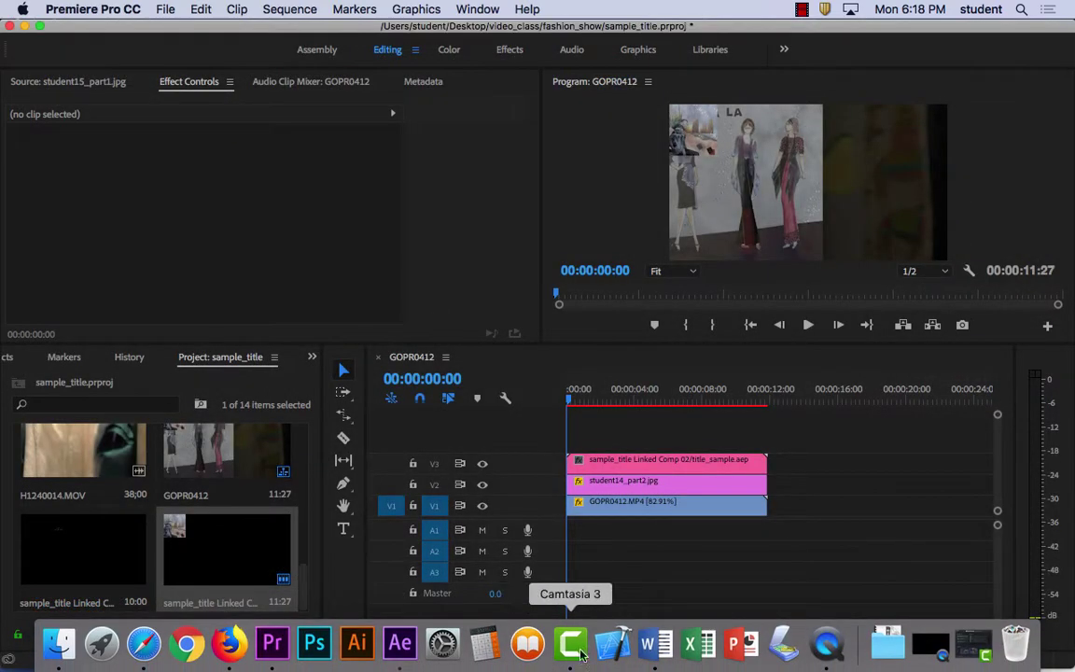
pyautogui.moveTo(571, 400); pyautogui.dragTo(548, 404)
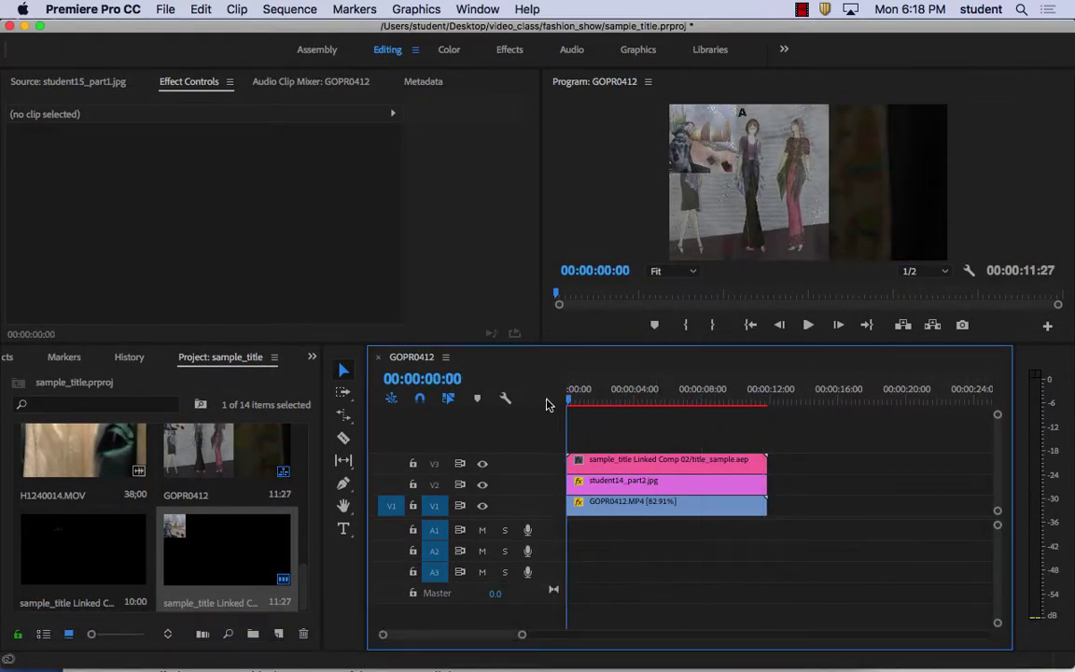
pyautogui.click(635, 464)
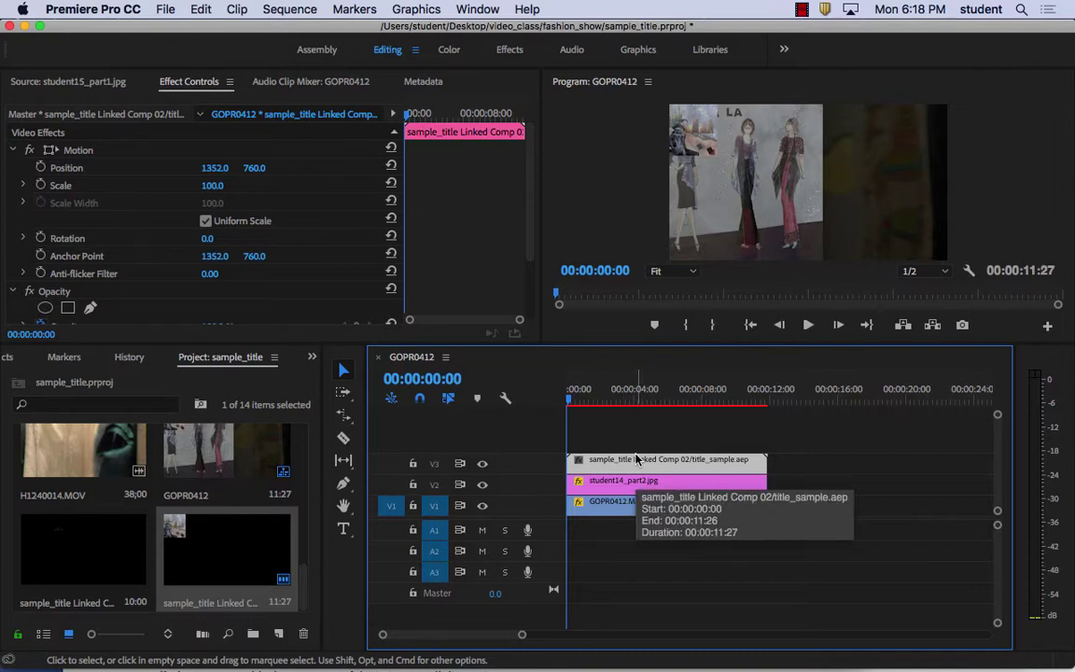
# Delete the linked comp clip and its Project panel item, then launch After Effects
pyautogui.moveTo(648, 396); pyautogui.dragTo(571, 396)
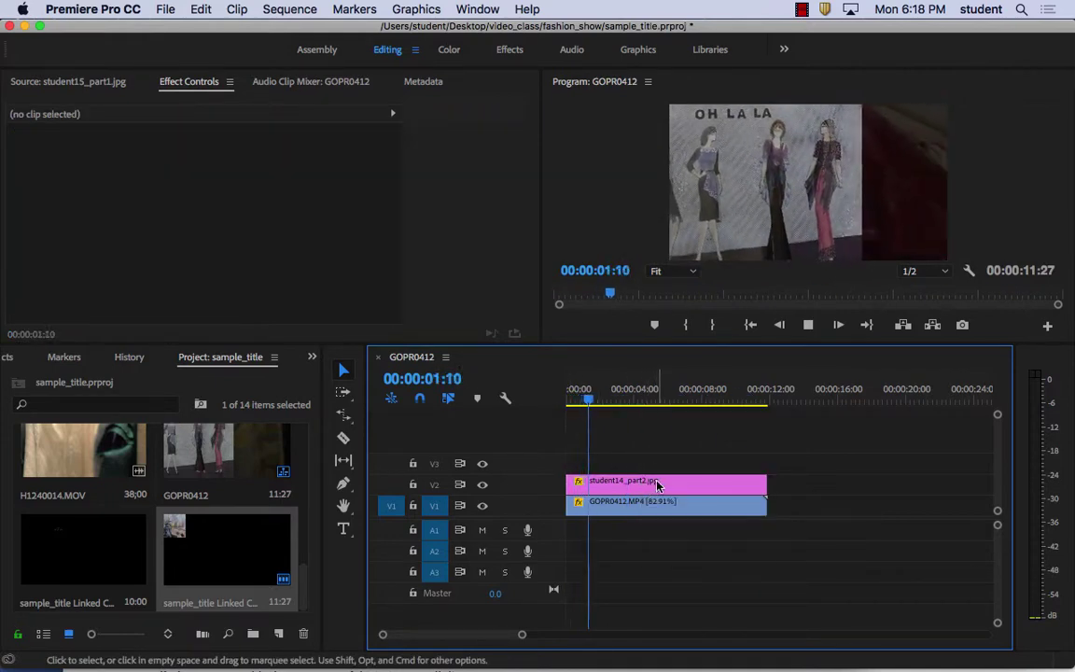
pyautogui.moveTo(613, 400); pyautogui.dragTo(516, 391)
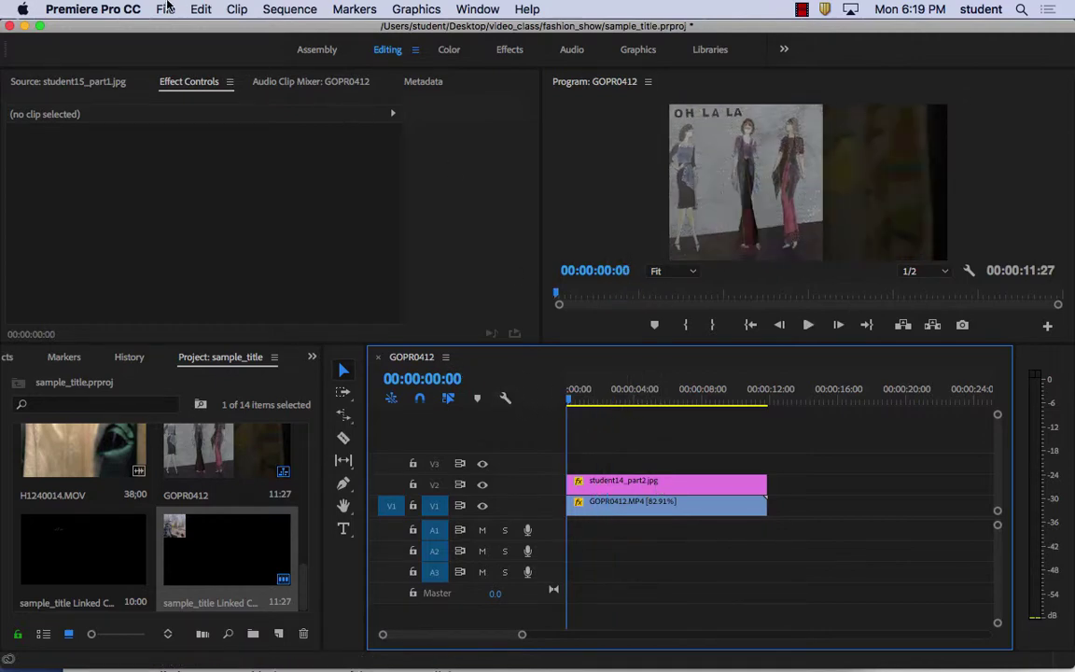
pyautogui.click(166, 9)
pyautogui.moveTo(216, 357)
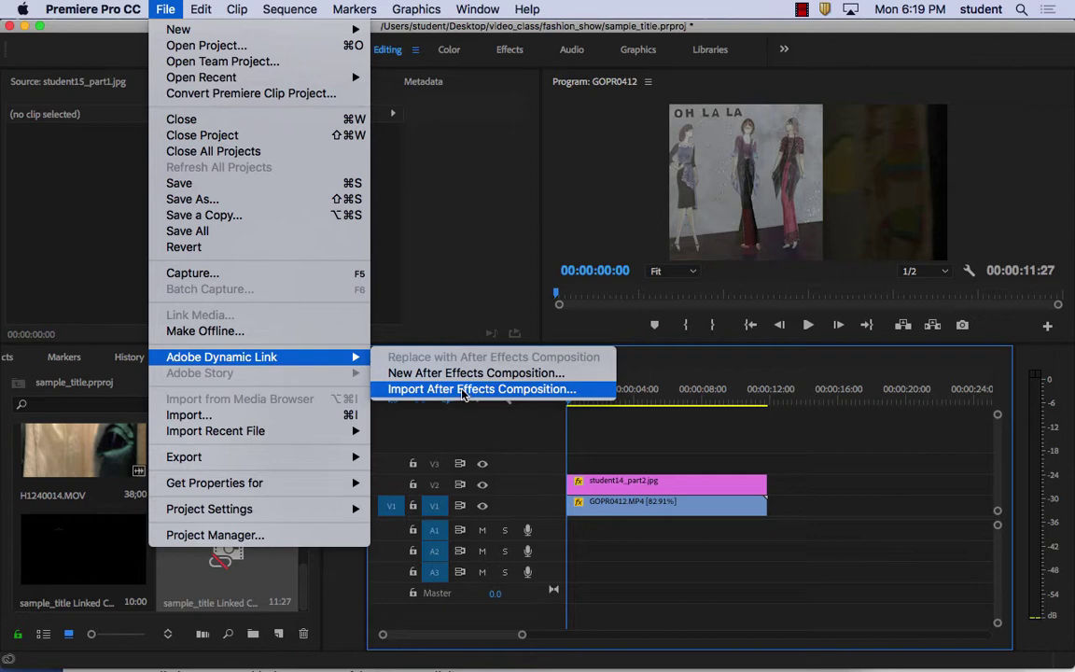
pyautogui.click(272, 569)
pyautogui.press('Delete')
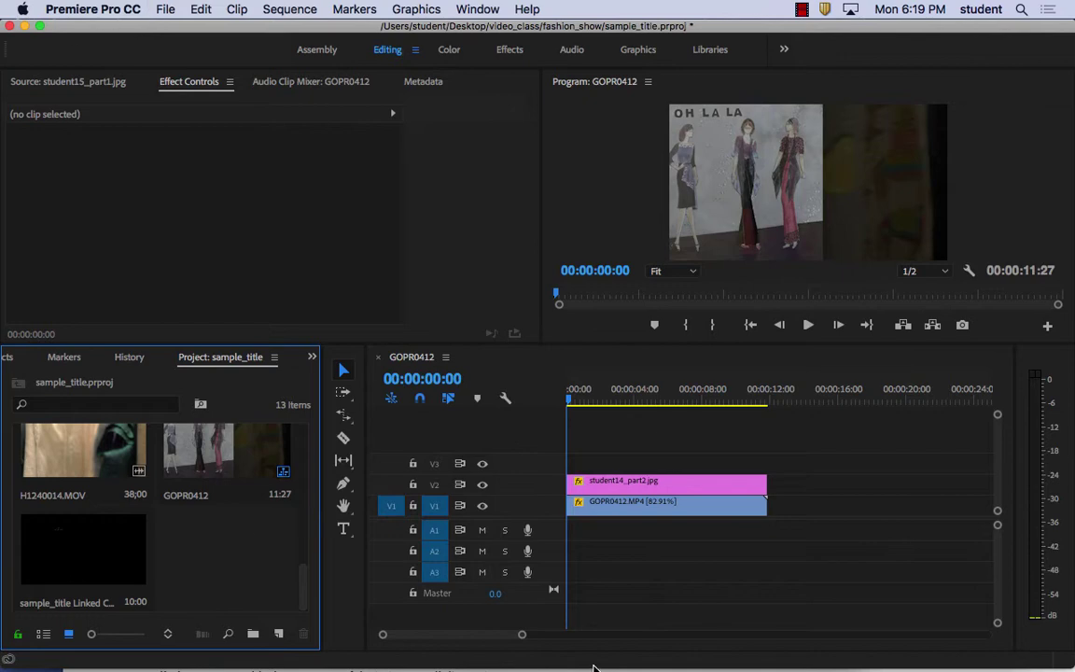
pyautogui.click(400, 663)
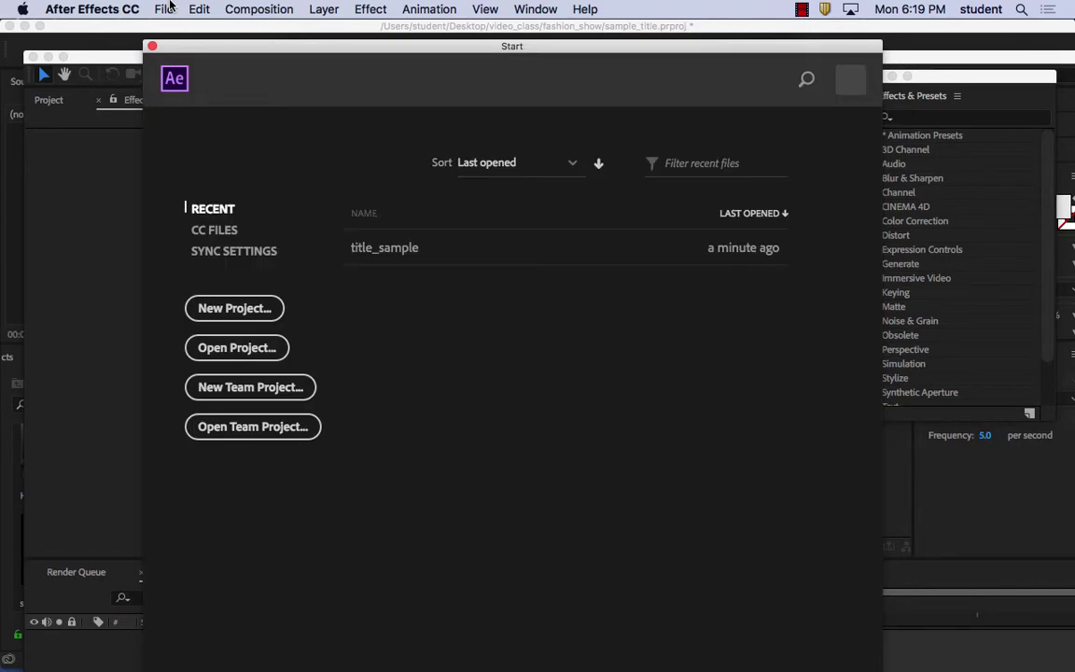
# Reopen title_sample.aep from the Start window, preview the name animation, then return to Premiere Pro
pyautogui.click(166, 9)
pyautogui.click(169, 8)
pyautogui.click(423, 257)
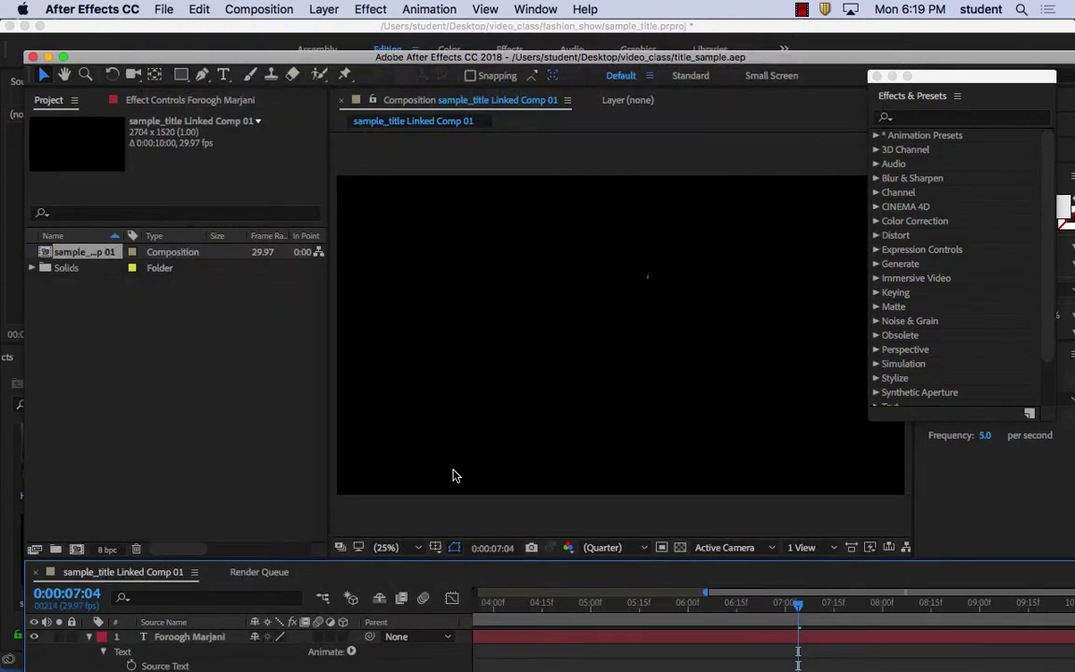
pyautogui.moveTo(803, 612); pyautogui.dragTo(441, 584)
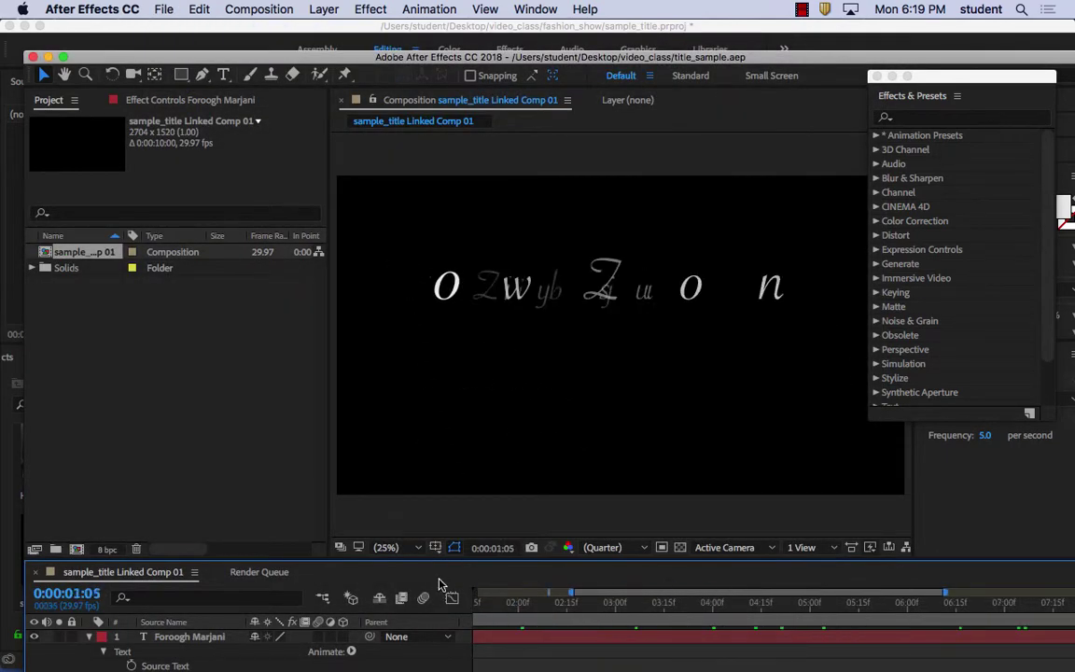
pyautogui.press('space')
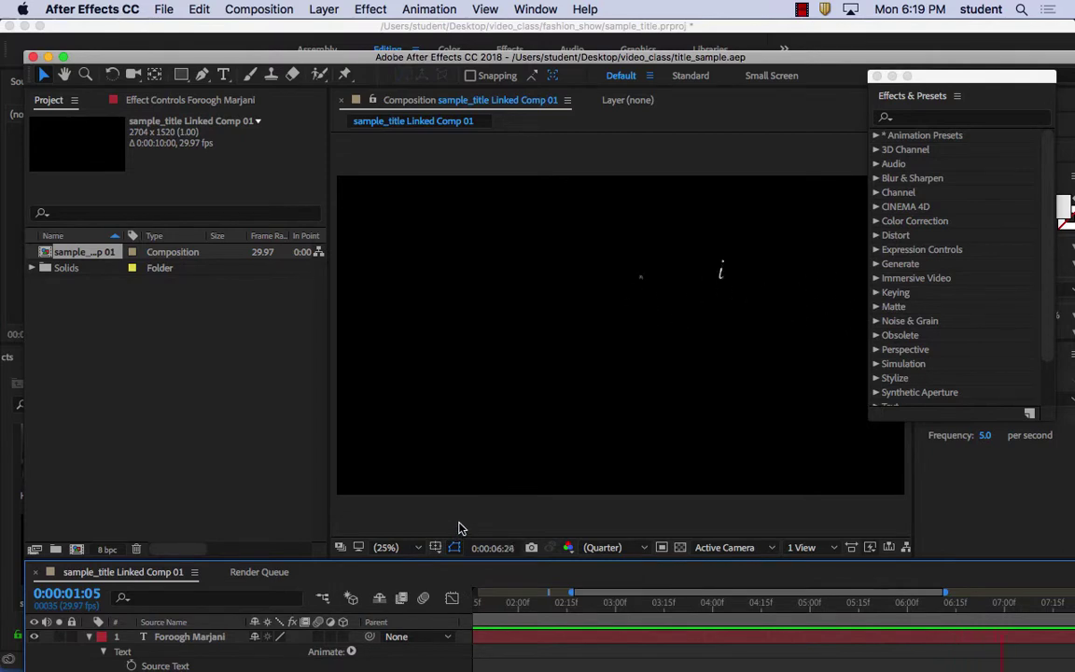
pyautogui.press('space')
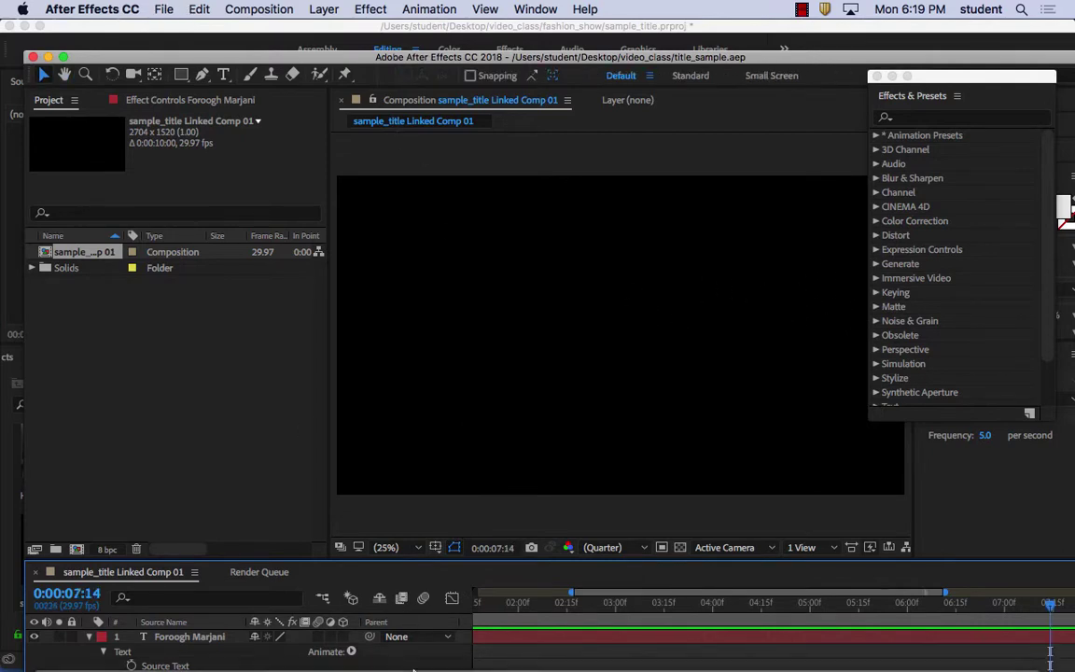
pyautogui.click(270, 645)
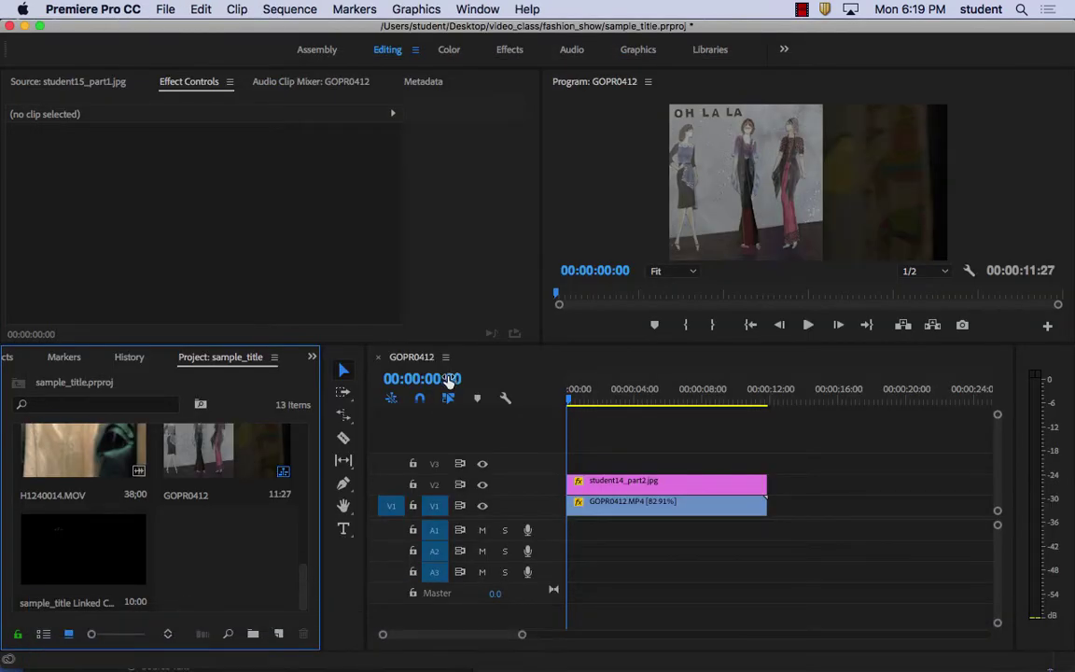
# Open Import After Effects Composition and expand the Desktop folder
pyautogui.click(201, 9)
pyautogui.moveTo(176, 8)
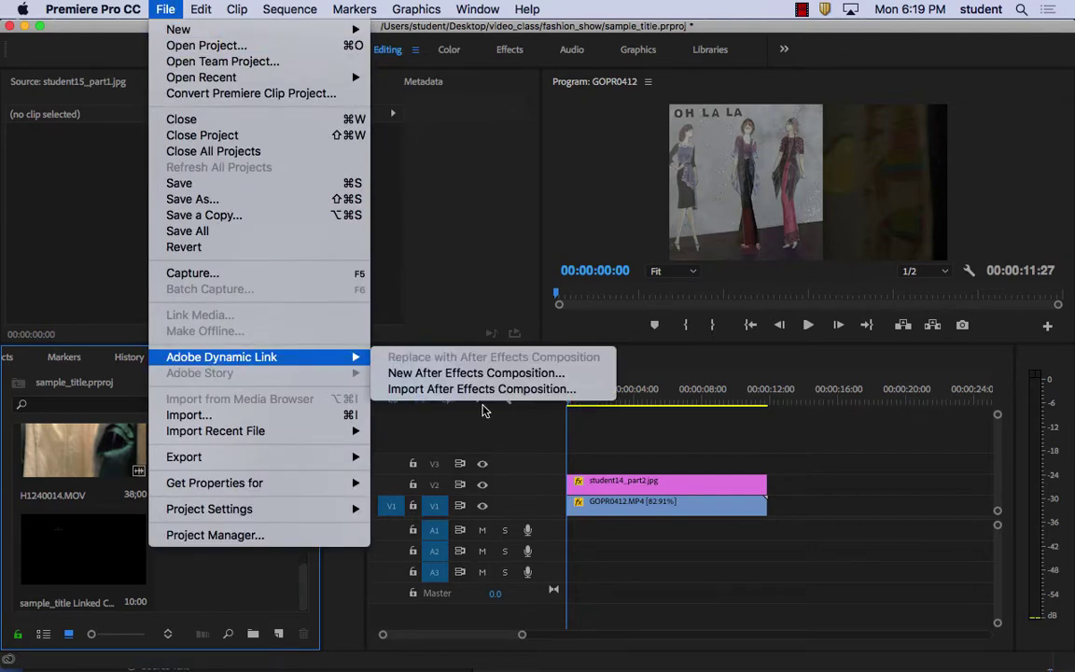
pyautogui.click(439, 389)
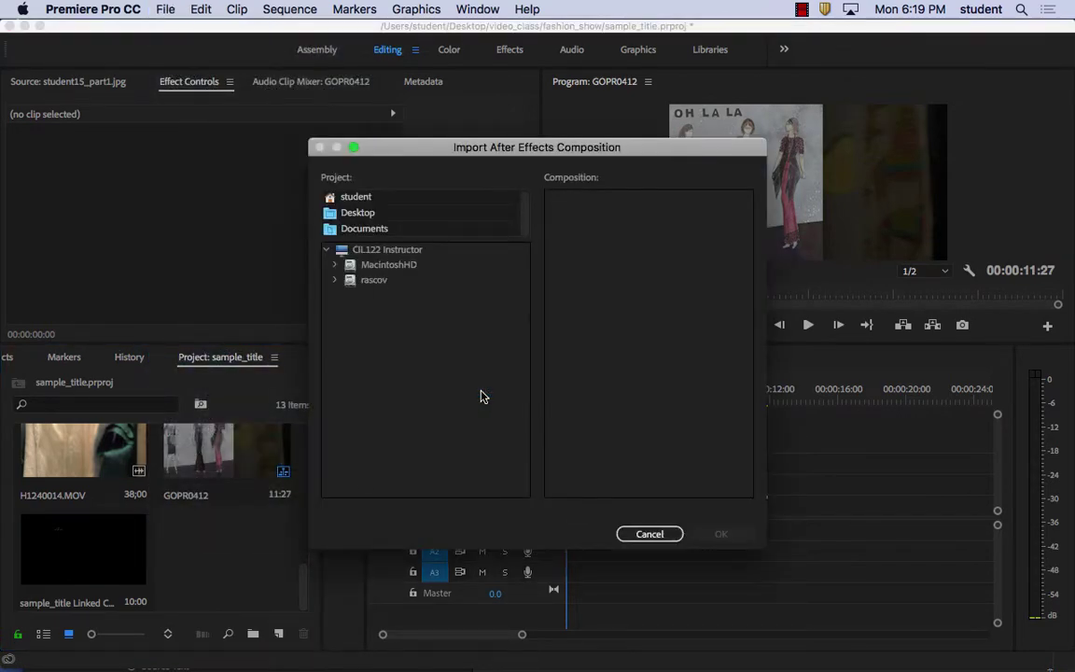
pyautogui.click(359, 214)
pyautogui.click(364, 229)
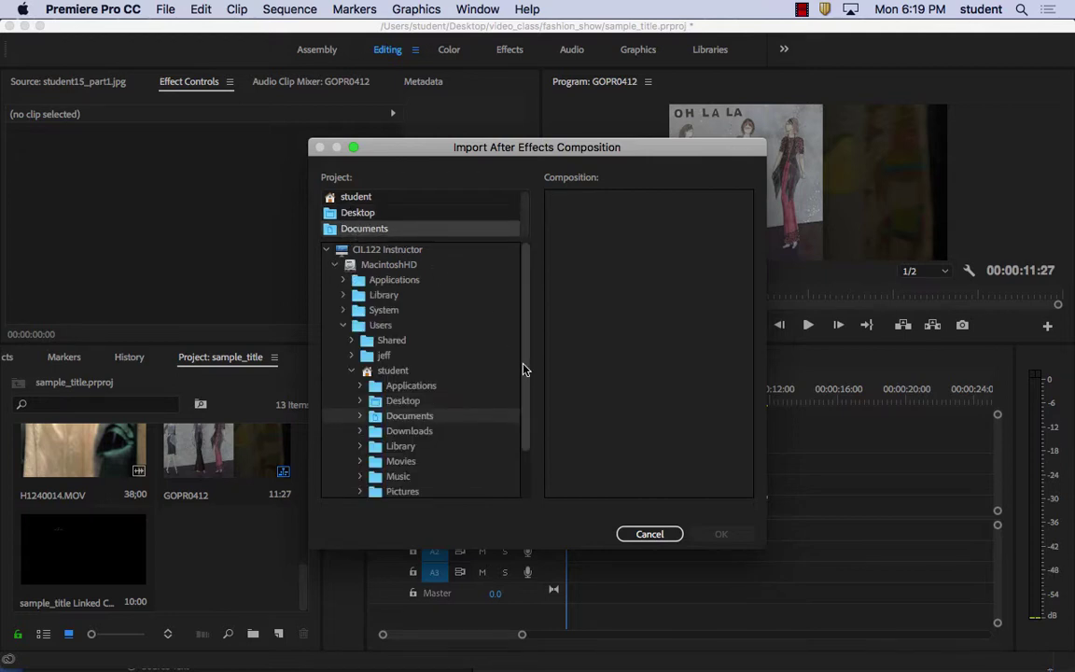
pyautogui.scroll(-3, 526, 392)
pyautogui.scroll(3, 526, 392)
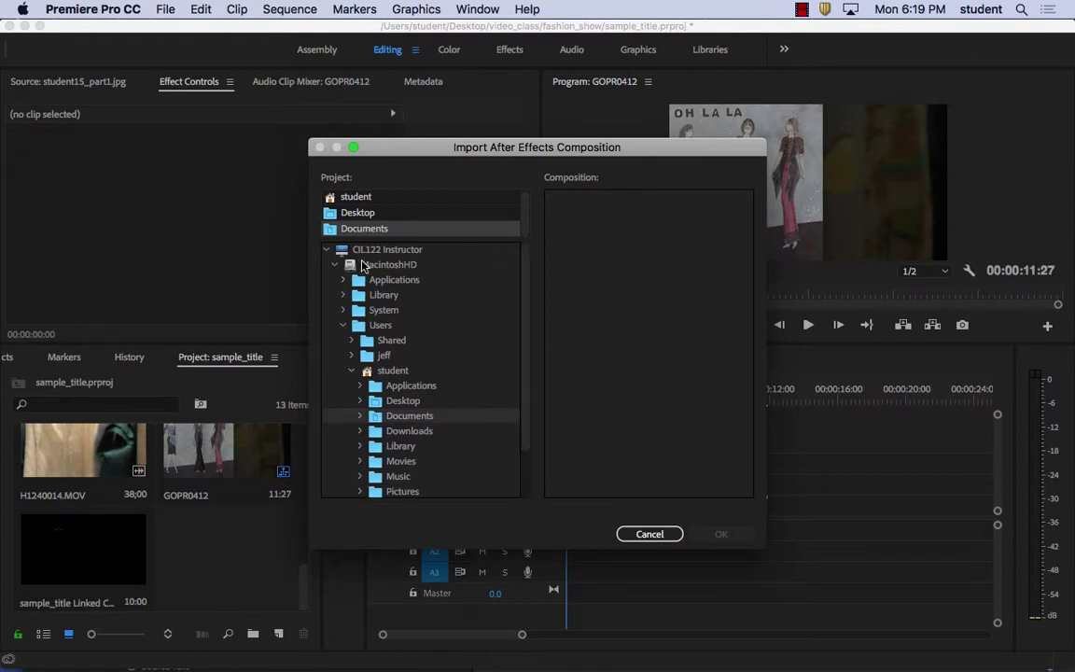
pyautogui.click(359, 212)
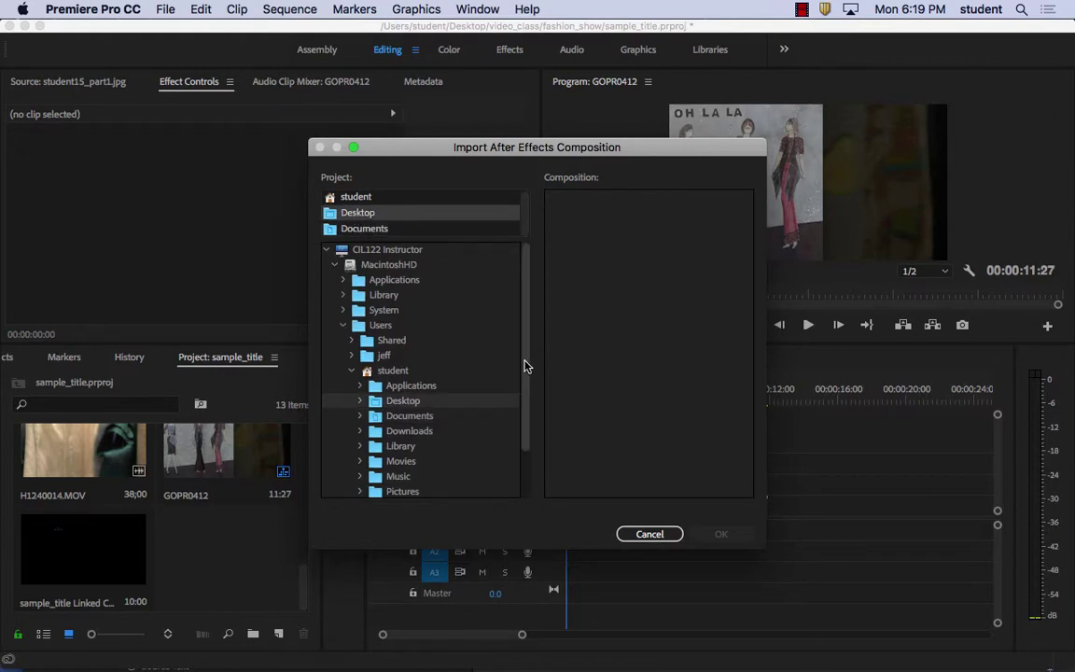
pyautogui.click(362, 403)
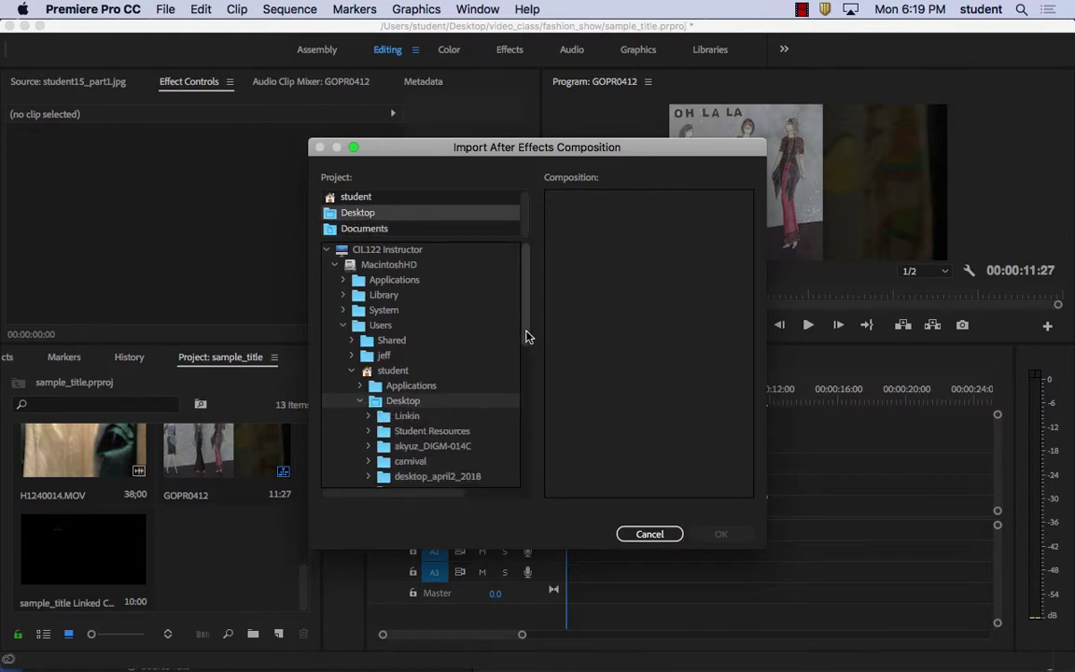
# Import sample_title Linked Comp 01 from video_class/title_sample.aep
pyautogui.moveTo(528, 334); pyautogui.dragTo(540, 407)
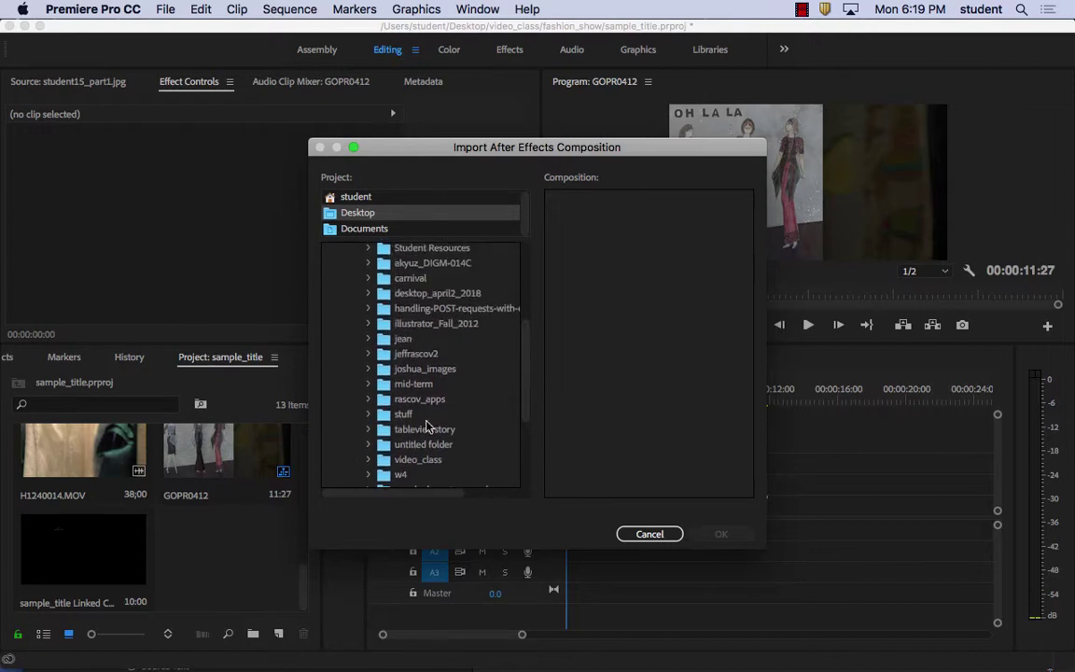
pyautogui.click(369, 460)
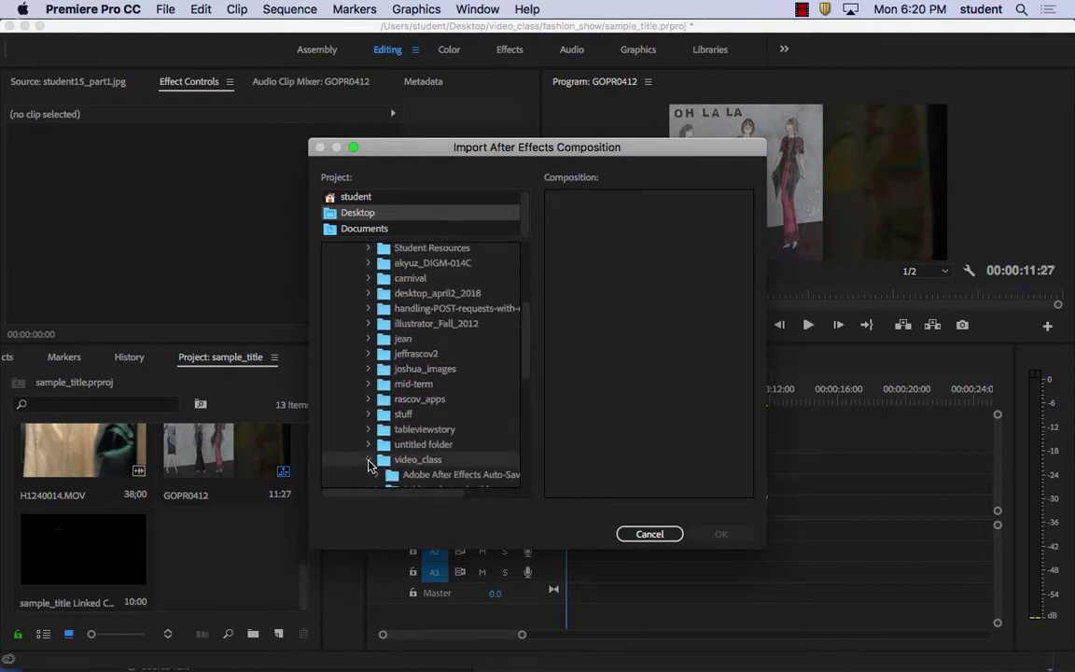
pyautogui.moveTo(513, 362); pyautogui.dragTo(537, 455)
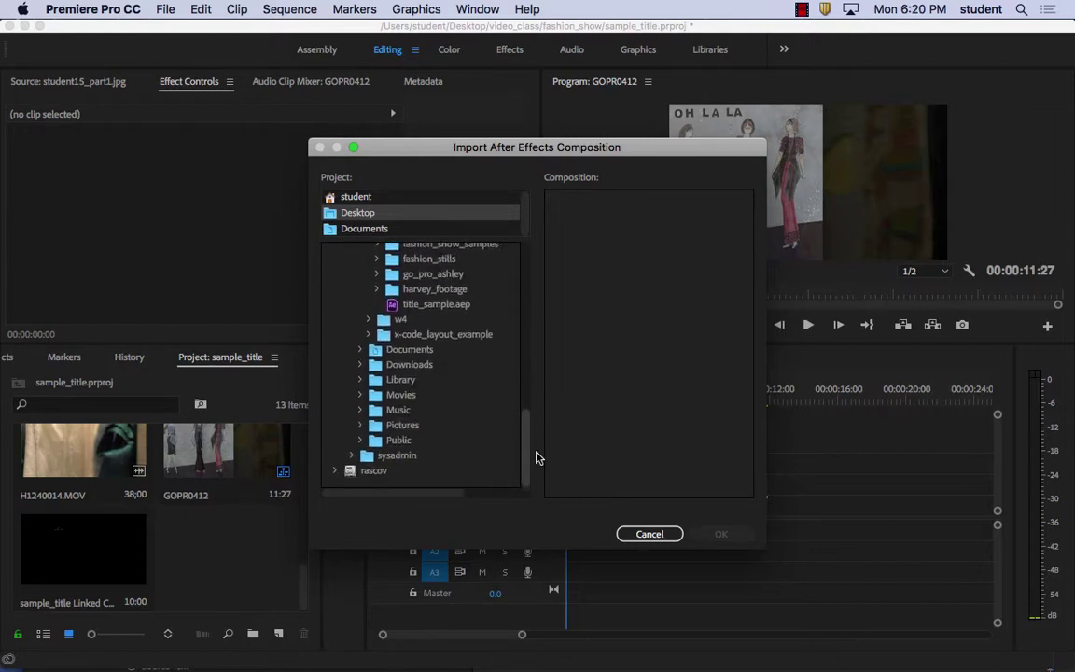
pyautogui.click(436, 304)
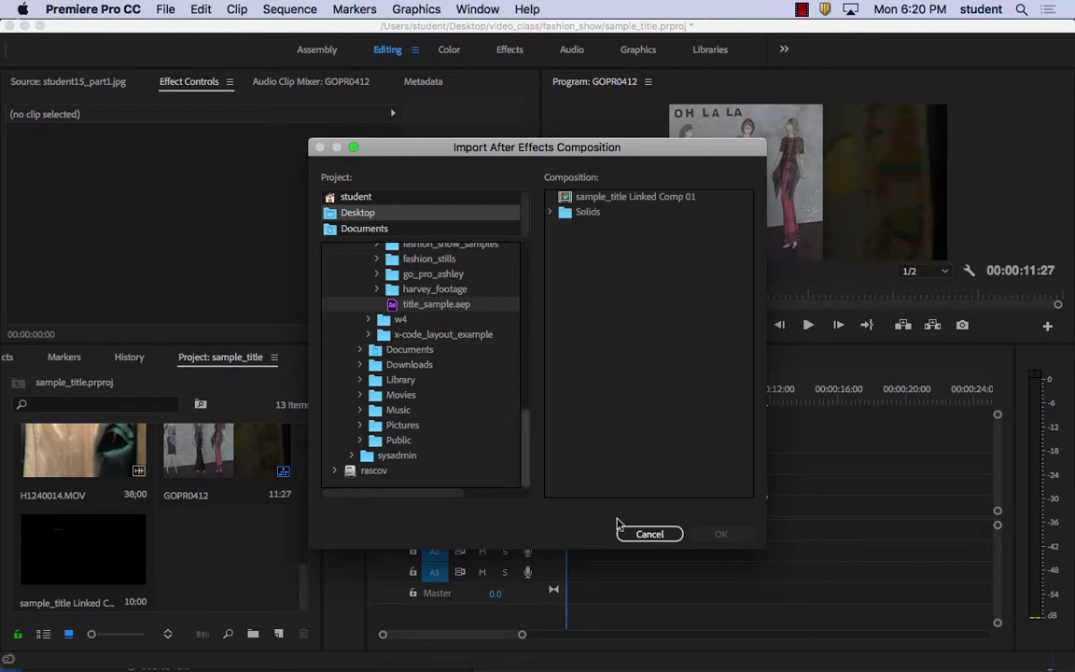
pyautogui.click(626, 199)
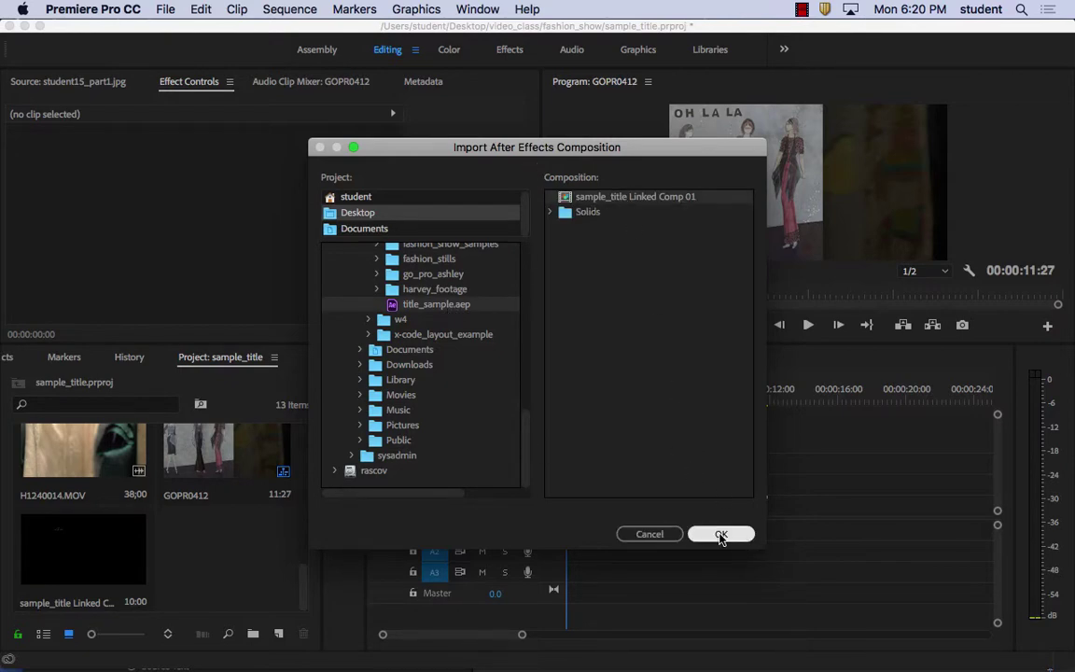
pyautogui.click(721, 535)
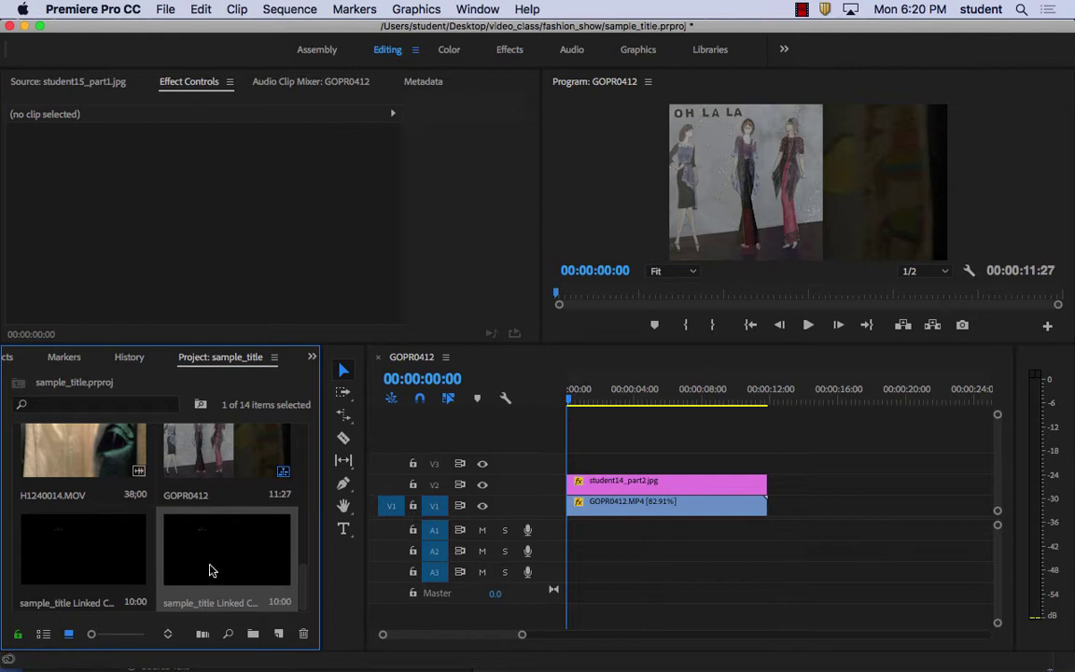
# Place sample_title Linked Comp 01 on track V3, play it, and return to the start
pyautogui.moveTo(210, 570); pyautogui.dragTo(567, 464)
pyautogui.press('space')
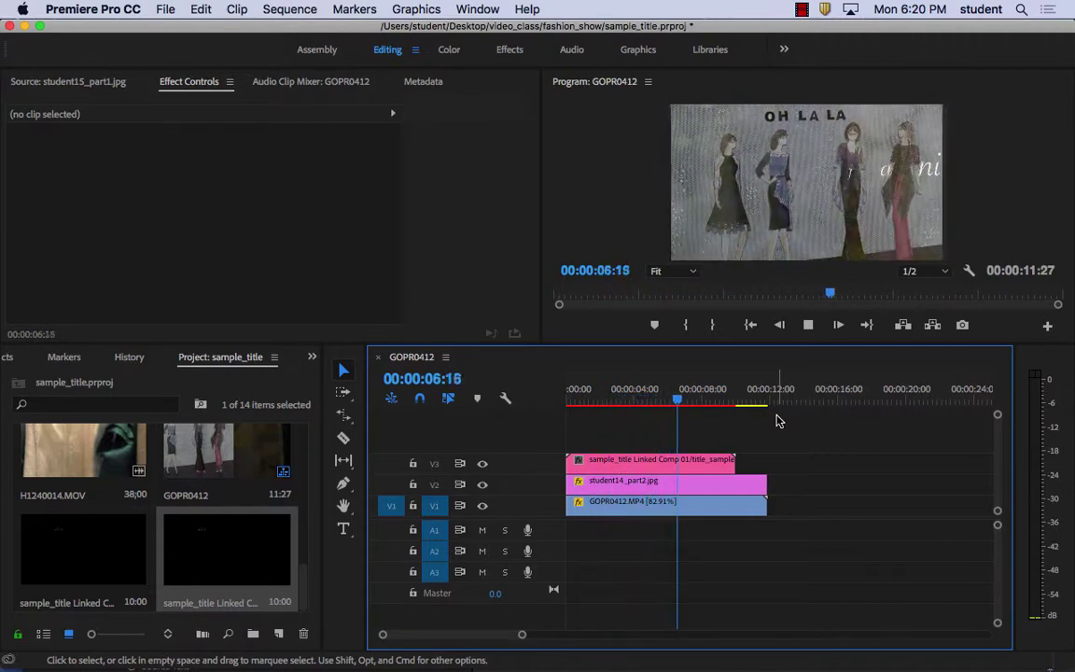
pyautogui.press('space')
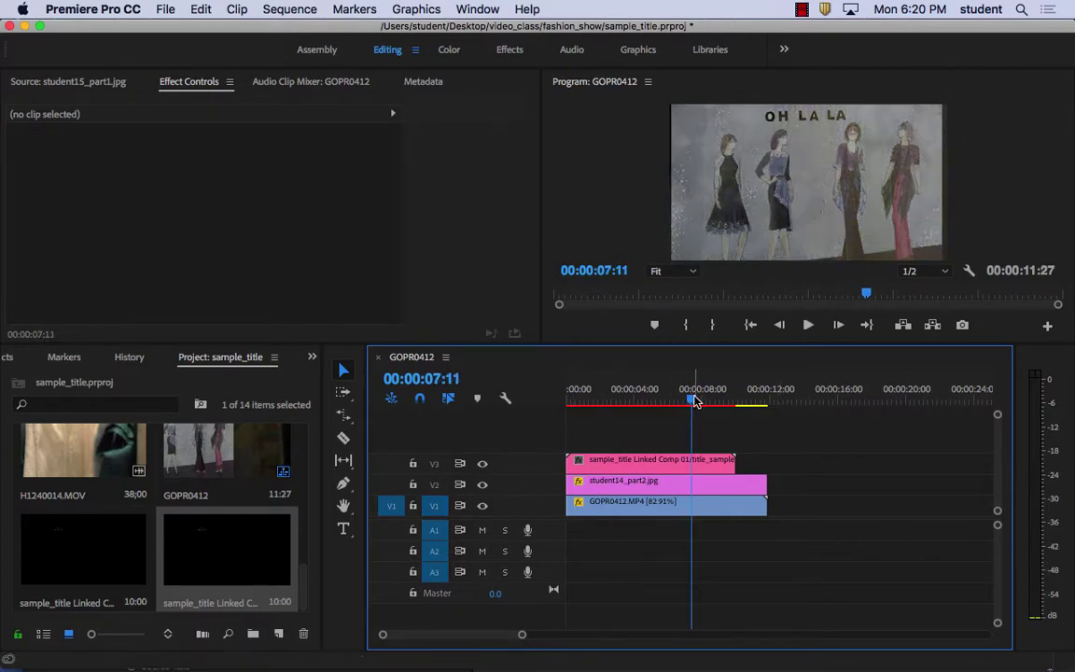
pyautogui.press('Home')
# Browse File > Adobe Dynamic Link, then switch over to After Effects
pyautogui.moveTo(484, 664)
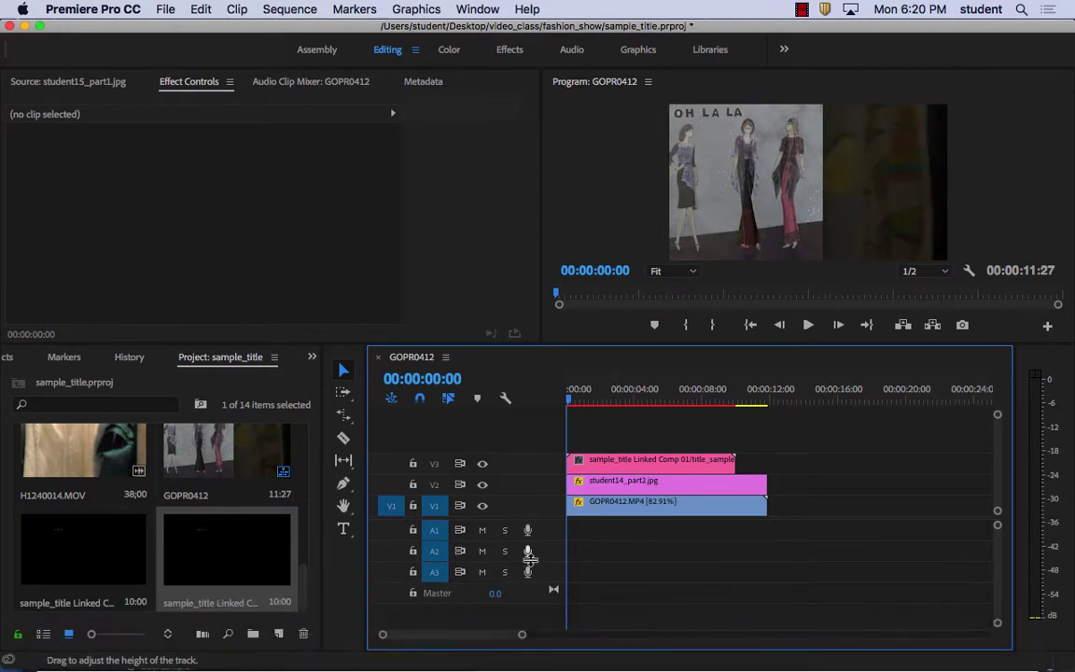
pyautogui.click(165, 10)
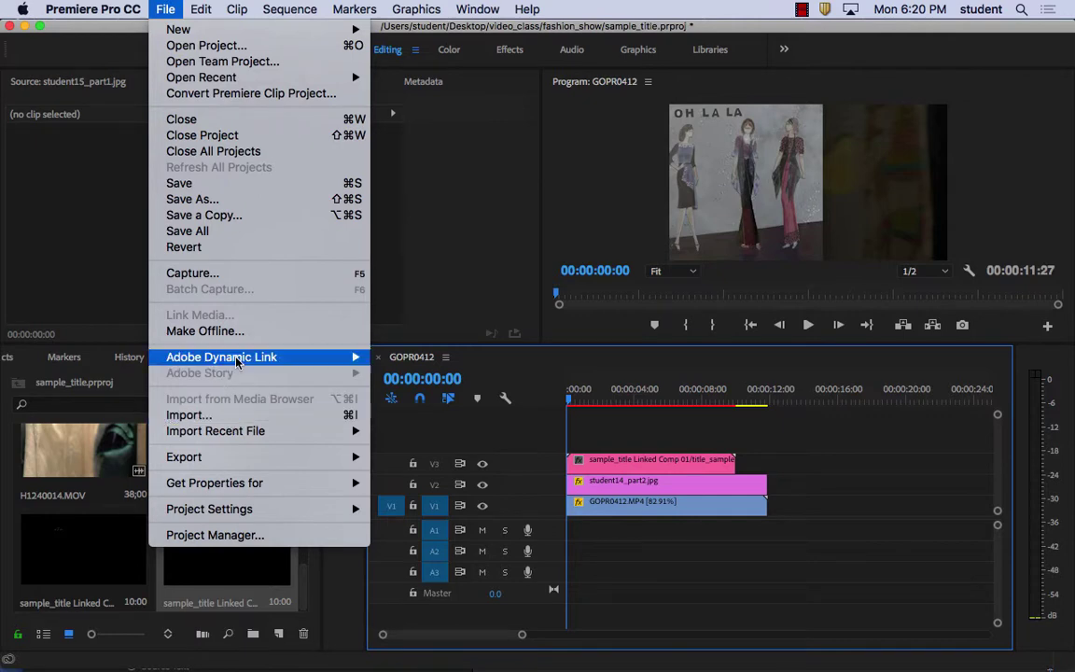
pyautogui.moveTo(236, 361)
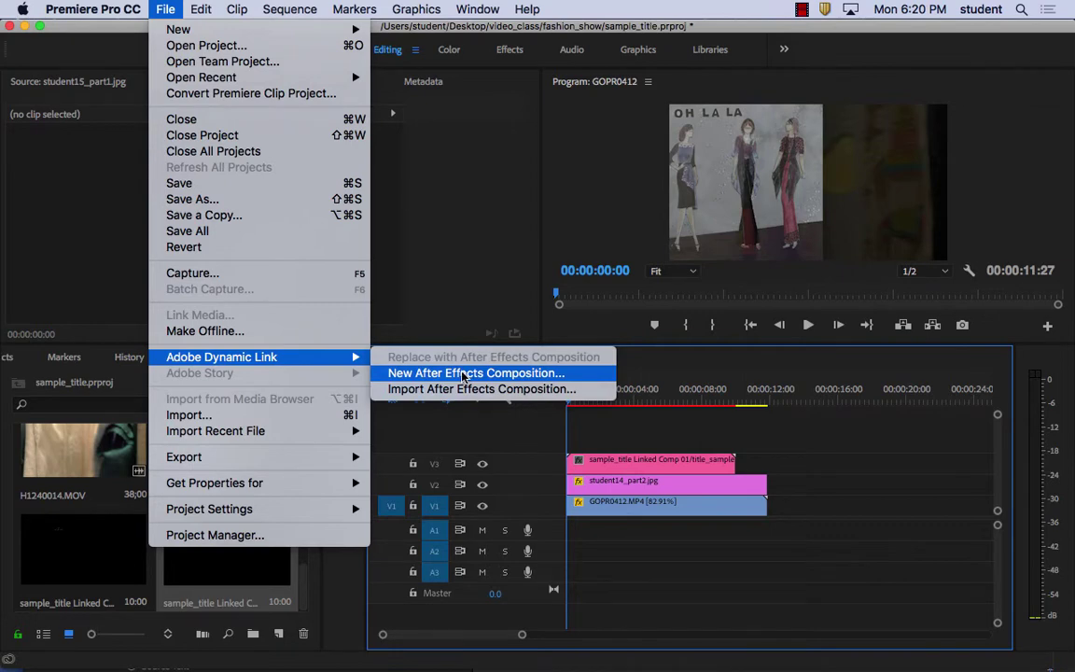
pyautogui.moveTo(527, 9)
pyautogui.click(503, 667)
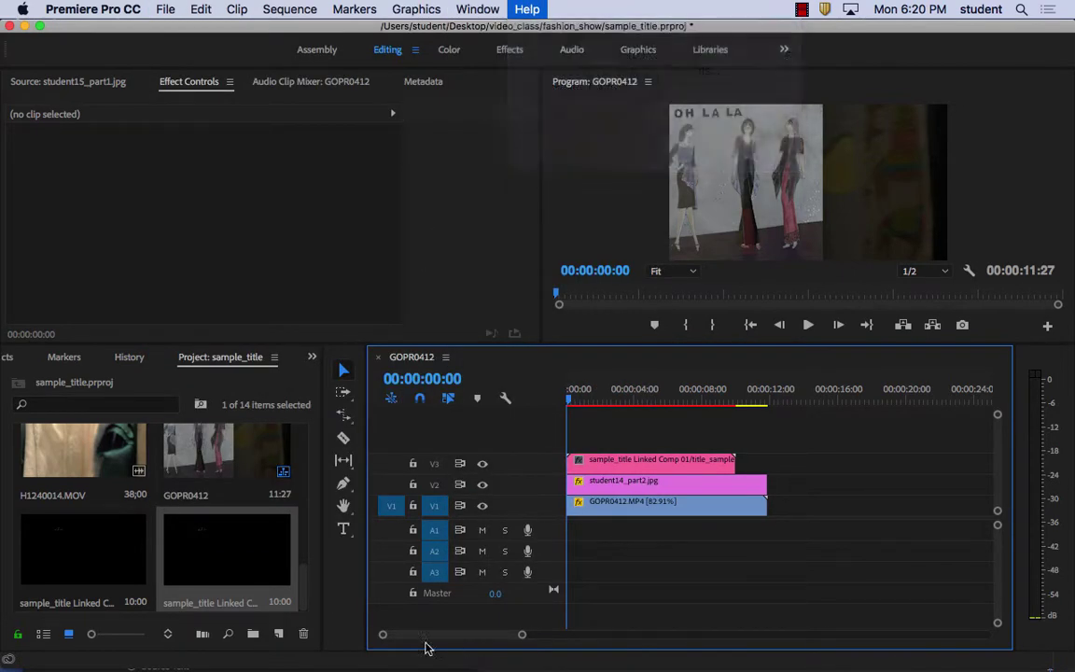
pyautogui.click(401, 645)
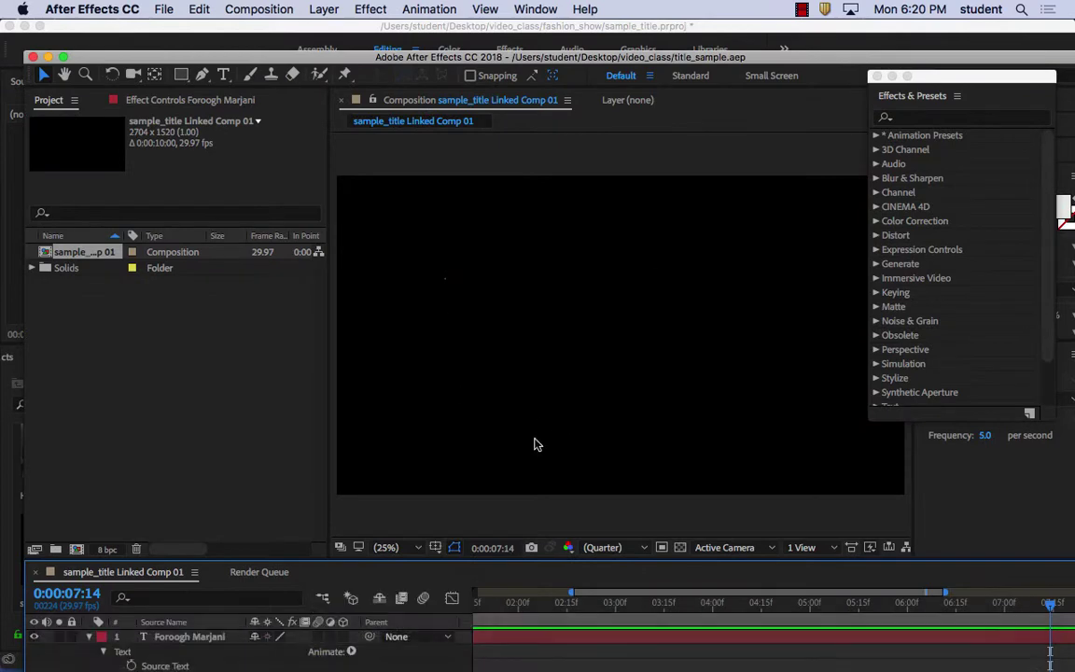
# Preview the title animation from near the comp's start, then return to Premiere Pro without saving
pyautogui.moveTo(609, 605); pyautogui.dragTo(470, 596)
pyautogui.press('space')
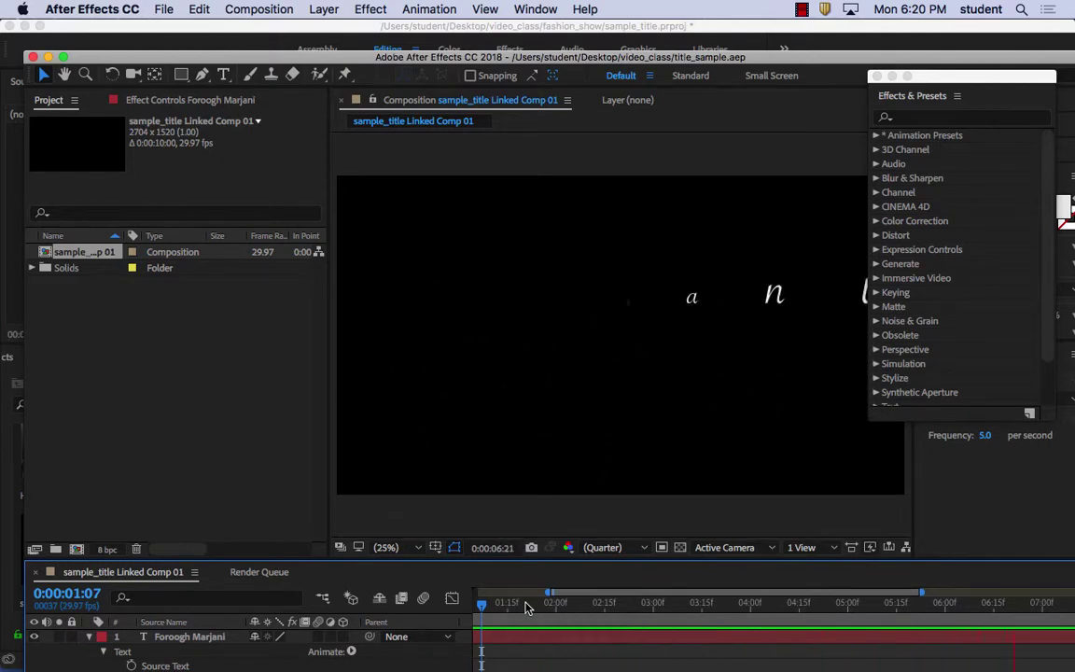
pyautogui.click(176, 7)
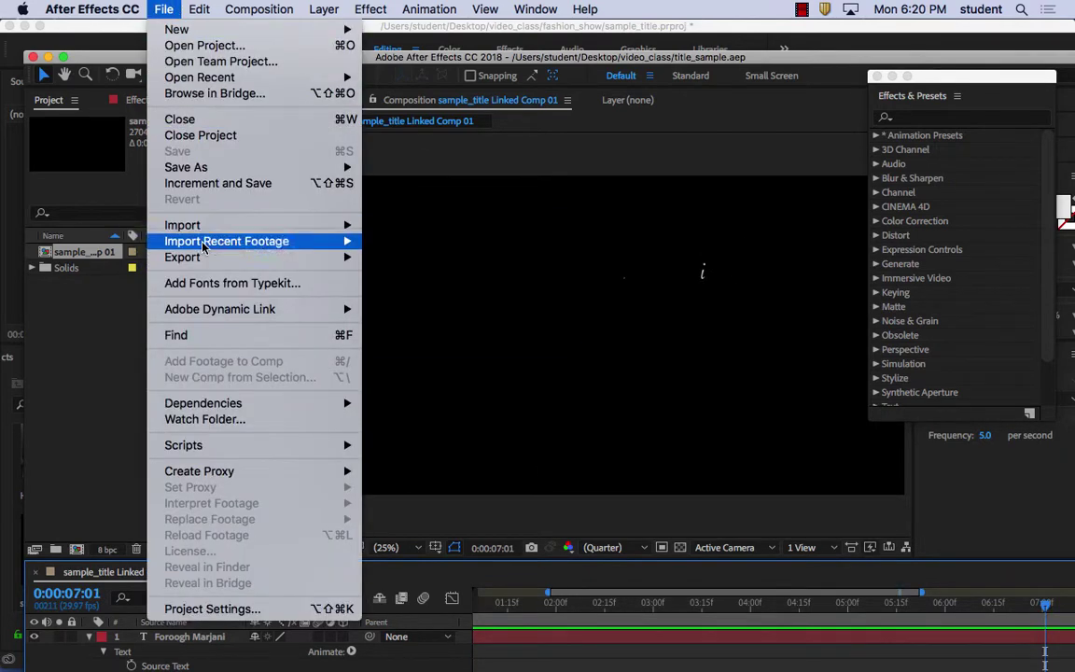
pyautogui.moveTo(192, 164)
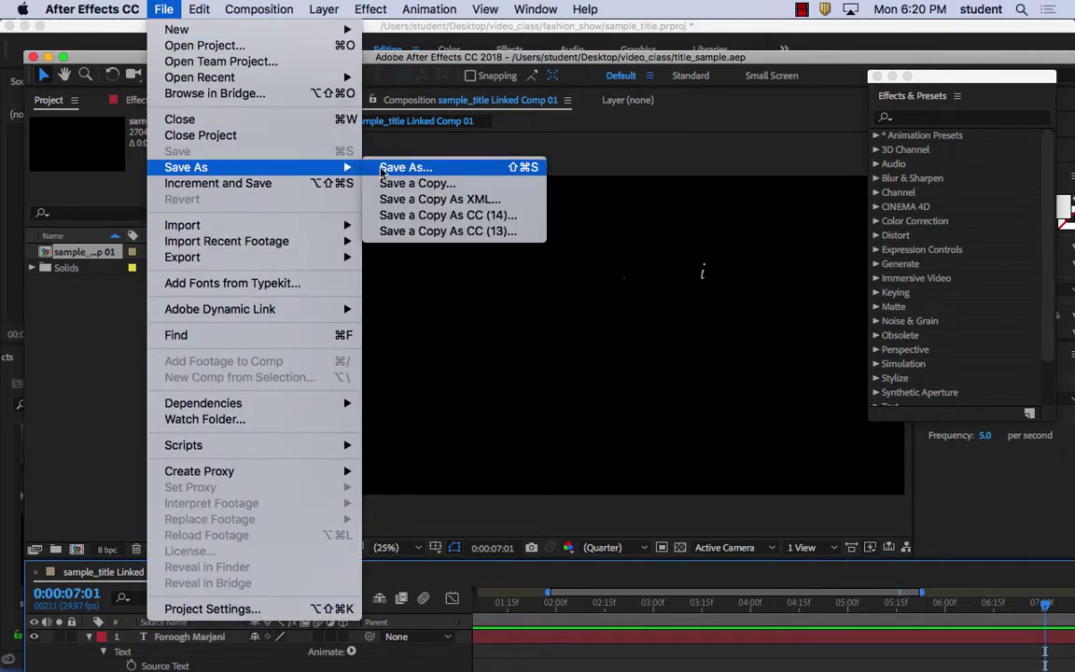
pyautogui.click(103, 8)
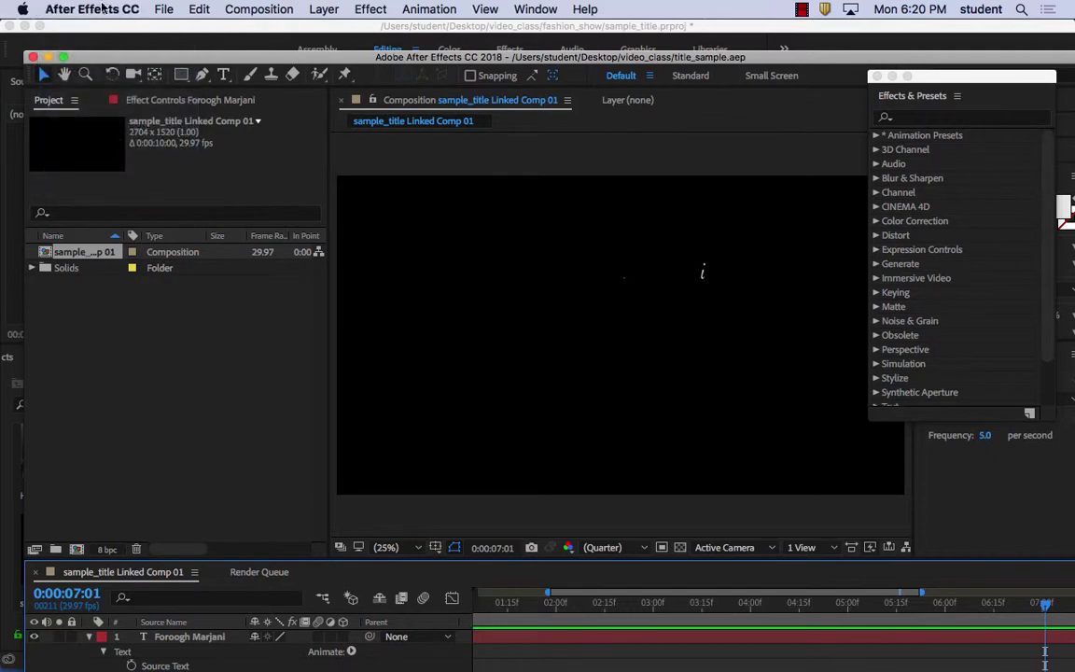
pyautogui.click(271, 644)
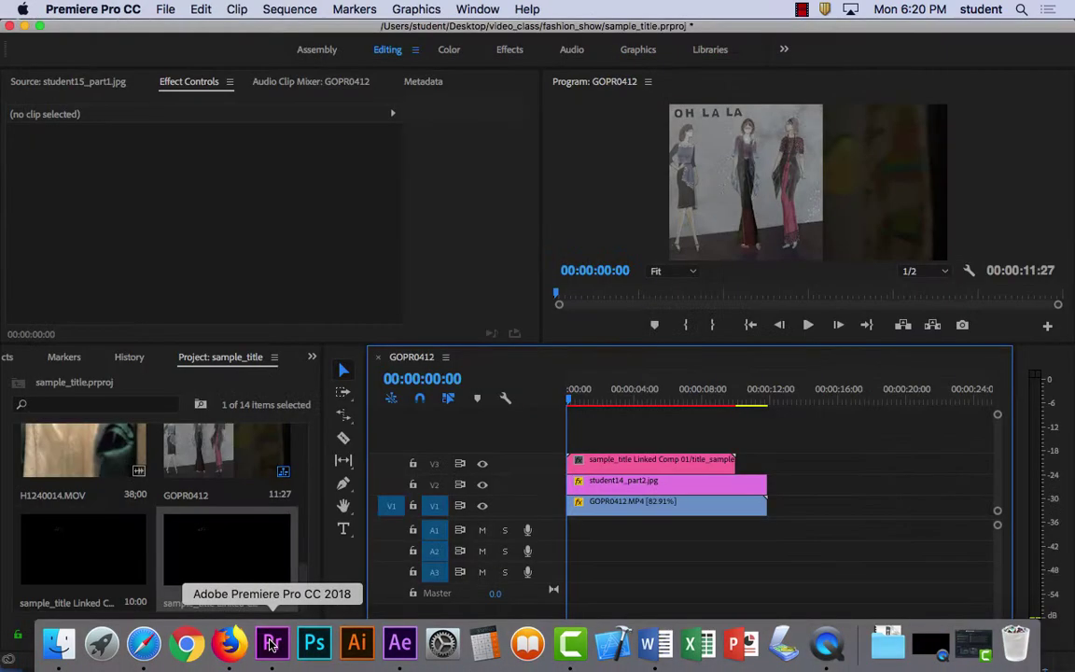
# Dismiss the File menu, then play and stop the GOPR0412 sequence to check the name title
pyautogui.click(163, 8)
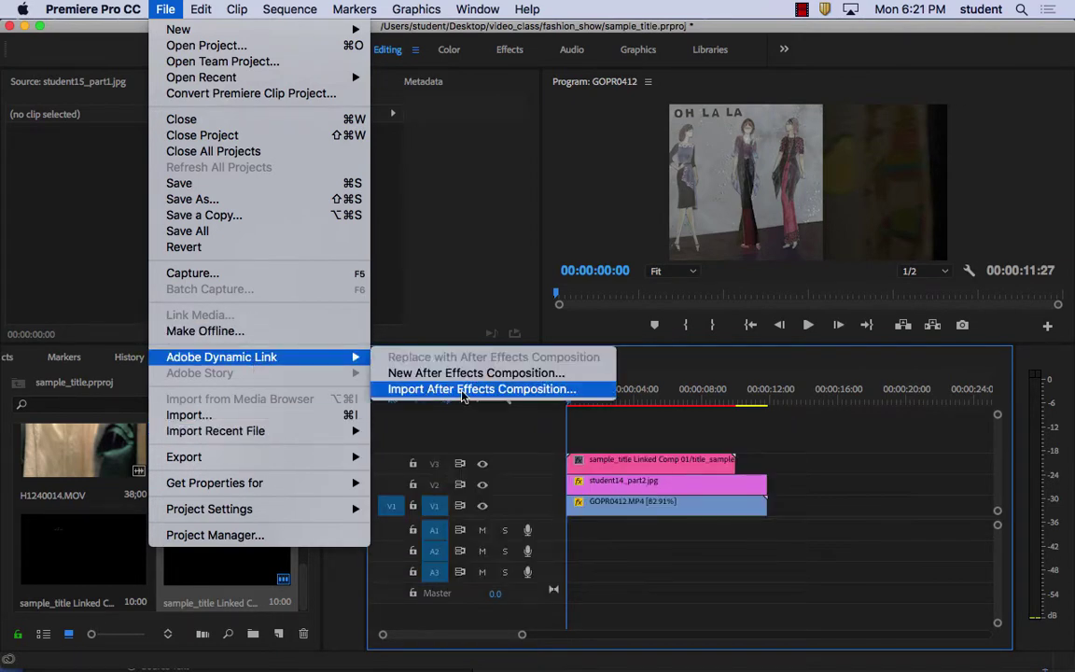
pyautogui.click(231, 560)
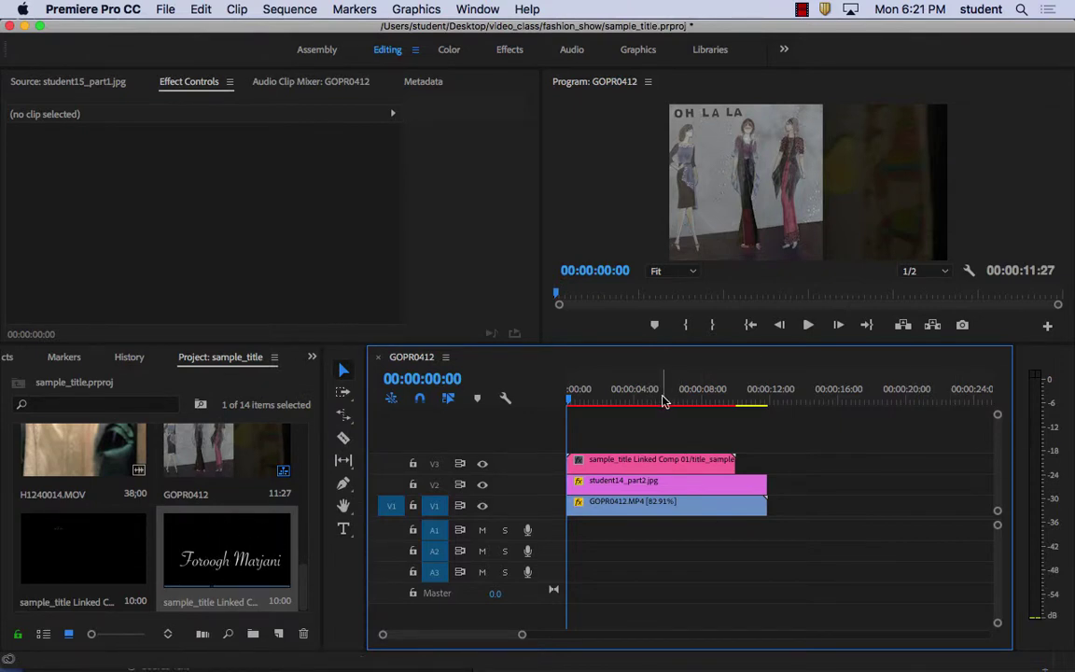
pyautogui.press('space')
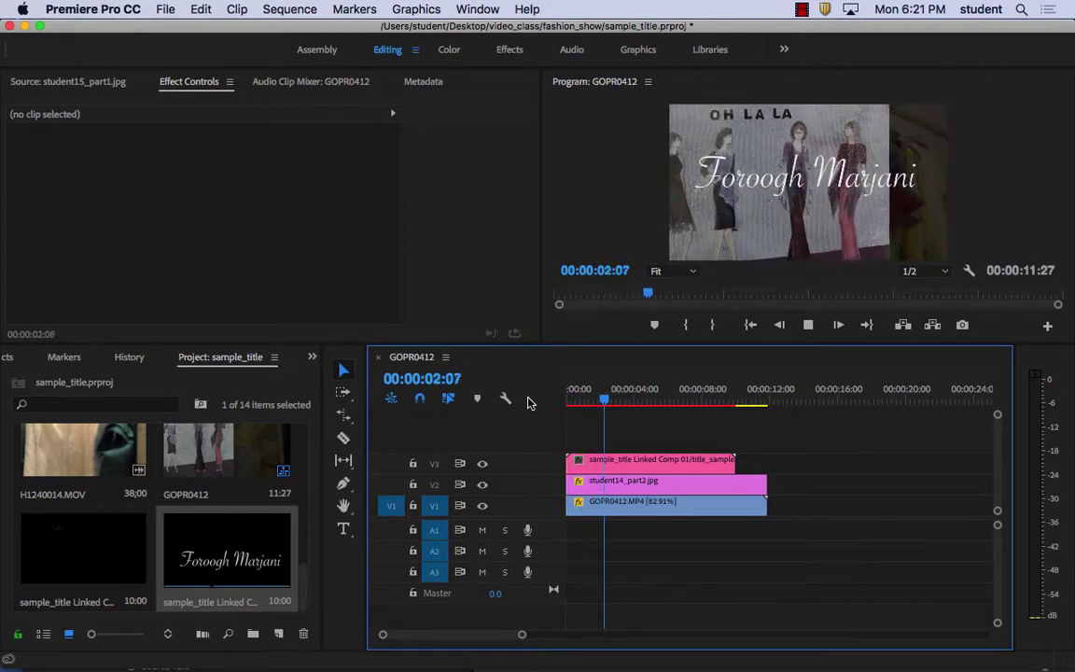
pyautogui.press('space')
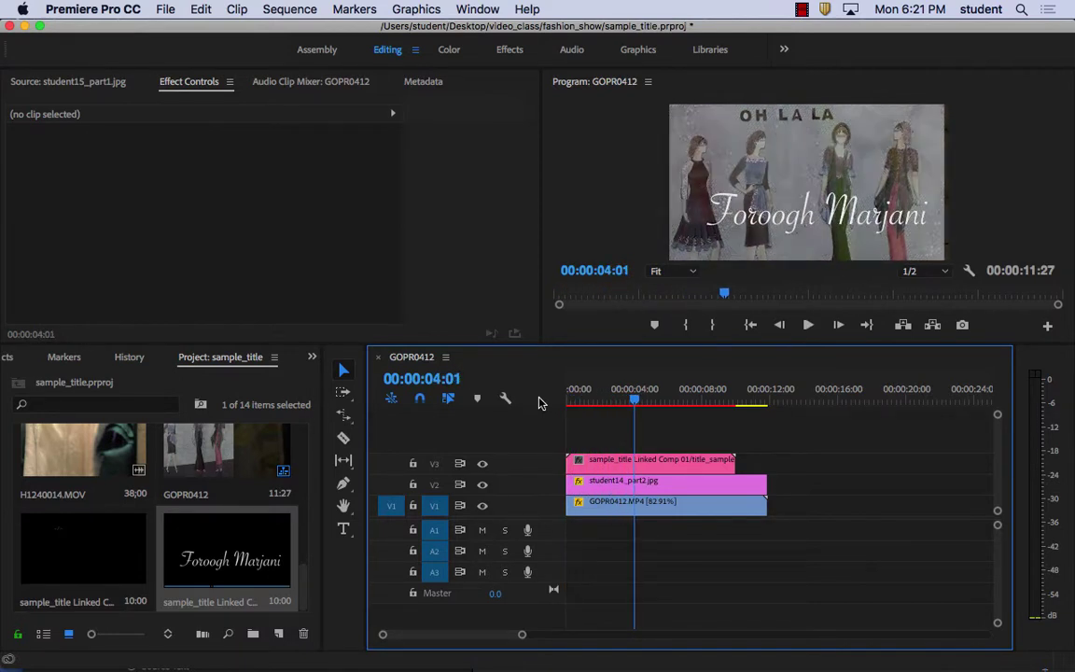
# Resize the Program monitor, return the playhead to the start, and enlarge the timeline to show all tracks
pyautogui.moveTo(629, 364); pyautogui.dragTo(629, 557)
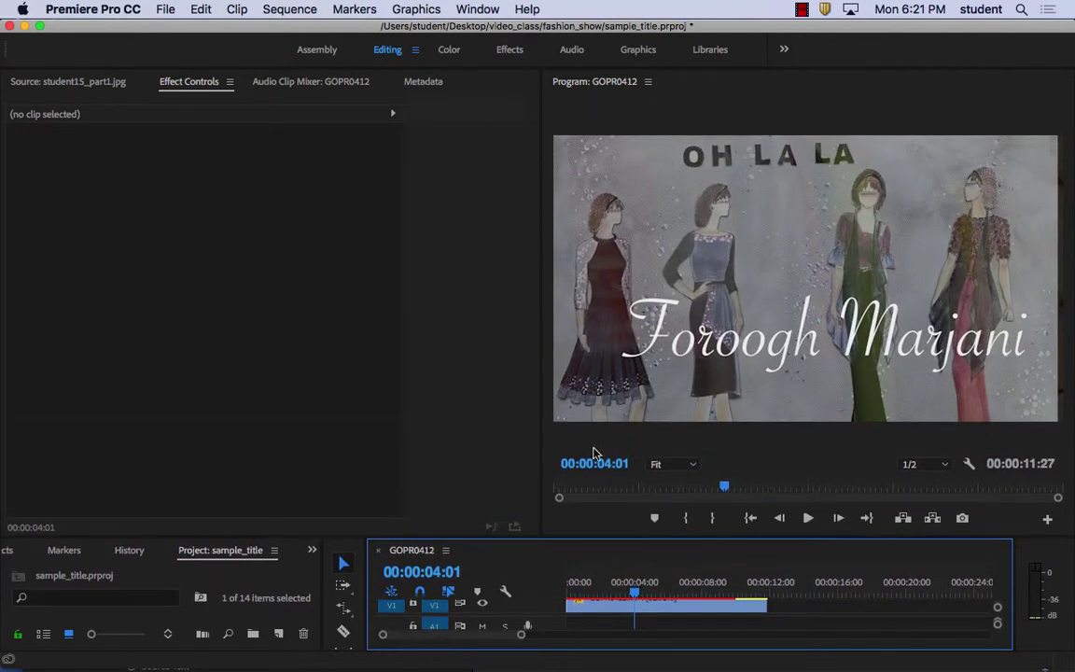
pyautogui.moveTo(543, 332); pyautogui.dragTo(131, 322)
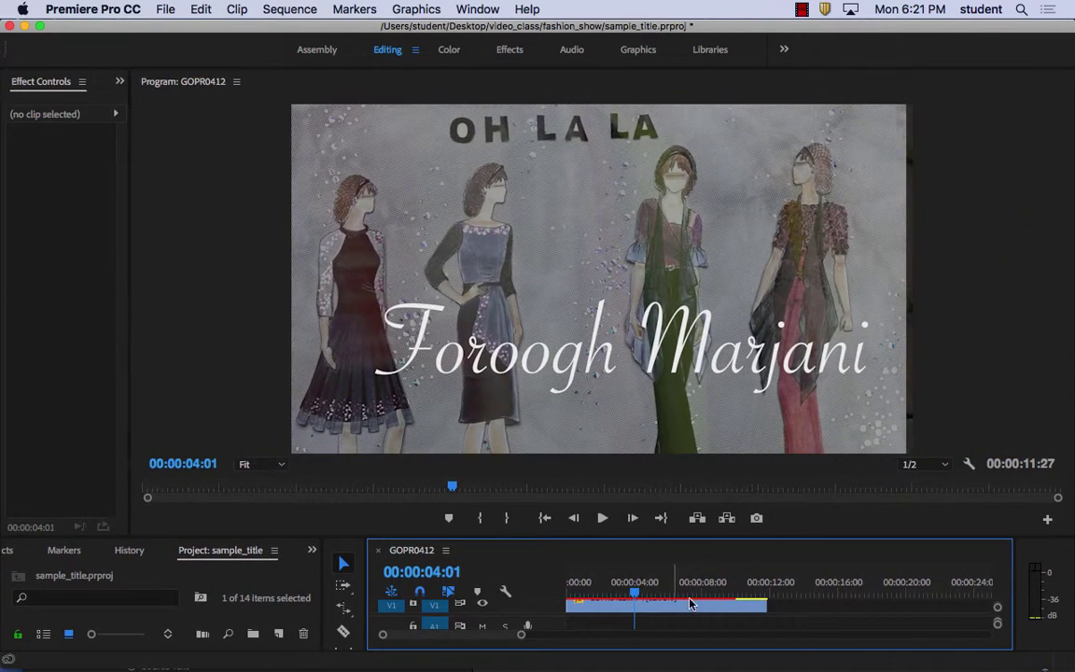
pyautogui.moveTo(636, 591); pyautogui.dragTo(518, 588)
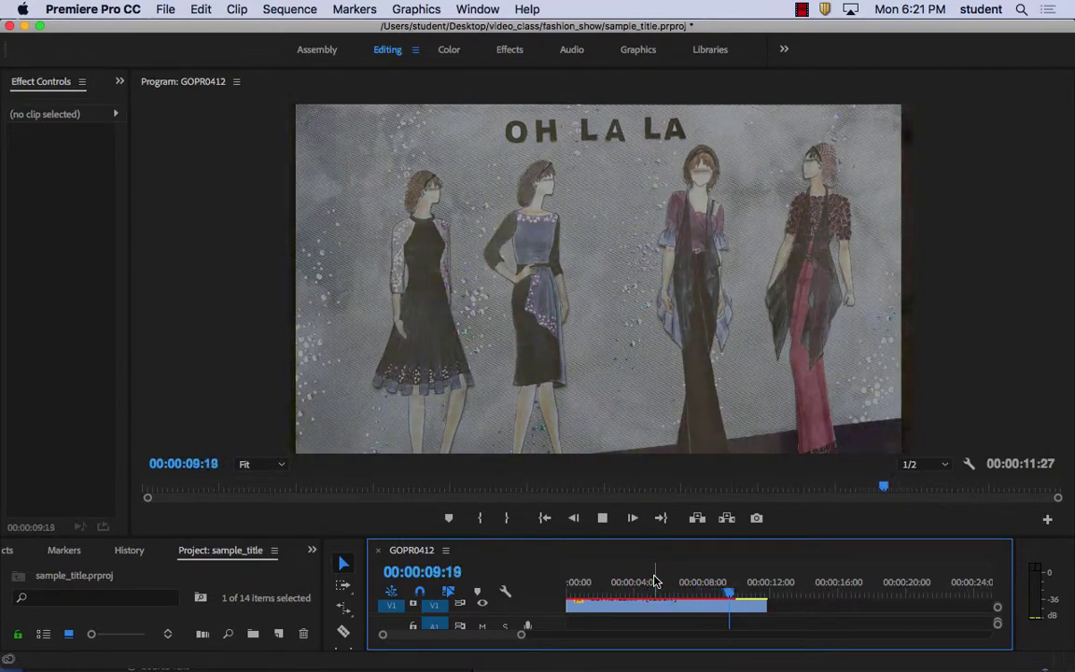
pyautogui.press('space')
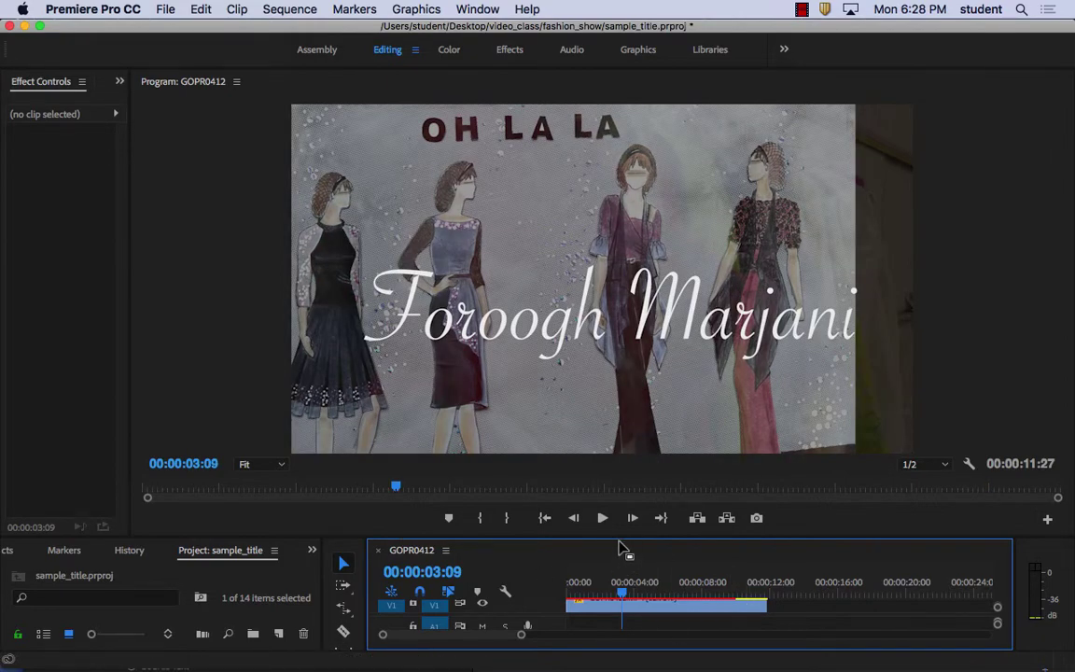
pyautogui.moveTo(624, 537); pyautogui.dragTo(624, 417)
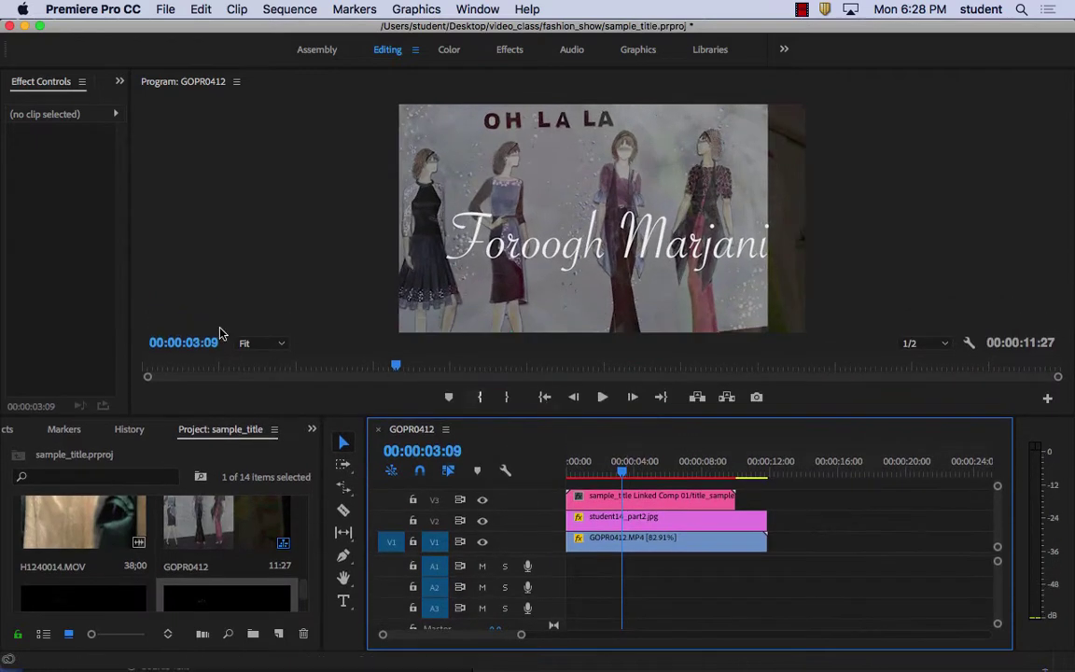
# Widen the Effect Controls area and raise the lower panels so Project media and Timeline are taller
pyautogui.moveTo(130, 287); pyautogui.dragTo(300, 271)
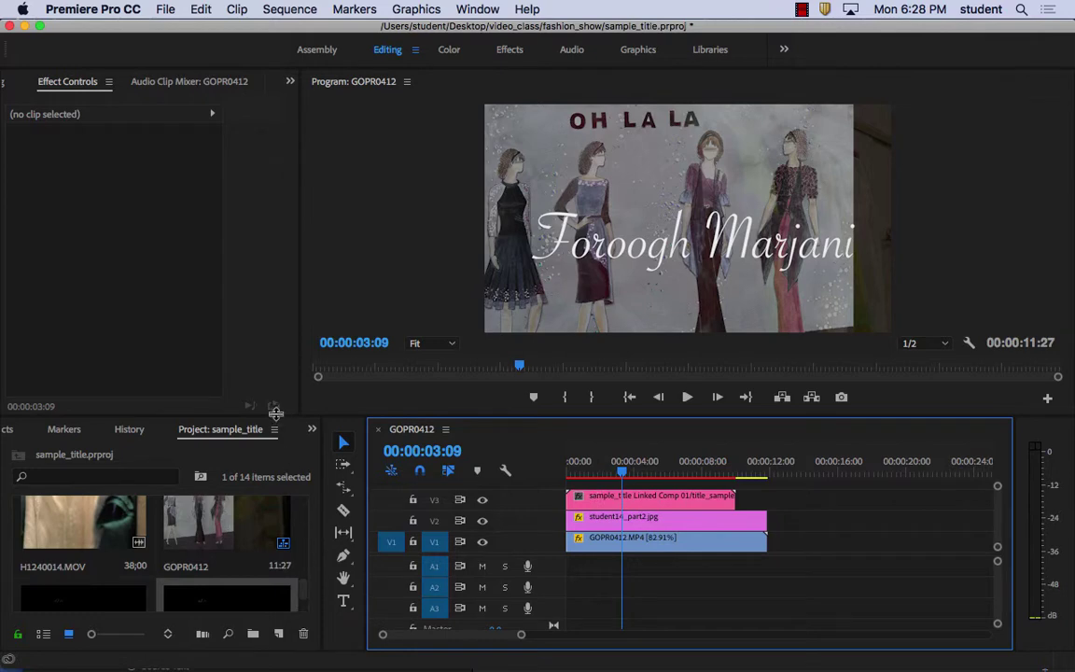
pyautogui.moveTo(275, 412); pyautogui.dragTo(275, 283)
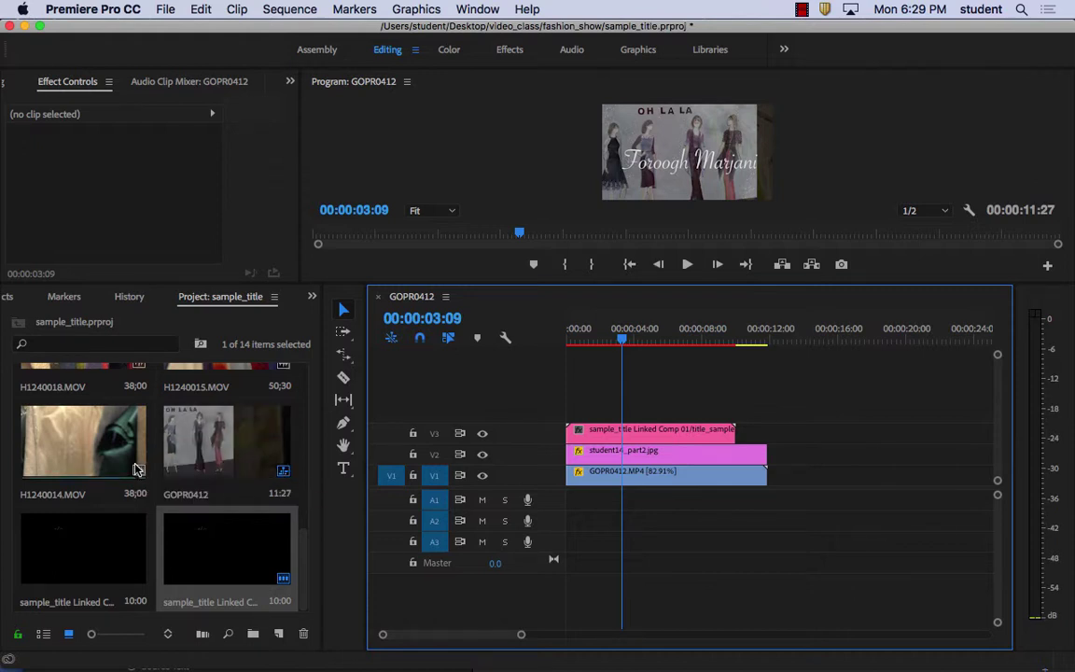
pyautogui.click(299, 568)
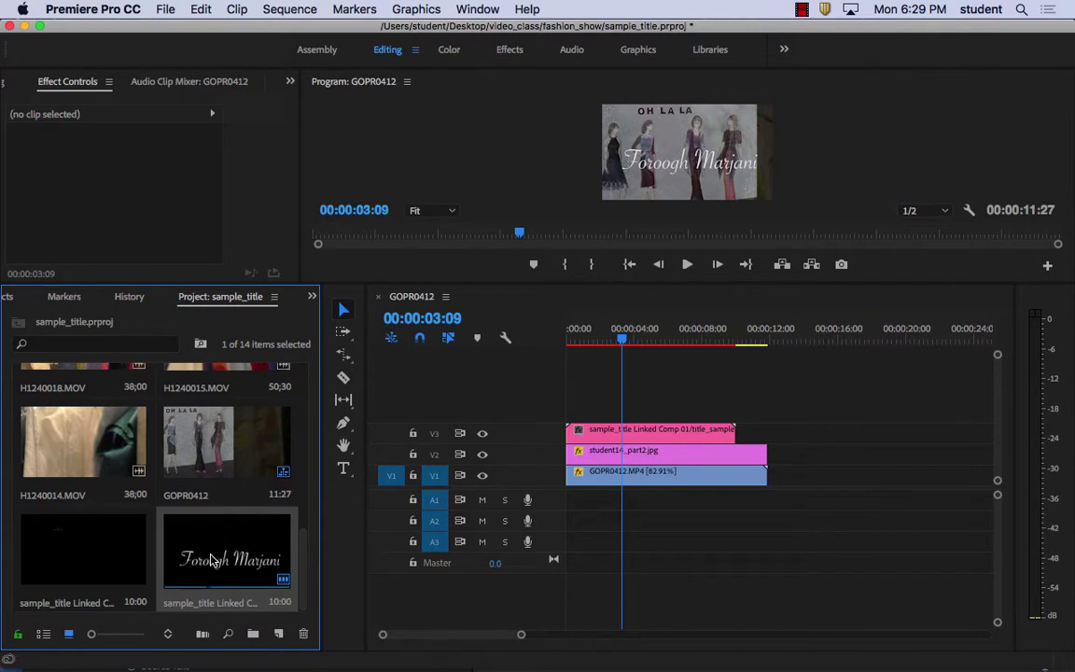
pyautogui.moveTo(305, 576); pyautogui.dragTo(311, 486)
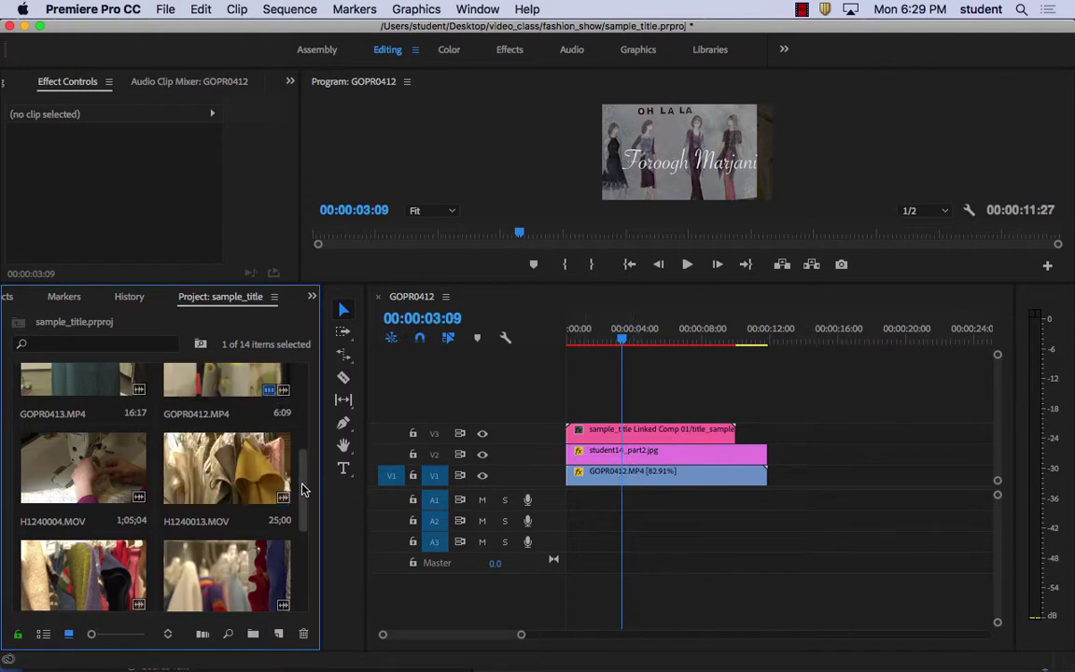
pyautogui.moveTo(303, 487); pyautogui.dragTo(306, 507)
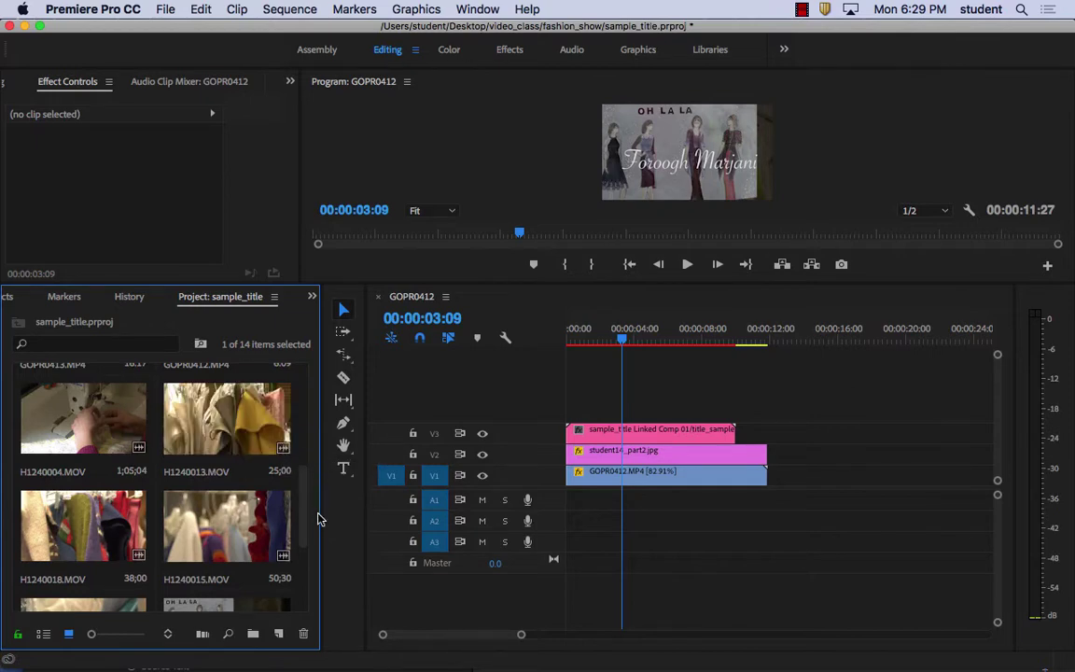
pyautogui.scroll(-3, 303, 522)
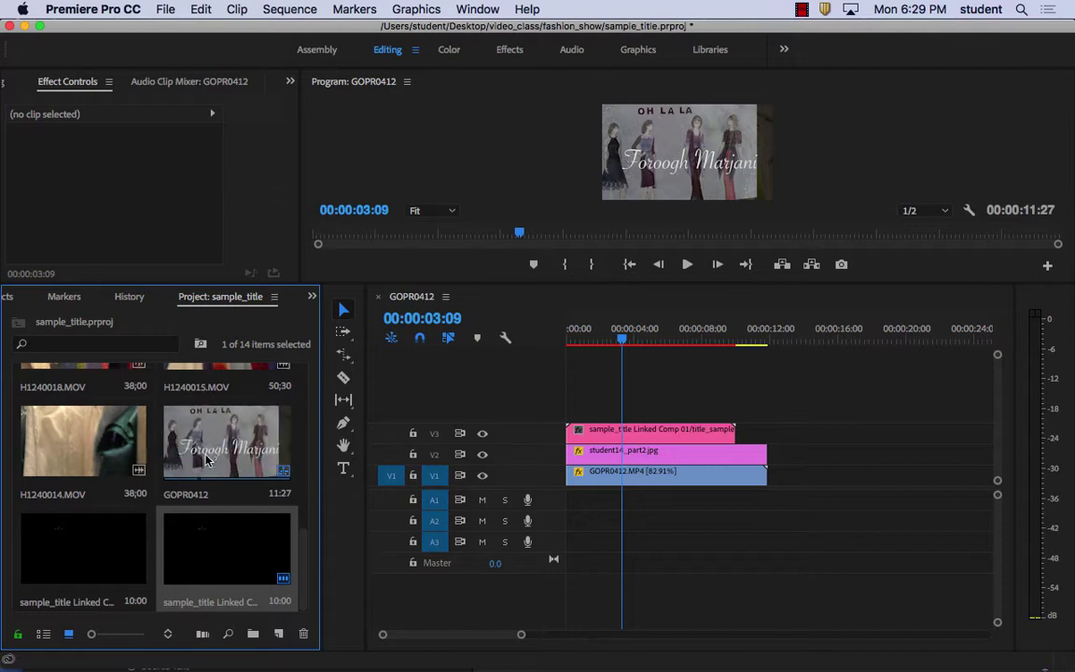
# Duplicate GOPR0412 in the Project panel, rename the copy student_title_2, and open it in the timeline
pyautogui.rightClick(210, 451)
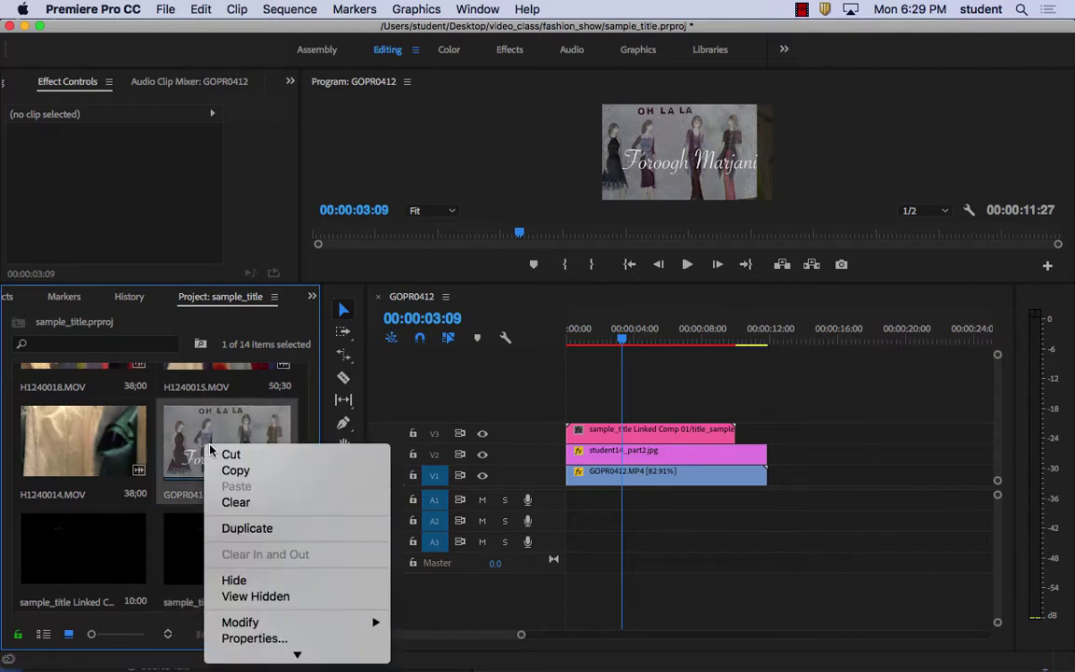
pyautogui.click(248, 529)
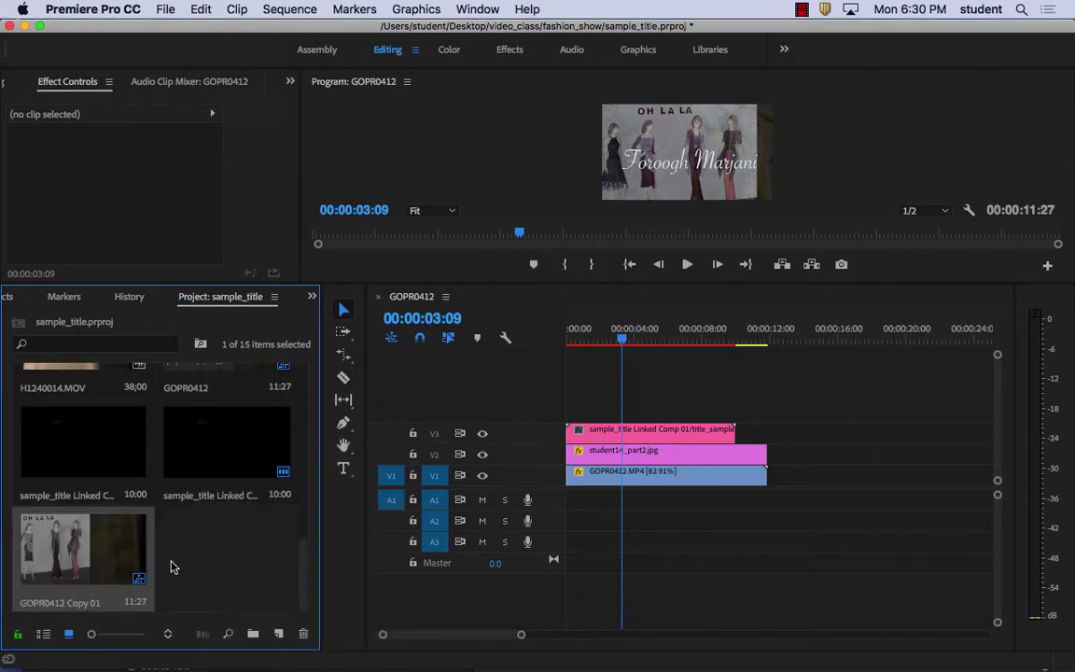
pyautogui.click(80, 604)
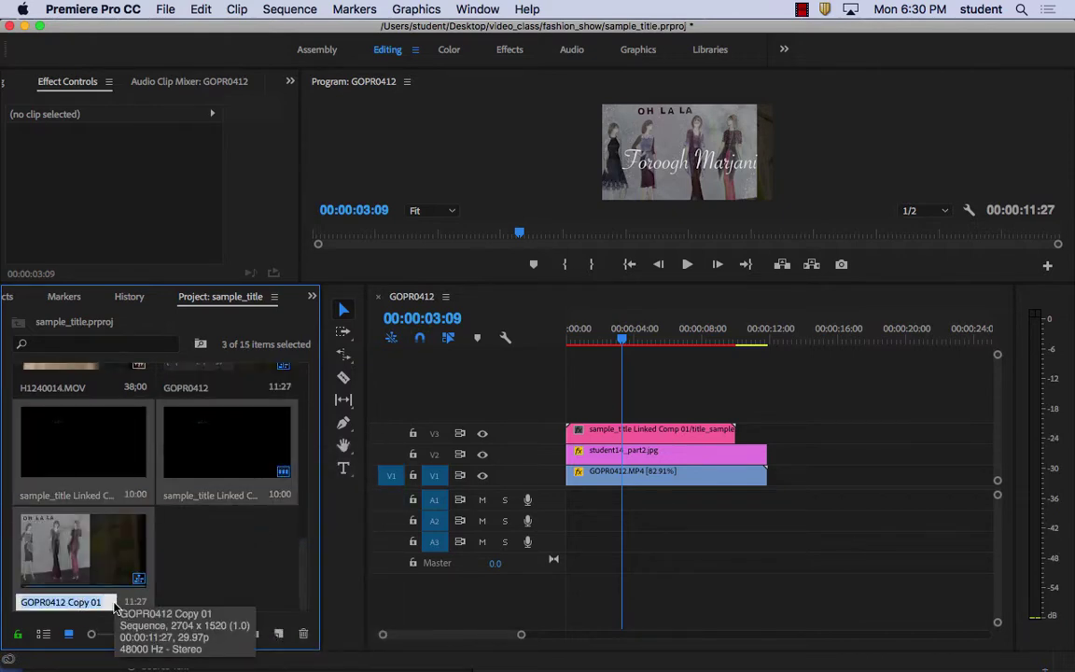
pyautogui.write('student_title_2')
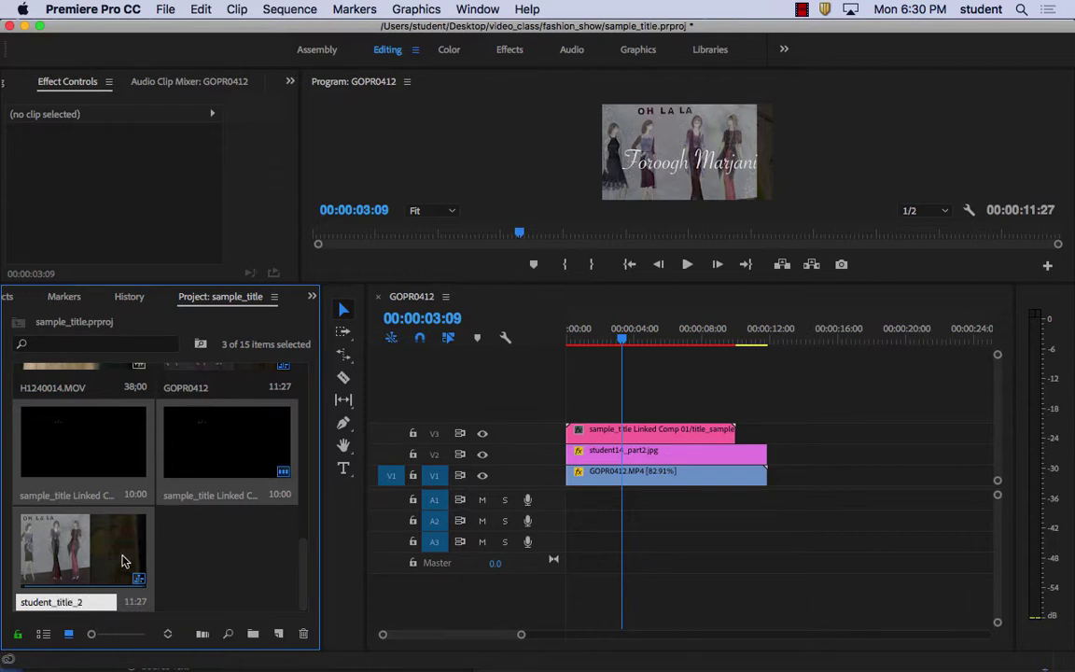
pyautogui.click(108, 557)
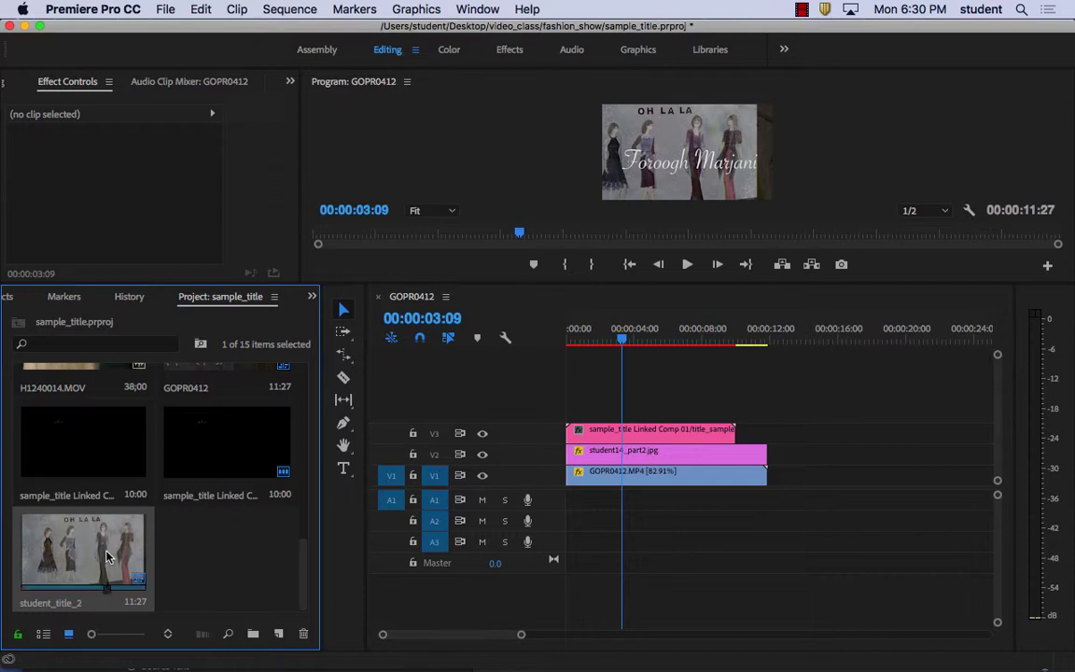
pyautogui.doubleClick(106, 557)
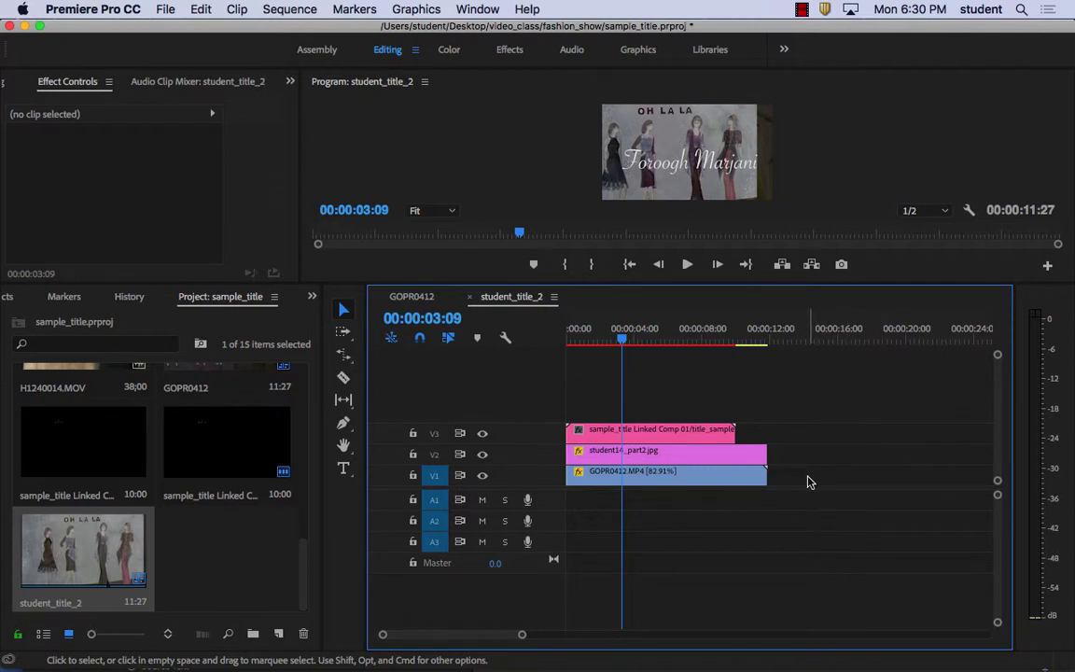
# Delete the three clips, drop H1240013.MOV onto V1, and keep the existing sequence settings
pyautogui.moveTo(806, 475); pyautogui.dragTo(627, 420)
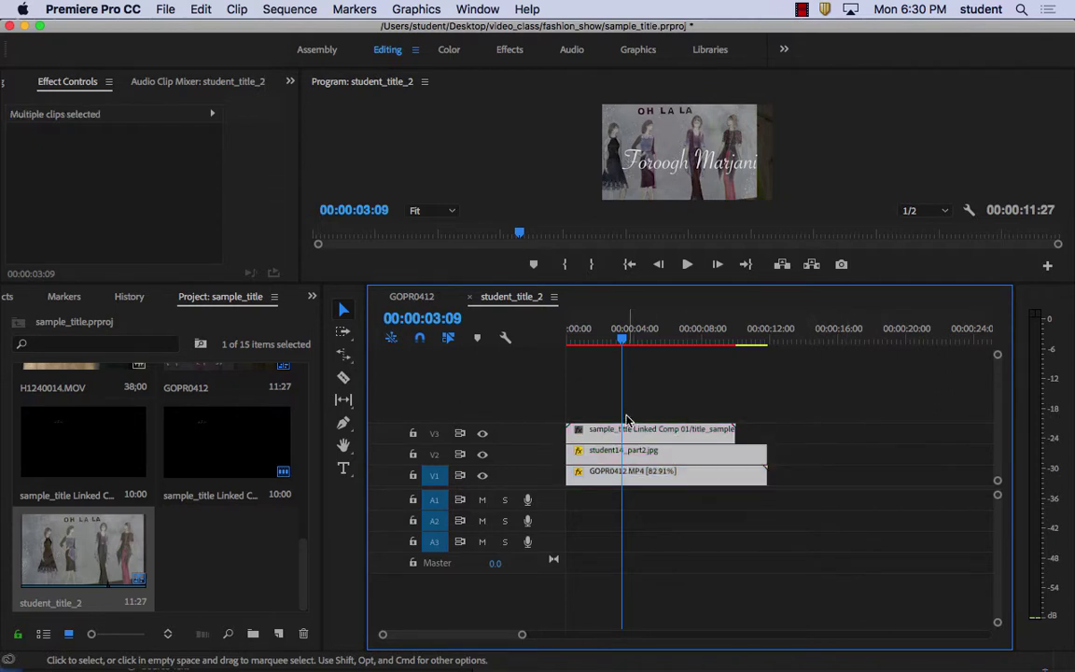
pyautogui.press('Delete')
pyautogui.moveTo(303, 576); pyautogui.dragTo(295, 465)
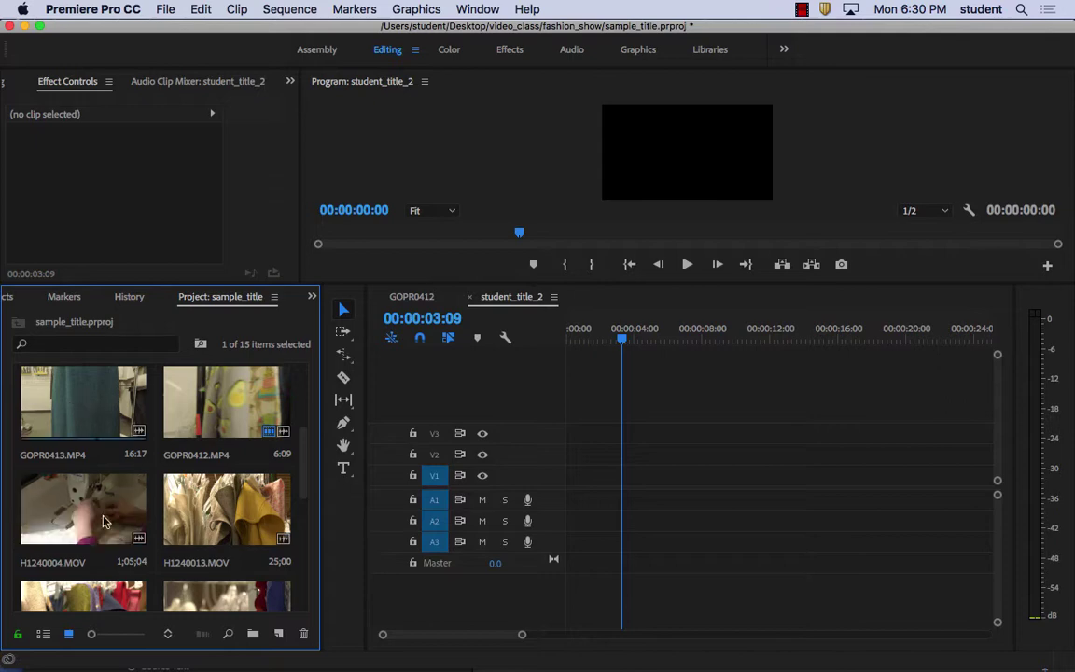
pyautogui.scroll(-2, 185, 532)
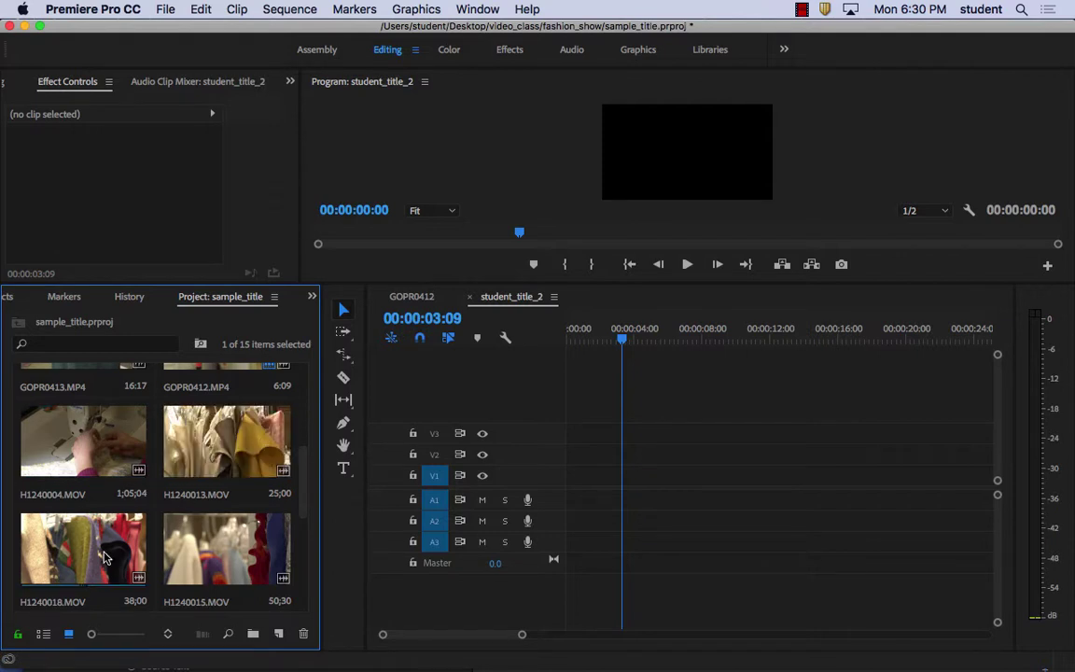
pyautogui.moveTo(212, 455); pyautogui.dragTo(565, 483)
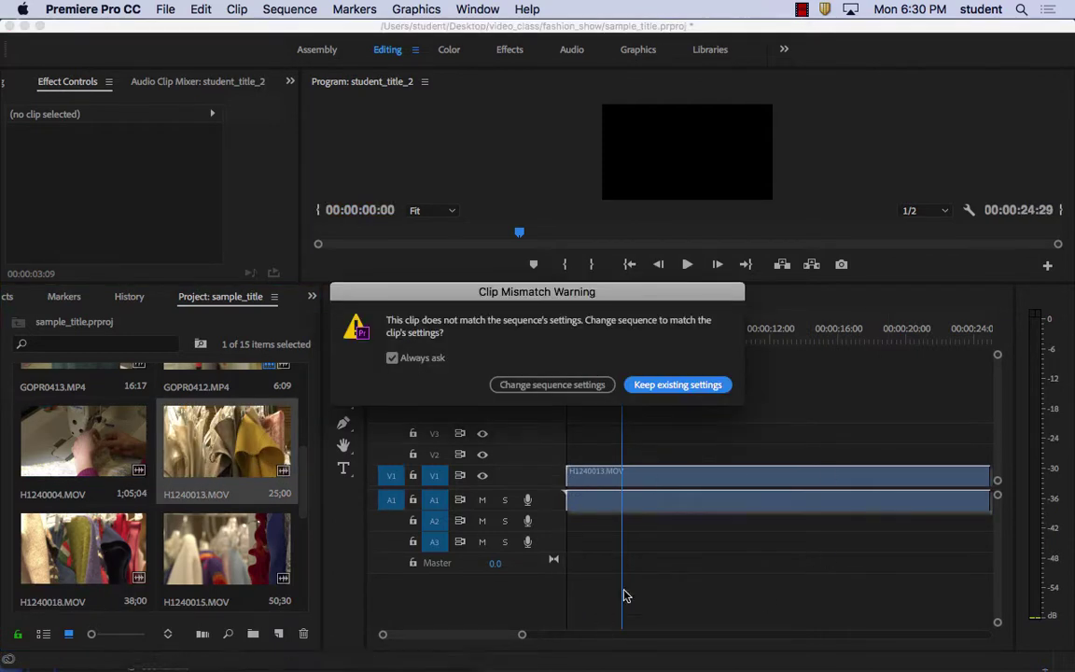
pyautogui.click(643, 383)
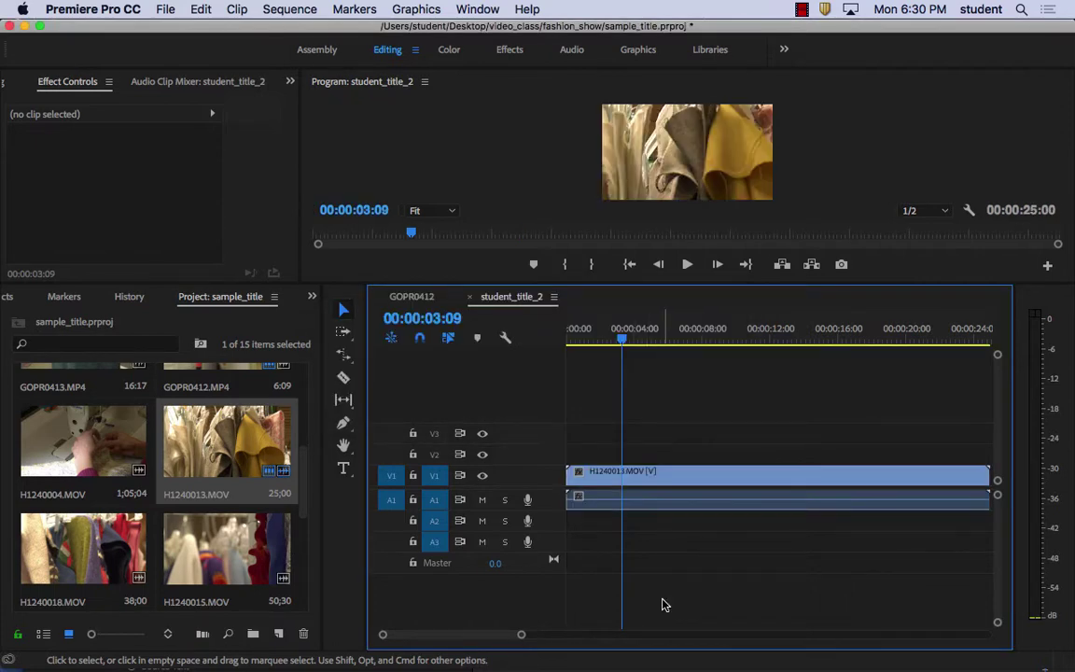
# Trim the end of H1240013.MOV shorter
pyautogui.moveTo(521, 635); pyautogui.dragTo(556, 635)
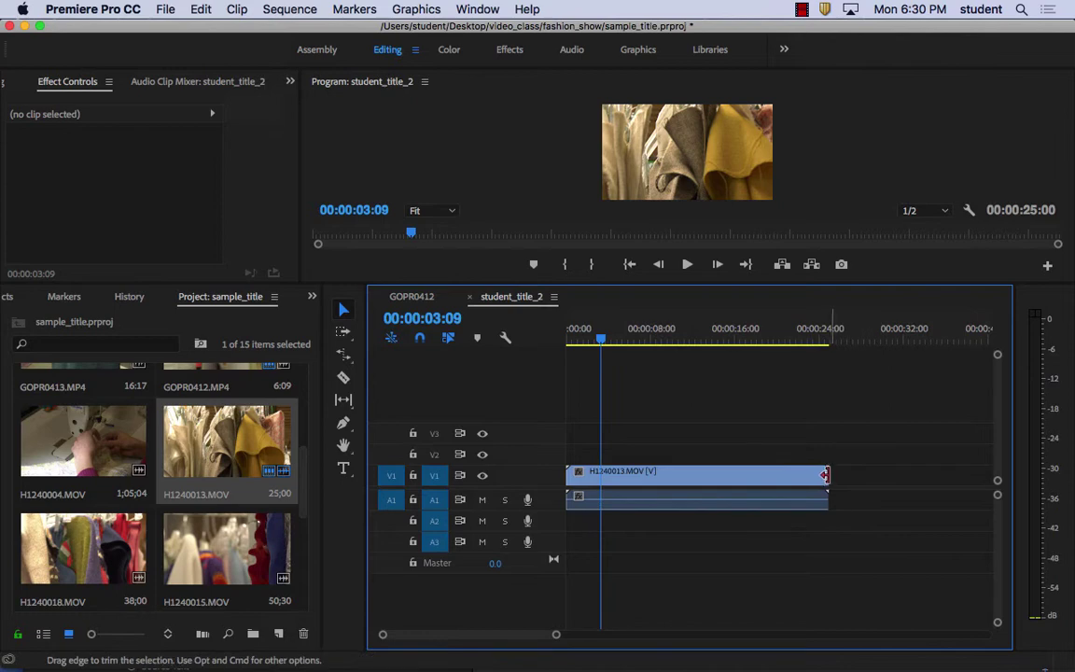
pyautogui.moveTo(825, 475); pyautogui.dragTo(692, 471)
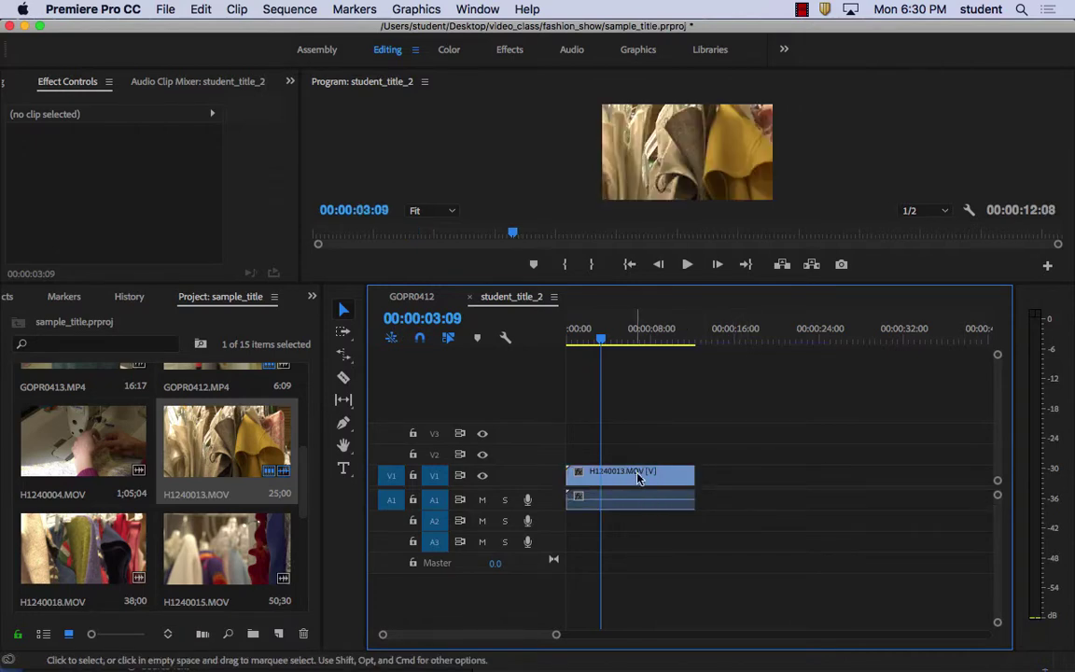
pyautogui.scroll(5, 297, 457)
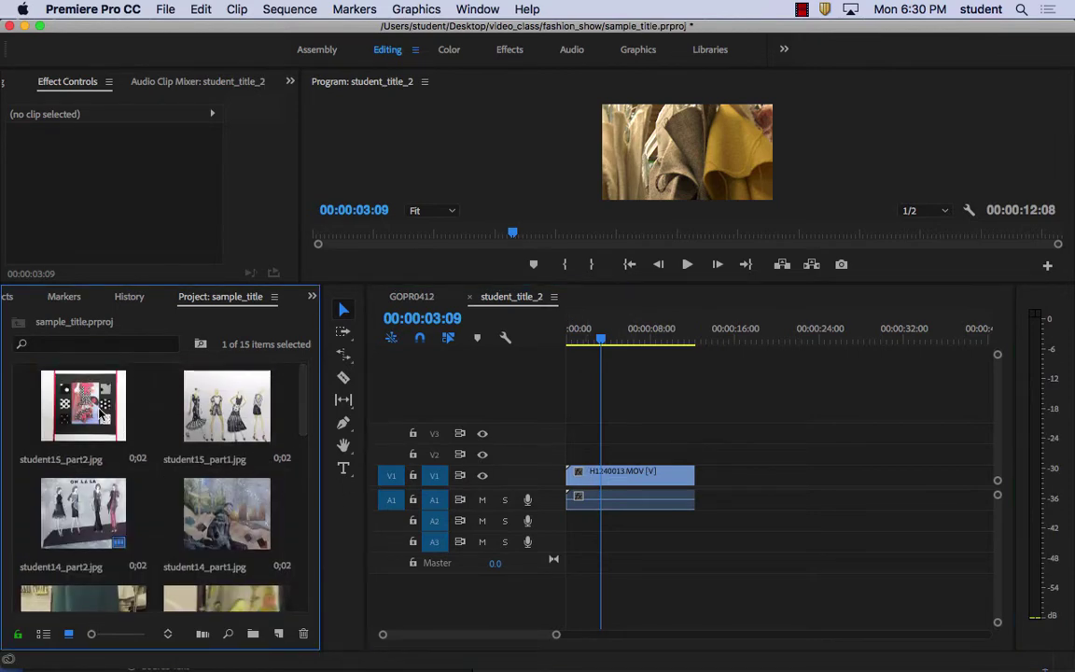
# Place student15_part1.jpg on V2 and extend it to match the video clip's length
pyautogui.click(84, 406)
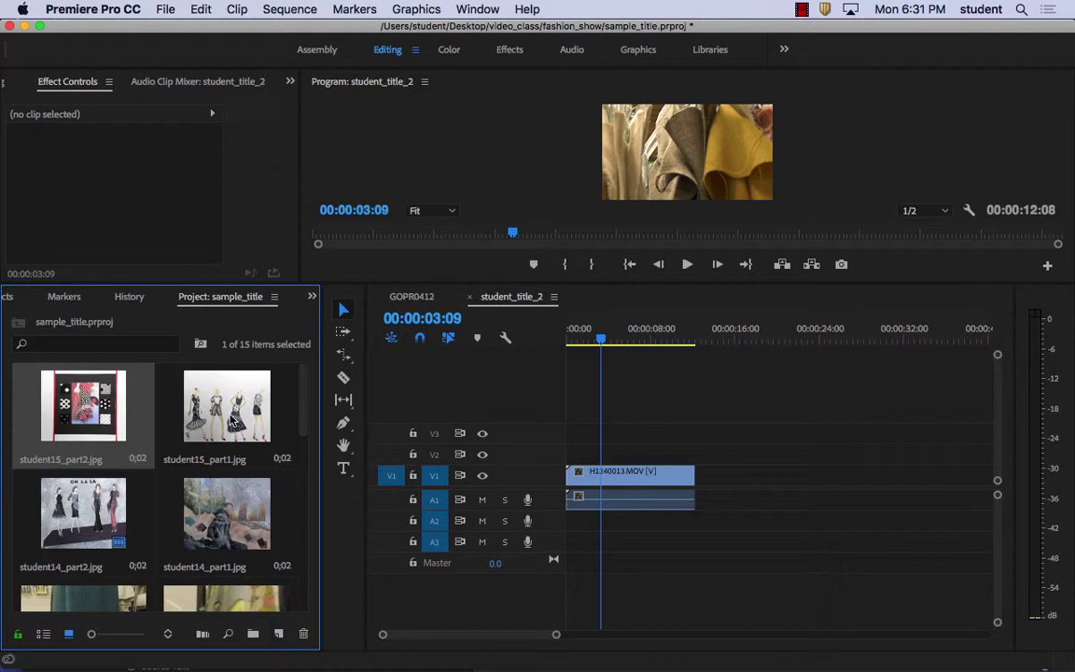
pyautogui.click(224, 423)
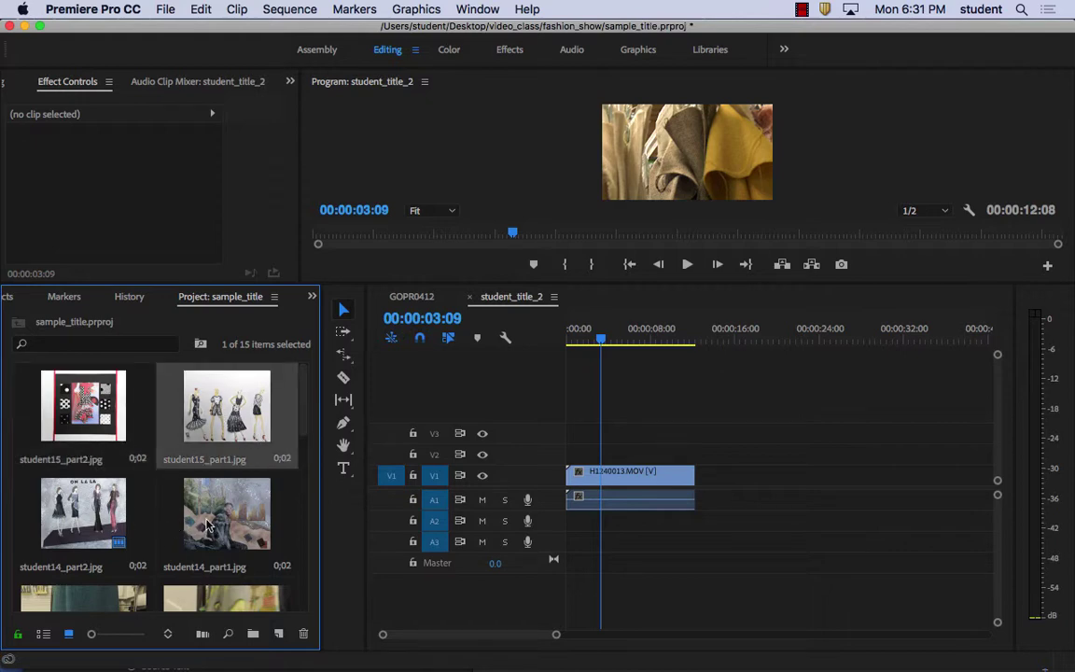
pyautogui.moveTo(196, 423); pyautogui.dragTo(699, 457)
pyautogui.moveTo(88, 418); pyautogui.dragTo(694, 431)
# Set the student15_part2.jpg clip on V3 to 59% opacity
pyautogui.click(651, 435)
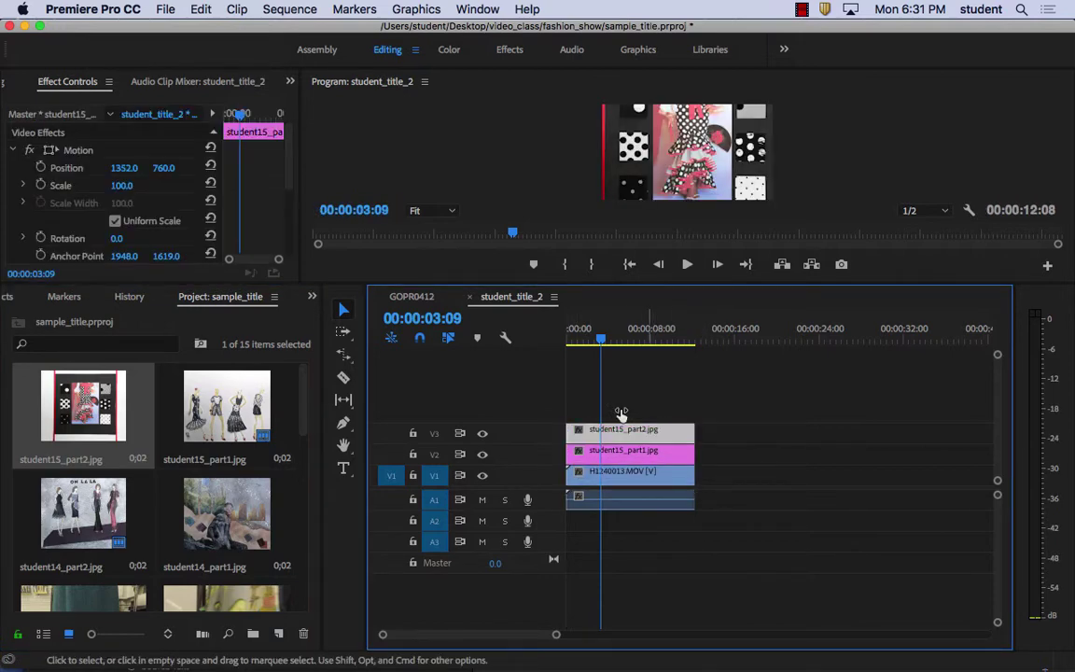
pyautogui.moveTo(295, 196); pyautogui.dragTo(298, 228)
pyautogui.moveTo(187, 196); pyautogui.dragTo(148, 196)
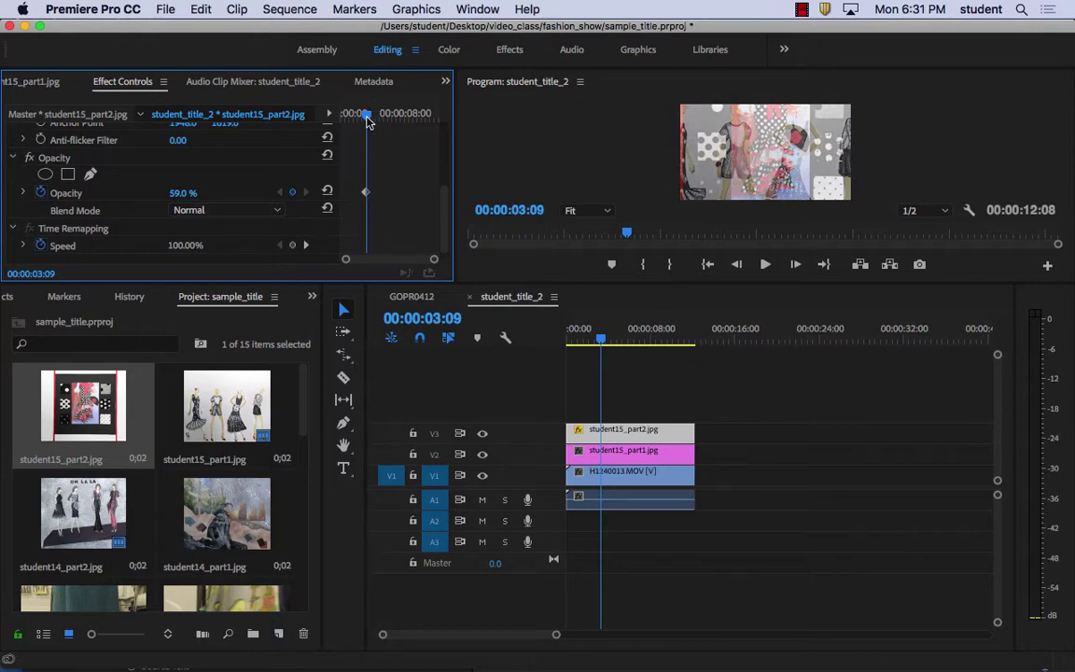
# At the sequence start, enable Position and Scale keyframes and move student15_part2.jpg higher in the frame
pyautogui.moveTo(367, 116); pyautogui.dragTo(320, 122)
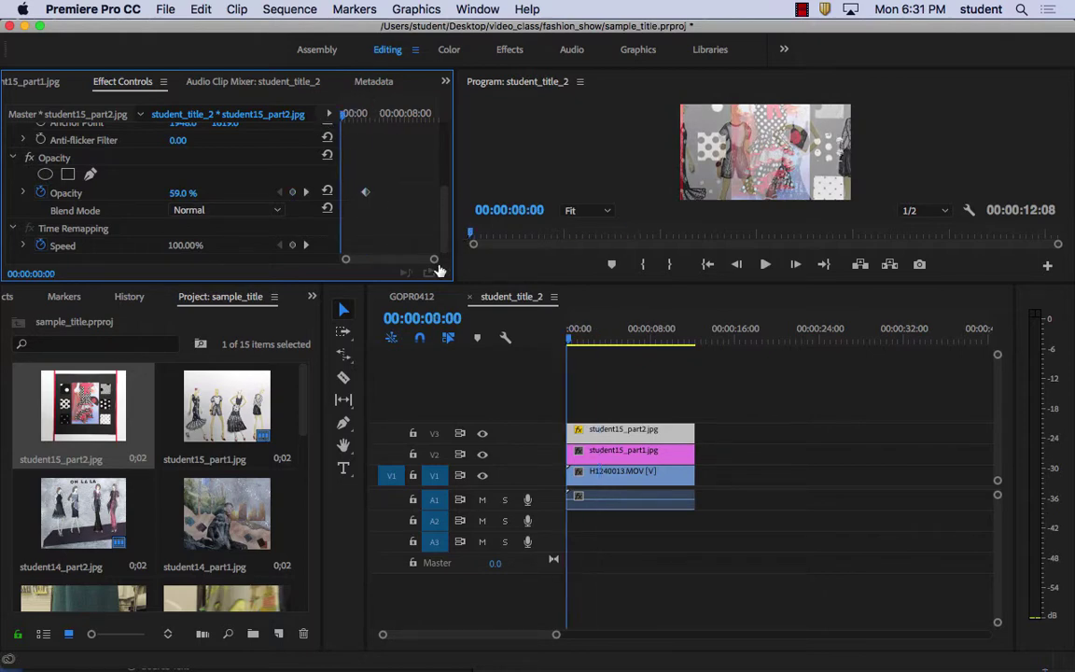
pyautogui.moveTo(446, 203); pyautogui.dragTo(392, 169)
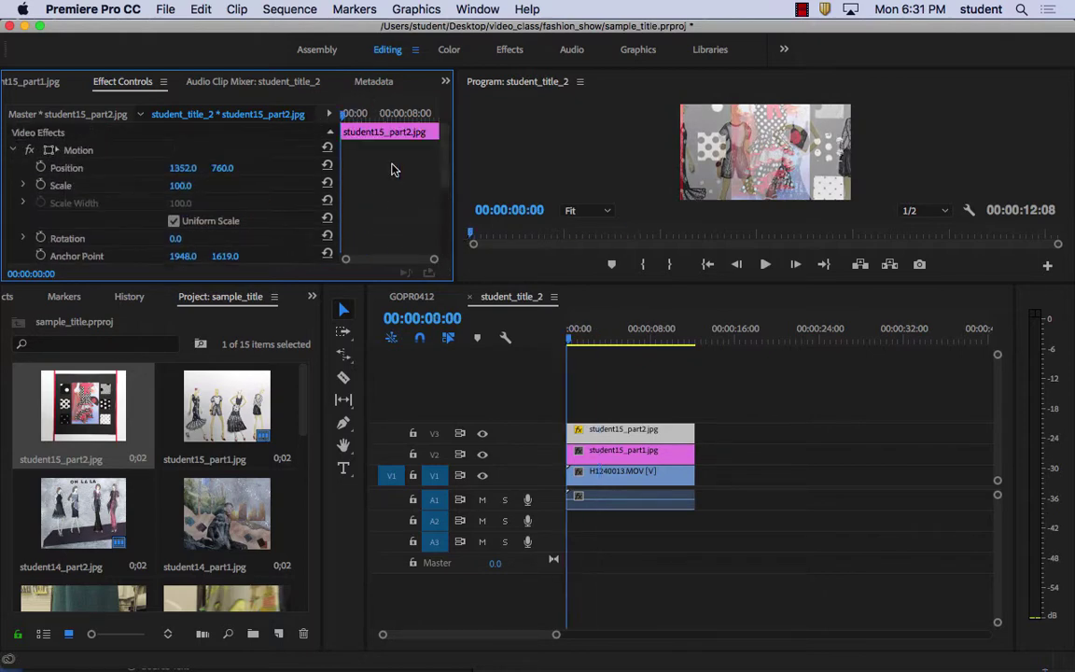
pyautogui.click(40, 168)
pyautogui.click(40, 185)
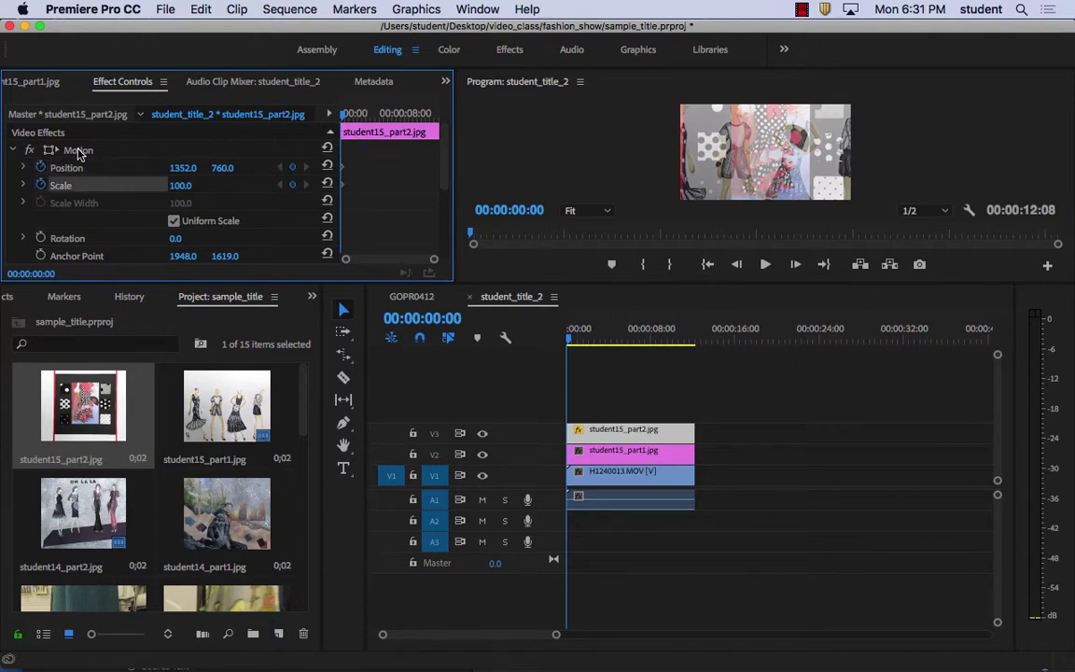
pyautogui.click(80, 153)
pyautogui.moveTo(717, 147); pyautogui.dragTo(715, 113)
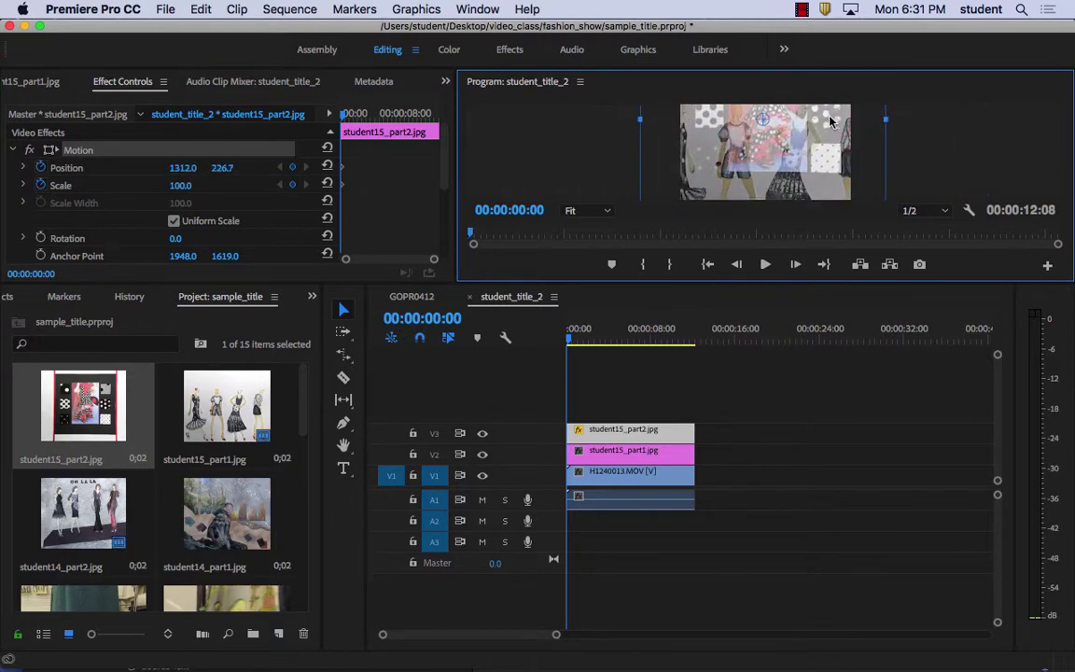
# Add Position and Scale keyframes at 6:01 and shrink the image to 51%
pyautogui.moveTo(345, 115); pyautogui.dragTo(390, 114)
pyautogui.click(293, 185)
pyautogui.click(293, 167)
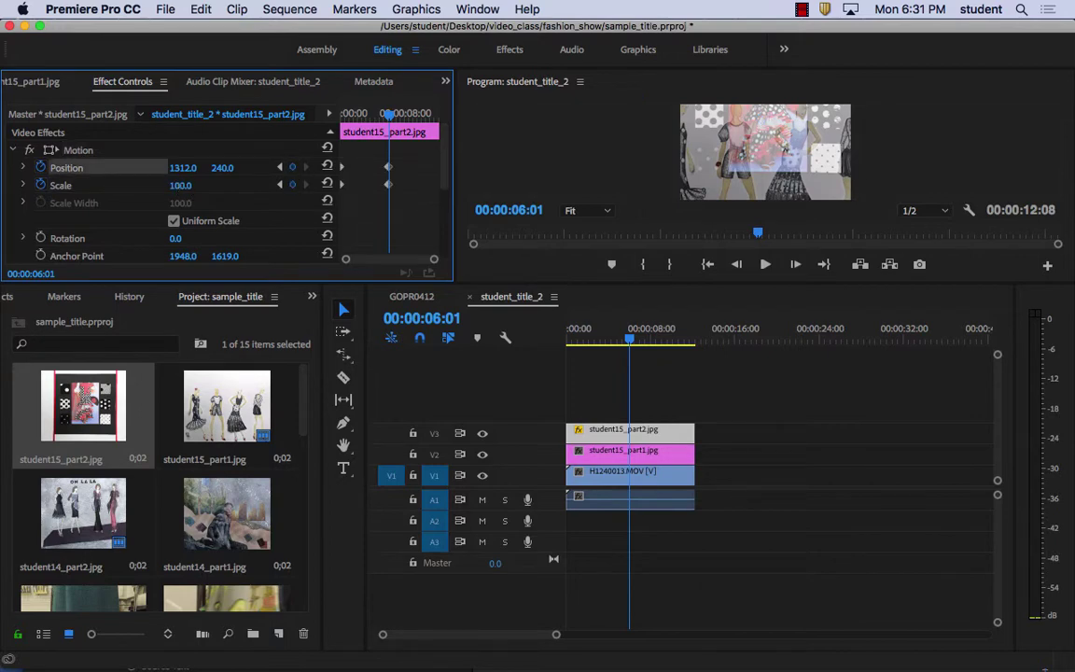
pyautogui.moveTo(177, 185); pyautogui.dragTo(130, 185)
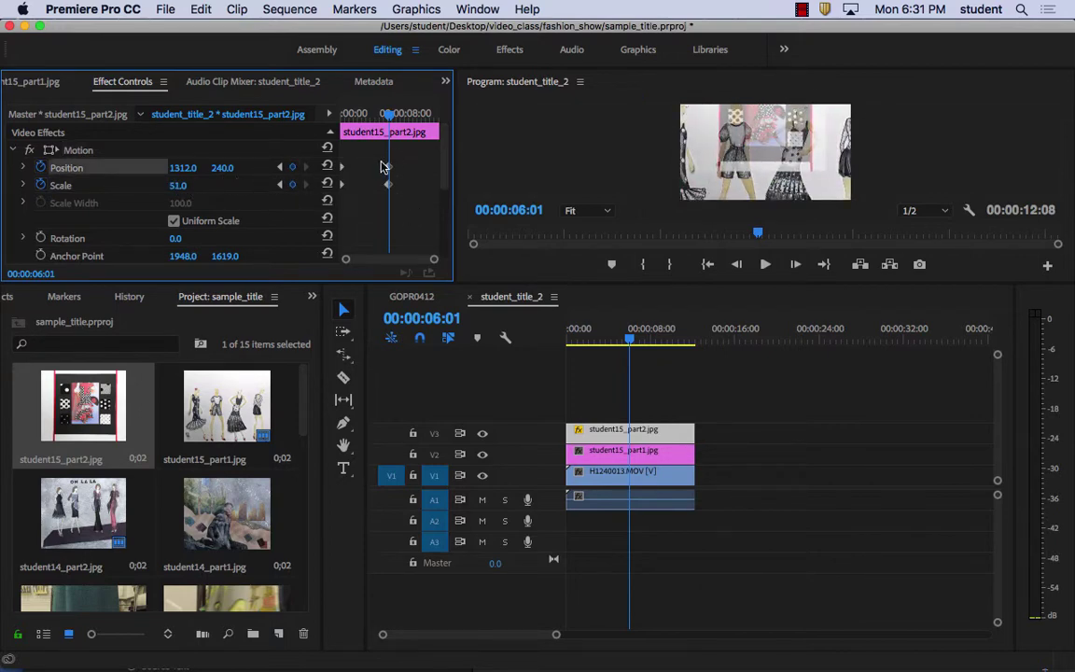
# Keyframe opacity at 77% at 6:01, fading to 0% at 8:28
pyautogui.moveTo(444, 177); pyautogui.dragTo(442, 238)
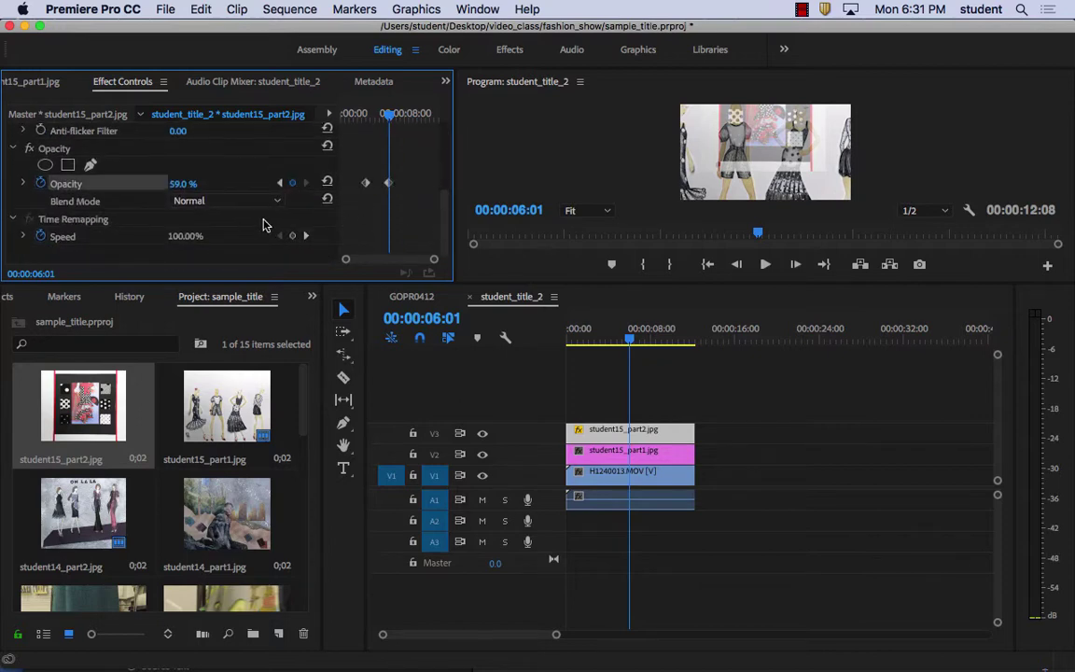
pyautogui.moveTo(183, 184)
pyautogui.mouseDown()
pyautogui.moveTo(140, 184)
pyautogui.moveTo(203, 184)
pyautogui.mouseUp()
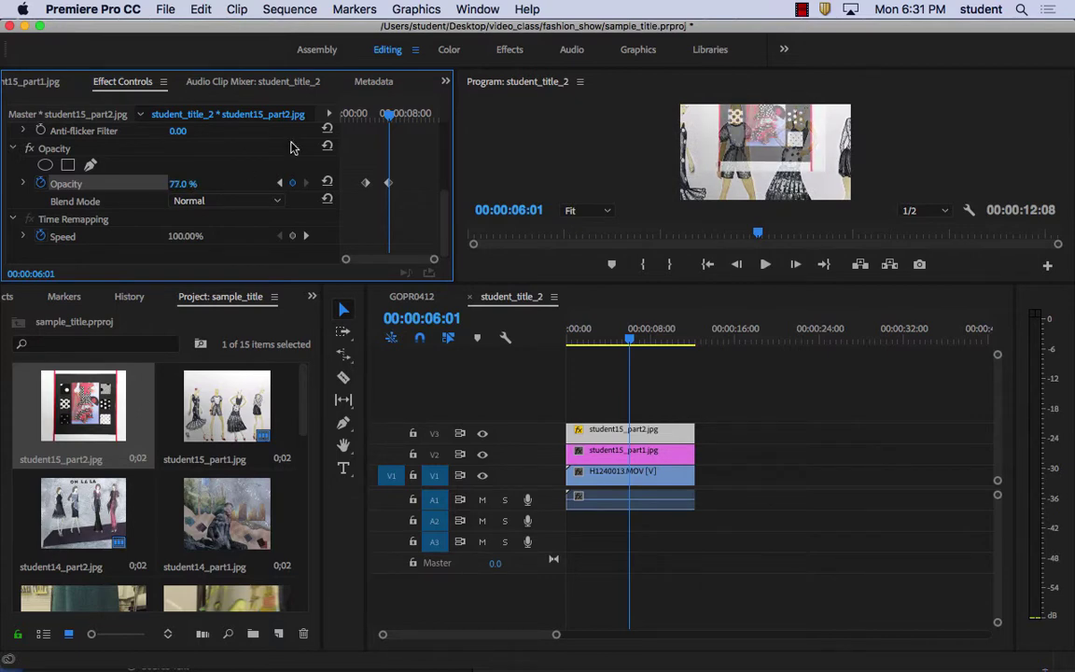
pyautogui.moveTo(402, 113); pyautogui.dragTo(411, 113)
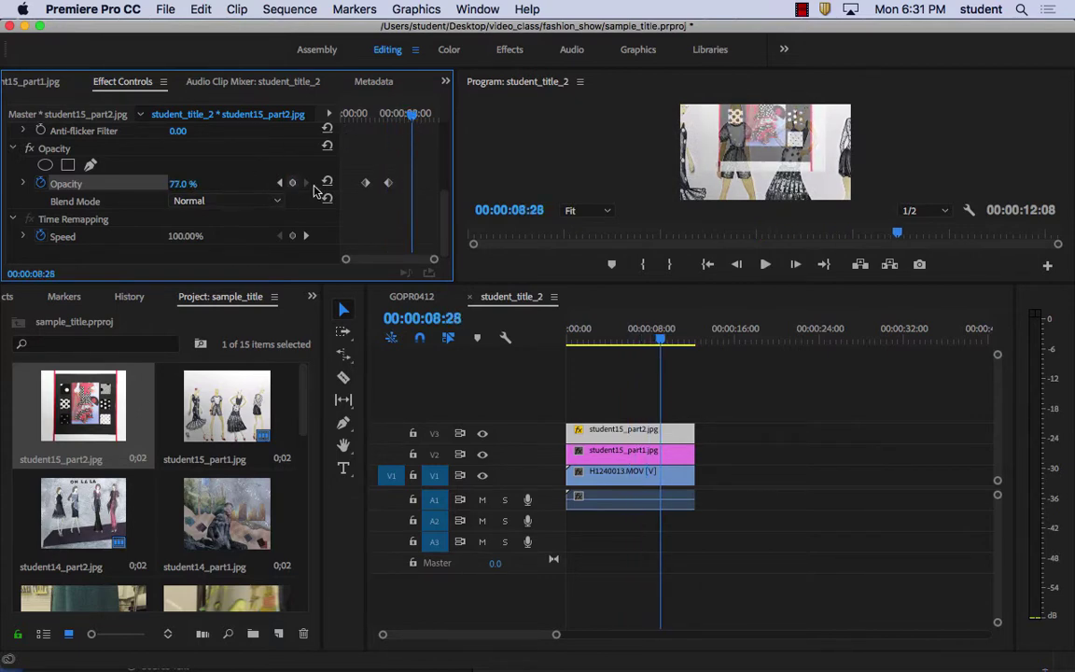
pyautogui.moveTo(184, 183); pyautogui.dragTo(110, 184)
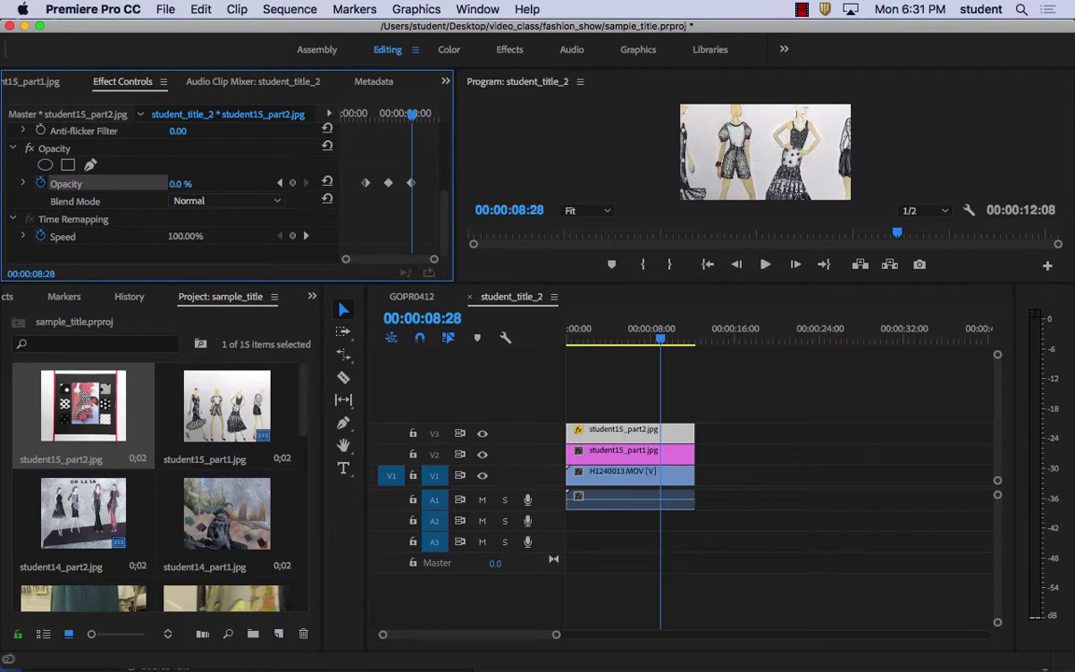
pyautogui.click(597, 451)
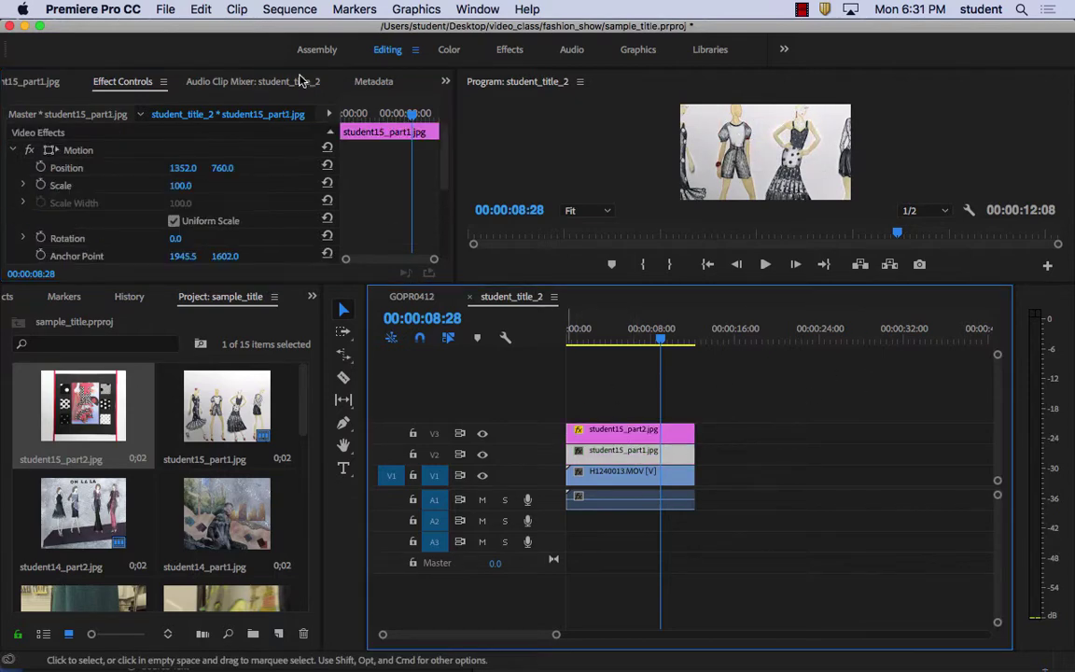
# Scale student15_part1.jpg to 84% and set its blend mode to Overlay
pyautogui.moveTo(171, 190)
pyautogui.mouseDown()
pyautogui.moveTo(131, 190)
pyautogui.moveTo(156, 191)
pyautogui.mouseUp()
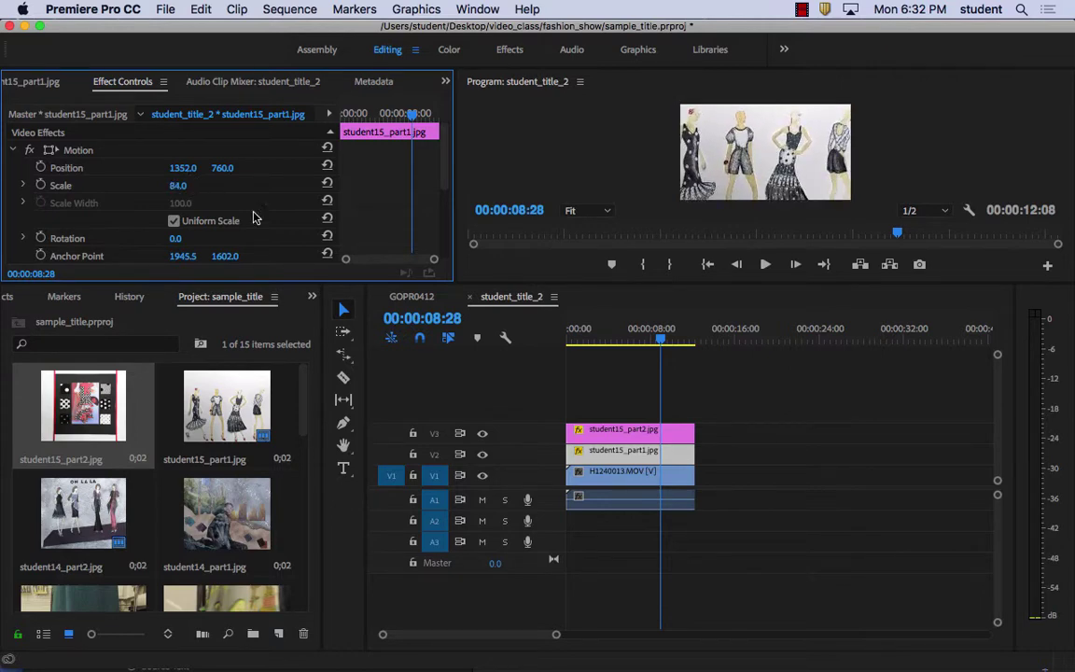
pyautogui.moveTo(448, 176); pyautogui.dragTo(331, 224)
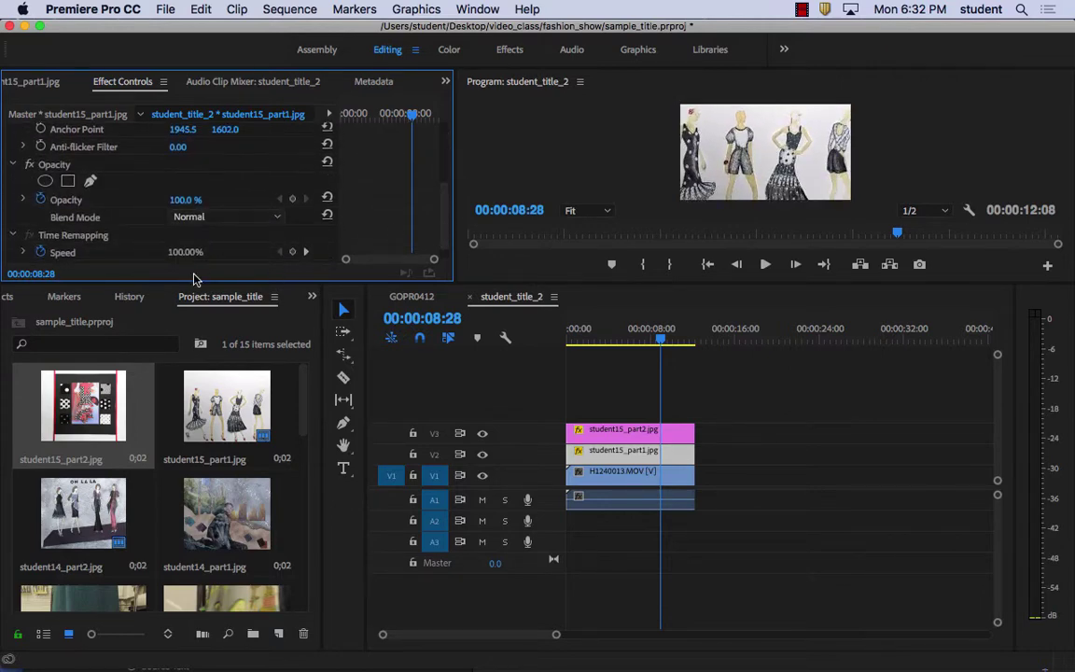
pyautogui.click(231, 219)
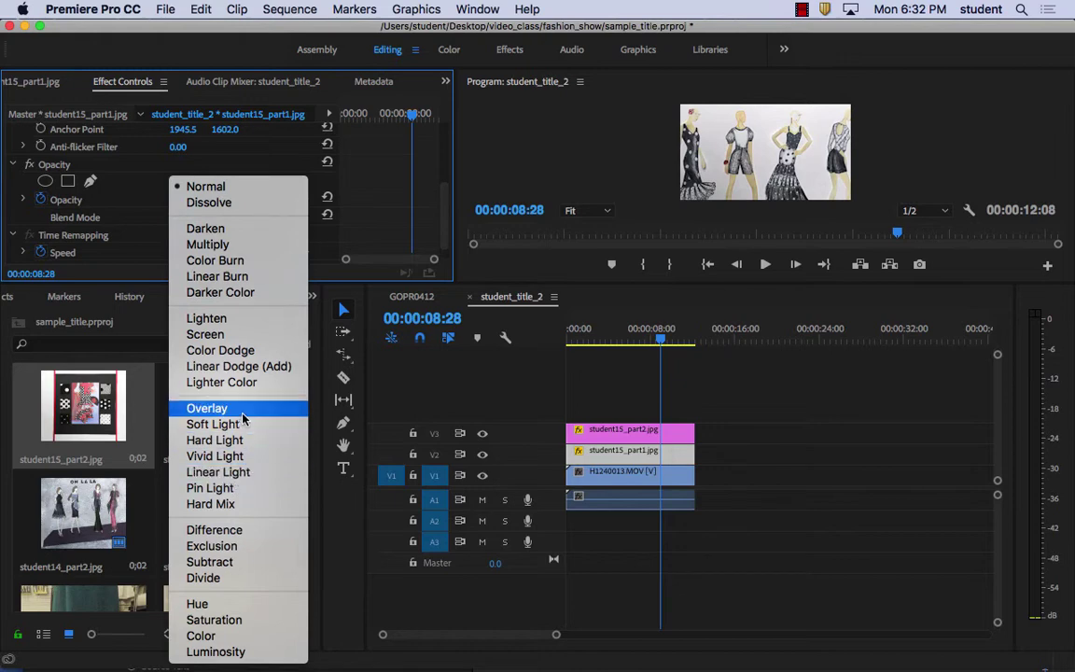
pyautogui.click(241, 415)
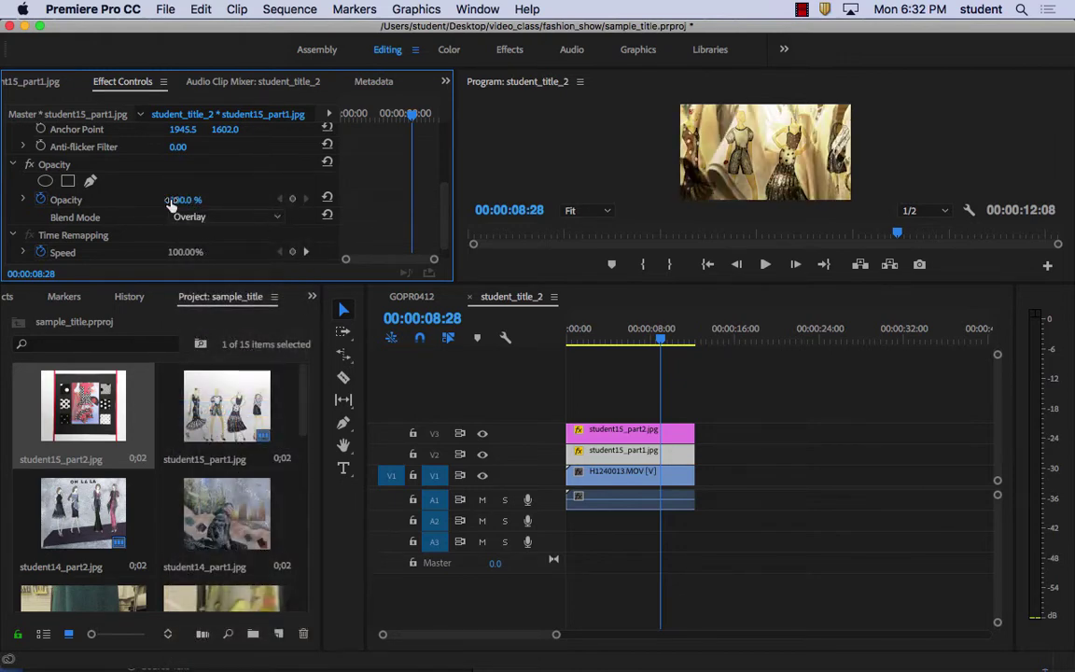
# Keyframe Position and Scale at 8:28 and 2:27, enlarging the image to 168% at 2:27
pyautogui.scroll(4, 437, 213)
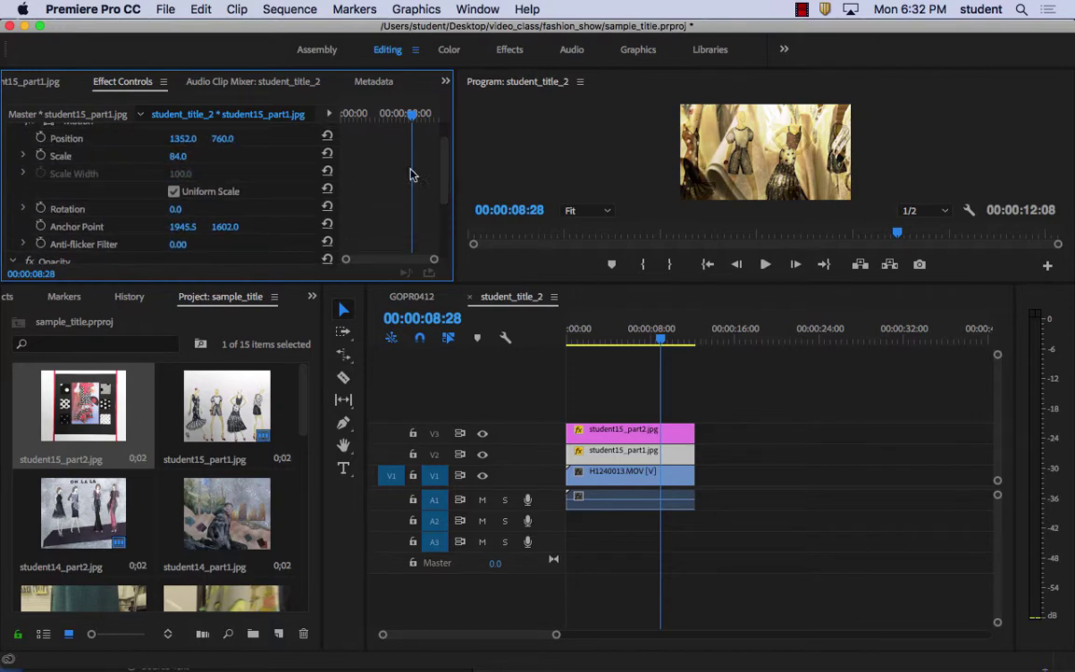
pyautogui.scroll(2, 438, 168)
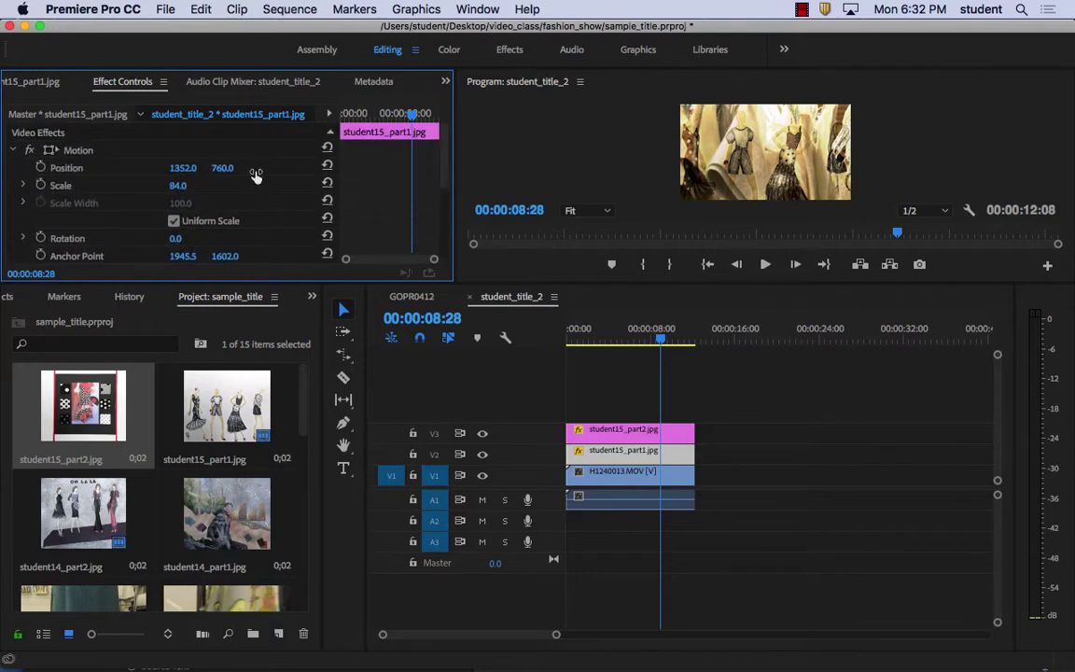
pyautogui.click(40, 167)
pyautogui.click(40, 185)
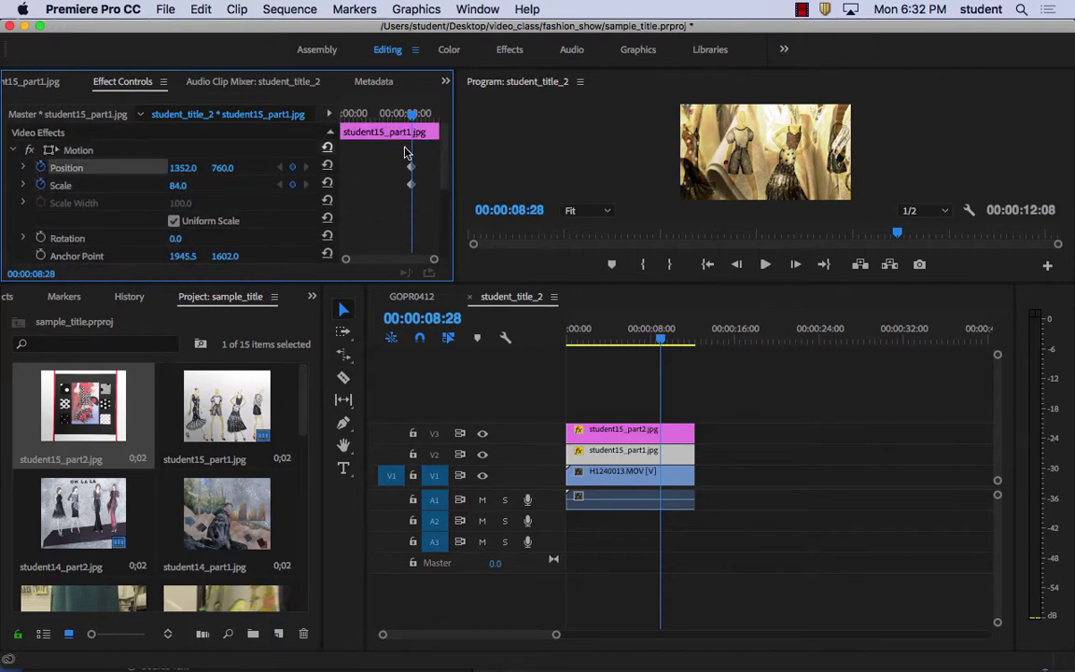
pyautogui.click(387, 115)
pyautogui.moveTo(385, 121); pyautogui.dragTo(363, 116)
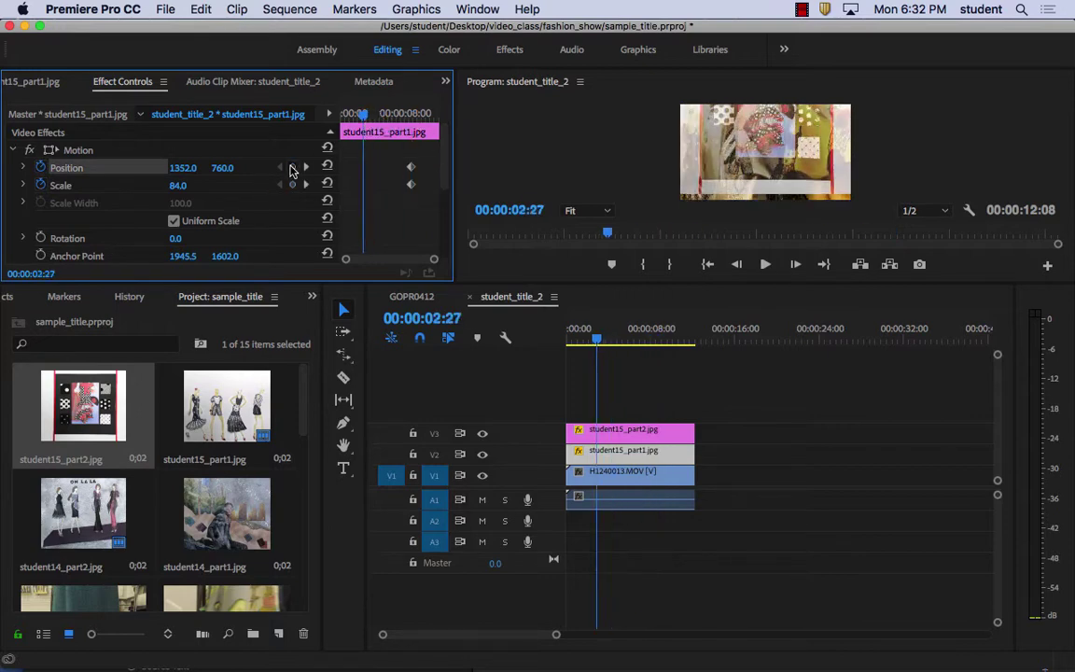
pyautogui.click(292, 167)
pyautogui.click(292, 185)
pyautogui.moveTo(179, 189); pyautogui.dragTo(248, 152)
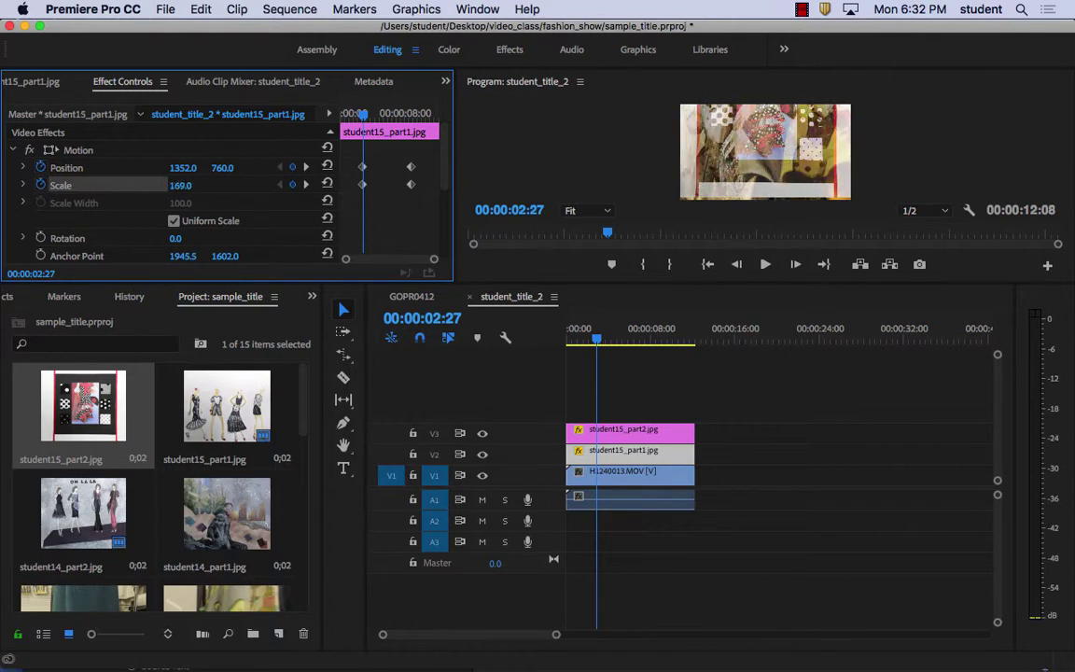
# At the clip start, keyframe Position with the image pushed right to X 2336
pyautogui.moveTo(362, 116); pyautogui.dragTo(307, 136)
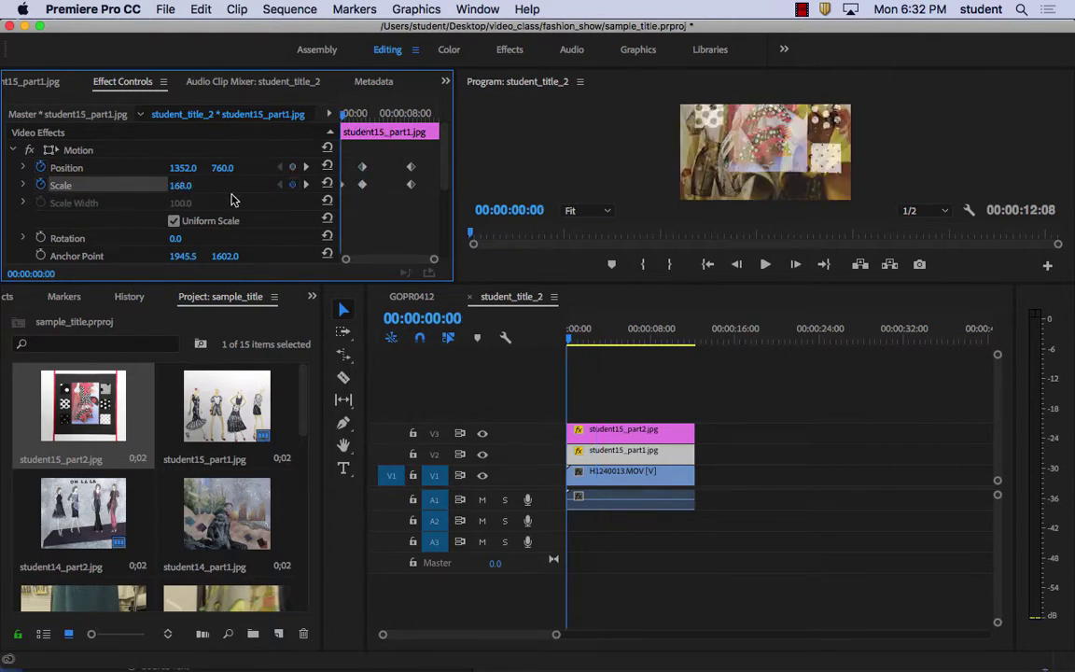
pyautogui.click(293, 168)
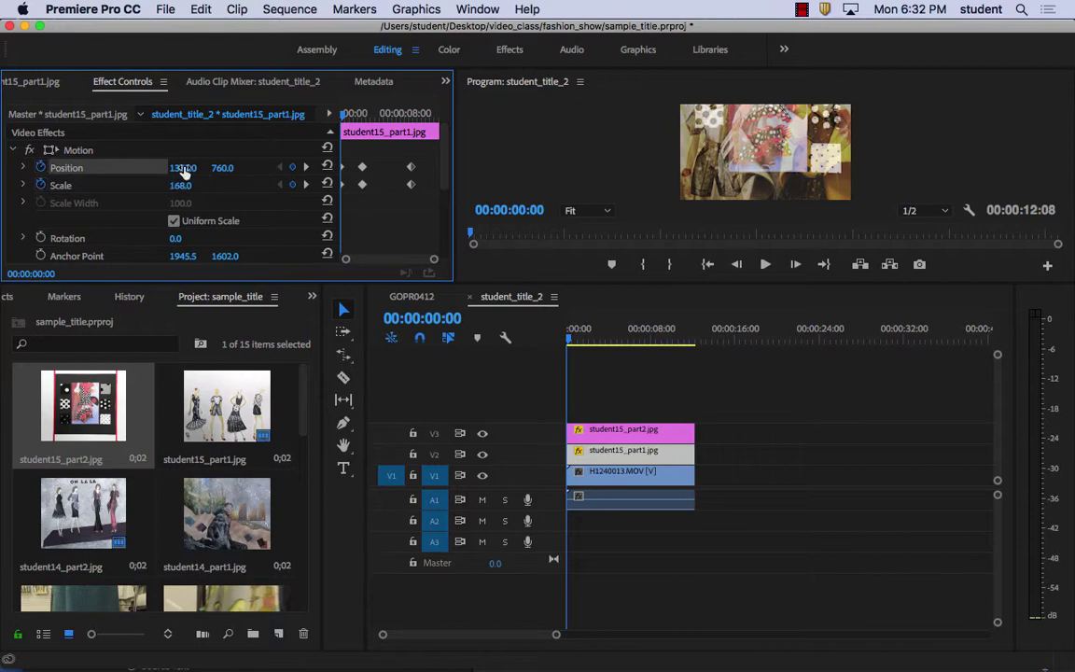
pyautogui.moveTo(183, 170); pyautogui.dragTo(591, 170)
pyautogui.moveTo(184, 168); pyautogui.dragTo(317, 168)
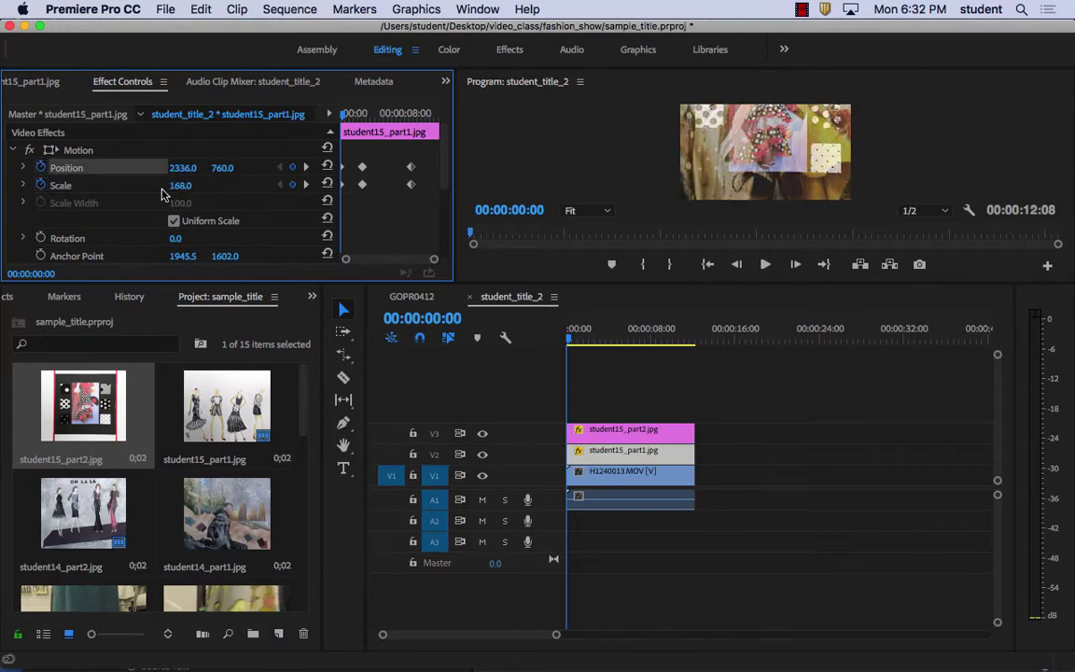
# Step through the later keyframes around 8:22, then play back the slide-and-shrink animation to preview it
pyautogui.click(305, 184)
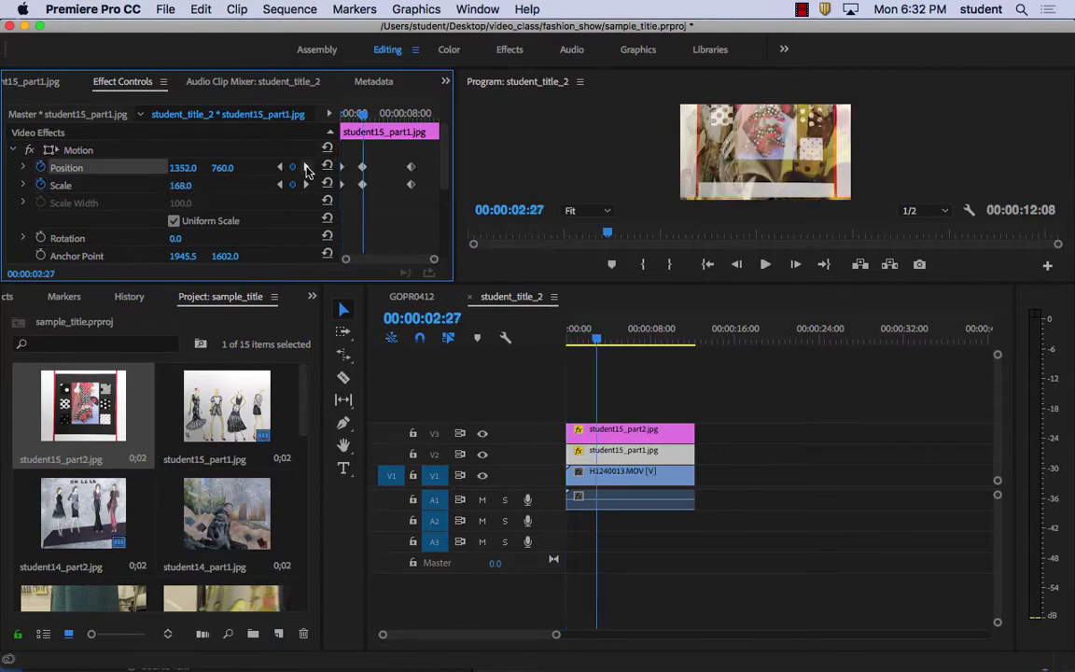
pyautogui.click(412, 117)
pyautogui.moveTo(413, 116); pyautogui.dragTo(414, 117)
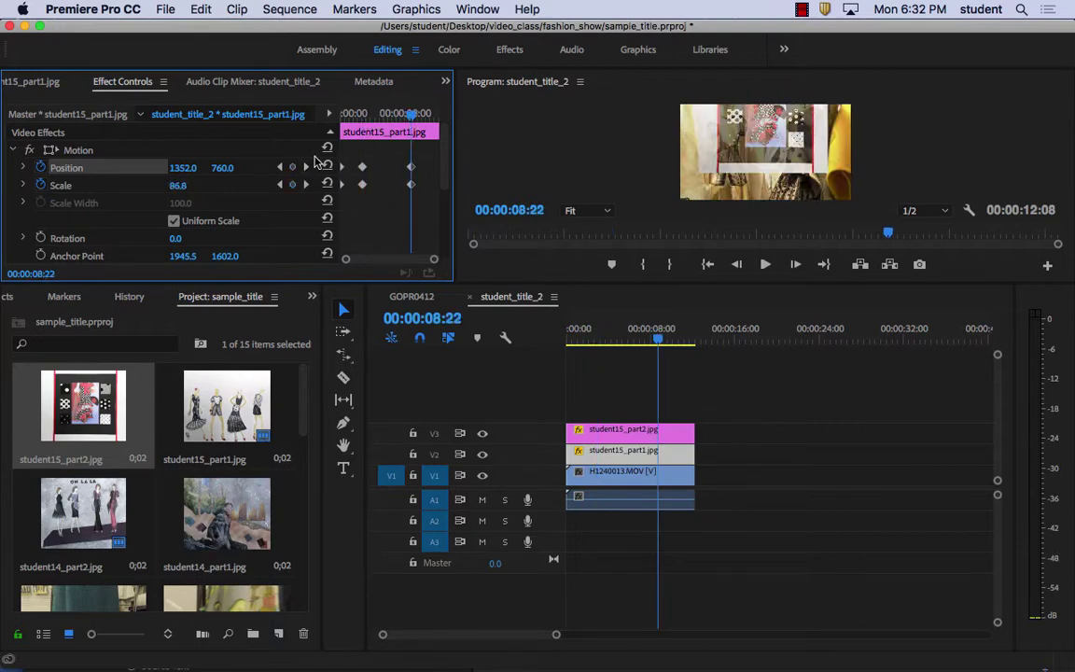
pyautogui.moveTo(186, 186); pyautogui.dragTo(162, 187)
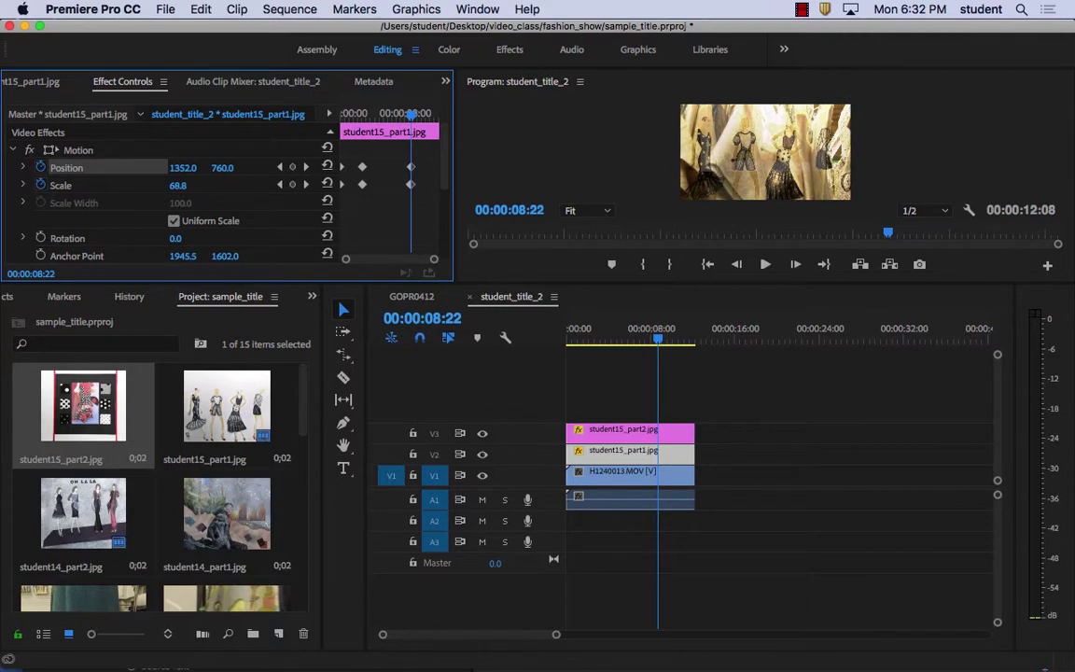
pyautogui.moveTo(657, 341)
pyautogui.mouseDown()
pyautogui.moveTo(695, 341)
pyautogui.moveTo(614, 339)
pyautogui.moveTo(692, 339)
pyautogui.moveTo(644, 344)
pyautogui.mouseUp()
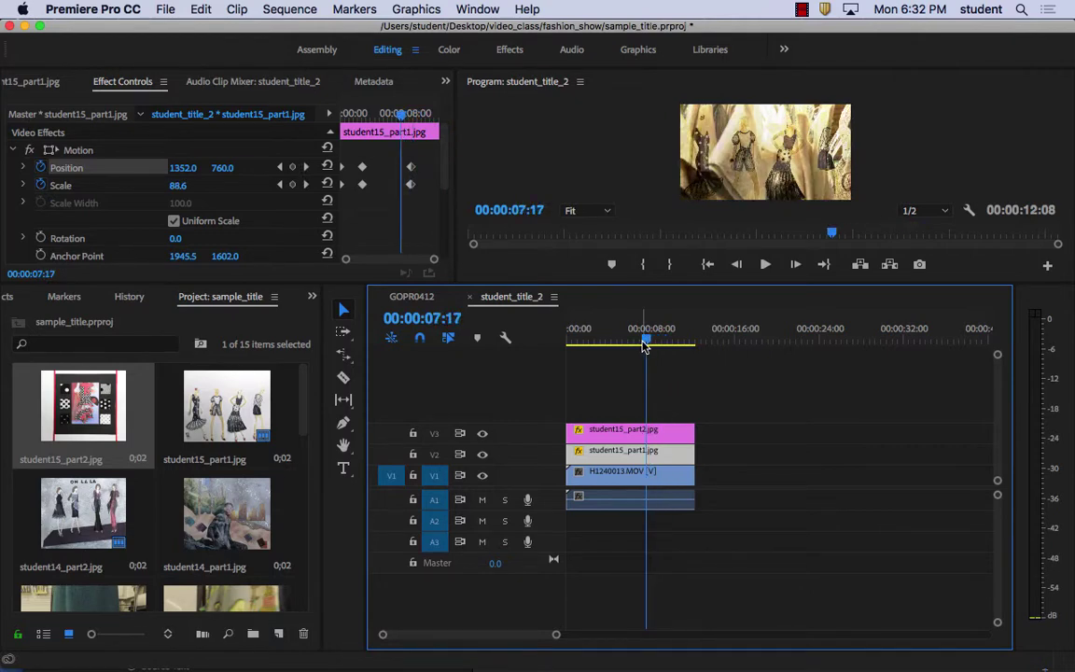
pyautogui.press('space')
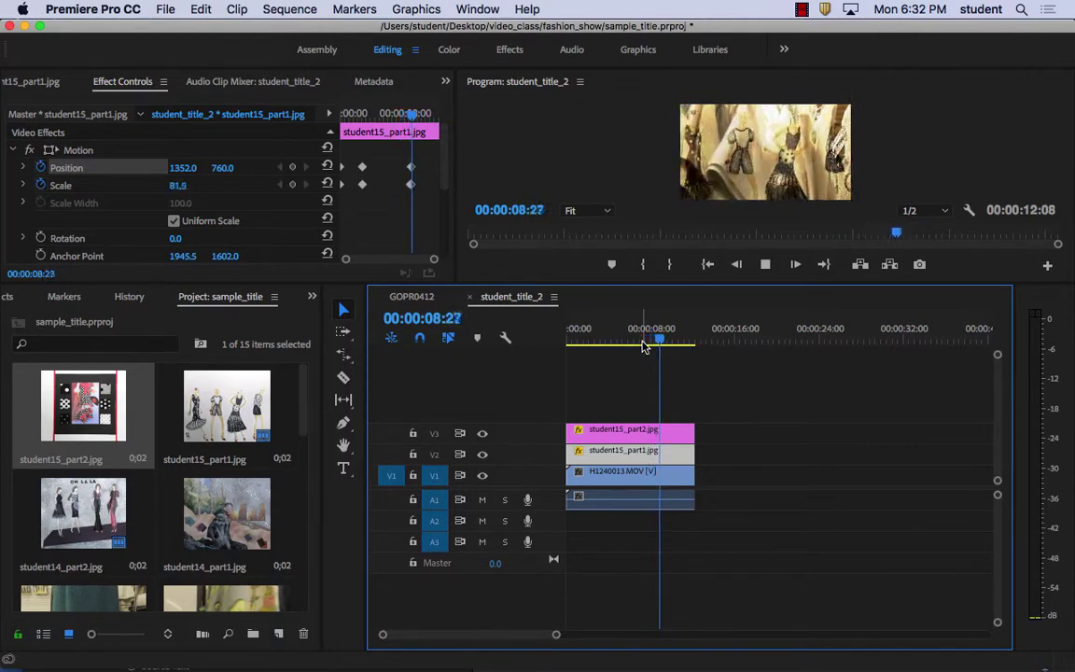
pyautogui.press('space')
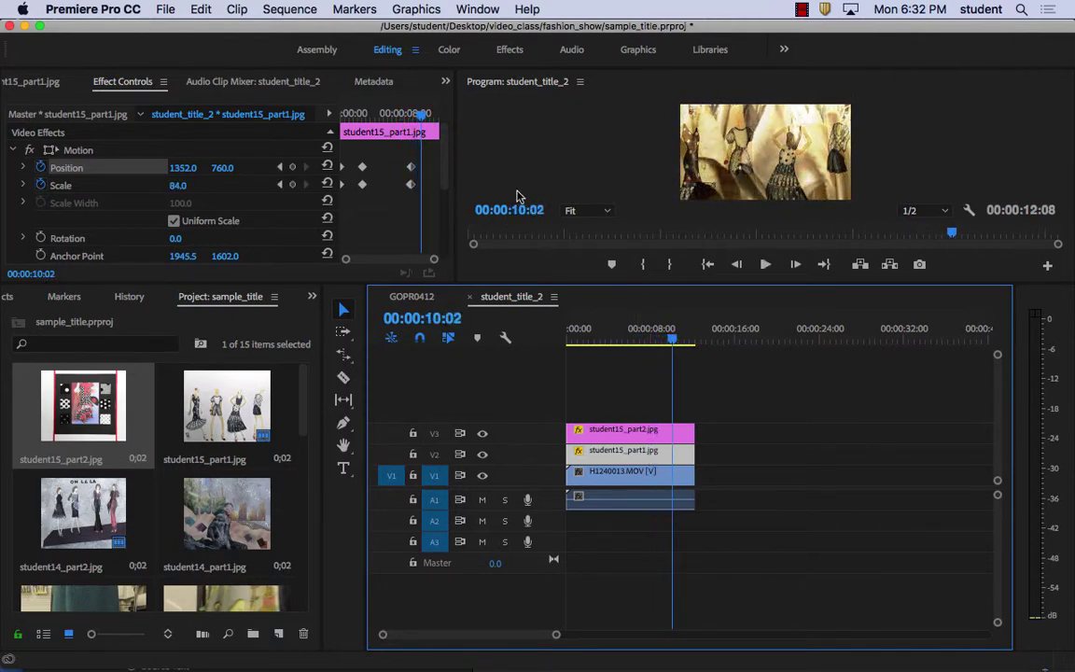
pyautogui.moveTo(428, 116); pyautogui.dragTo(409, 119)
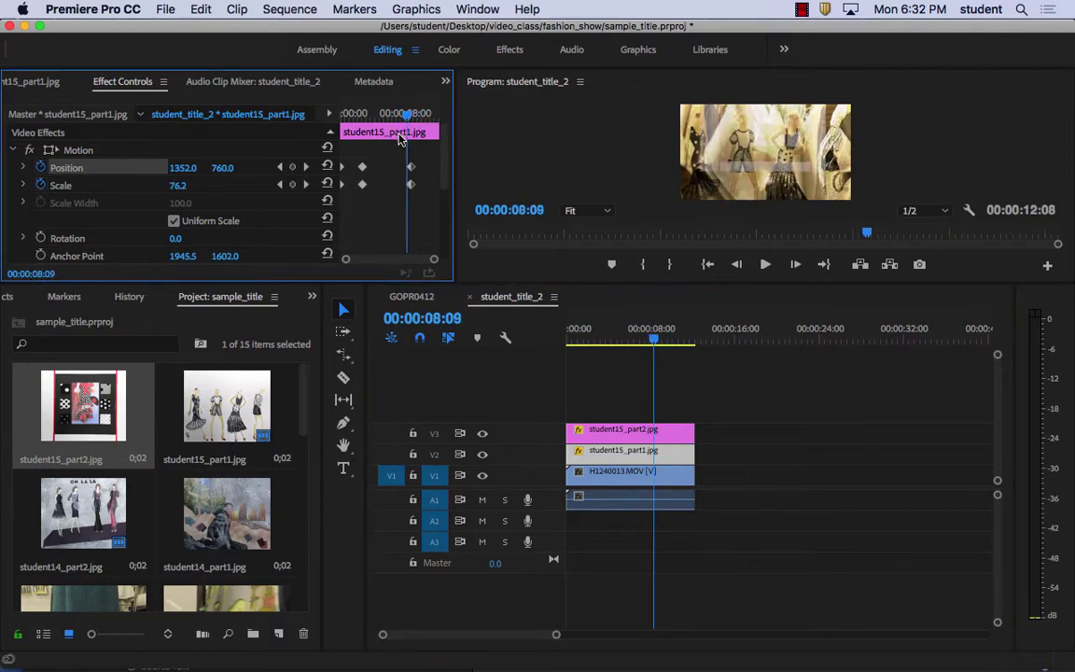
pyautogui.moveTo(411, 116); pyautogui.dragTo(399, 118)
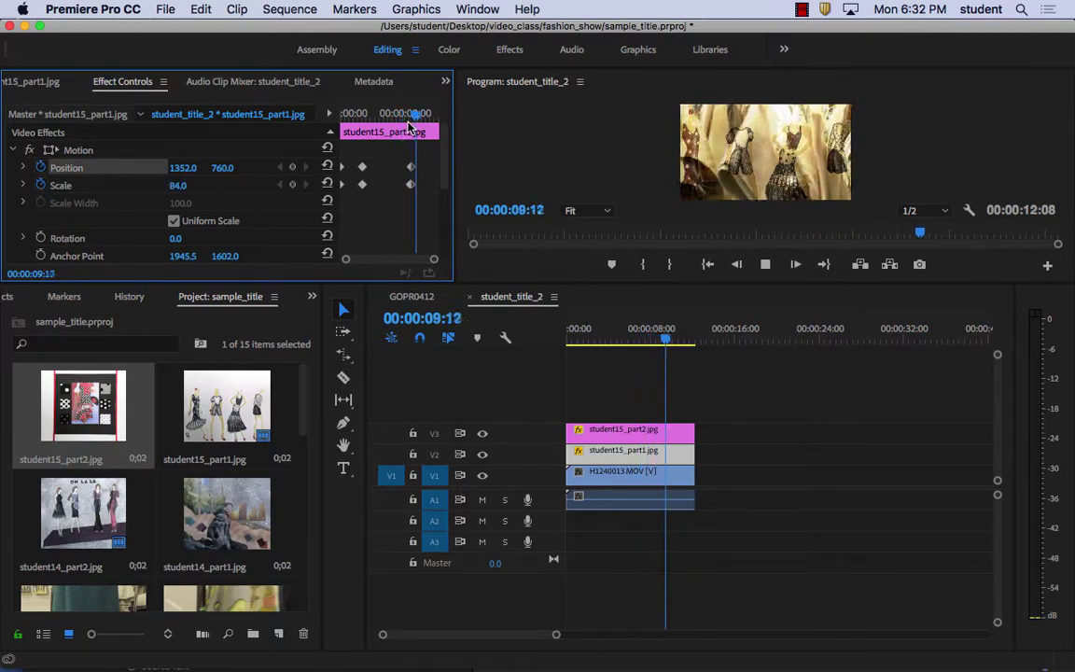
pyautogui.press('space')
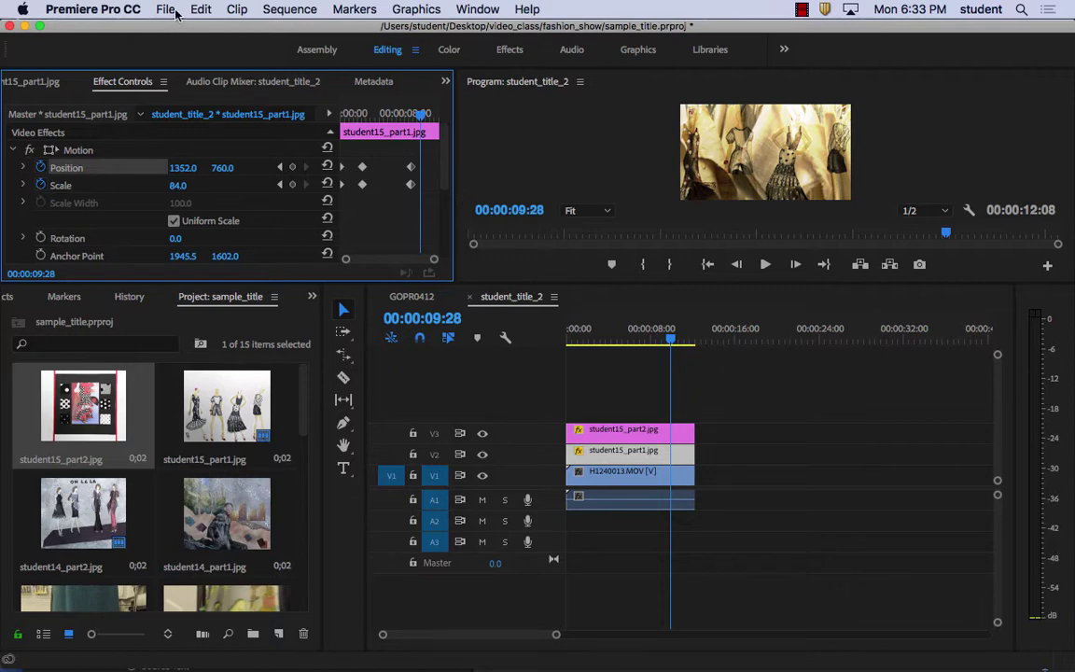
# Through Adobe Dynamic Link, request a New After Effects Composition and accept 2704×1520 at 29.97 fps
pyautogui.click(199, 9)
pyautogui.moveTo(171, 8)
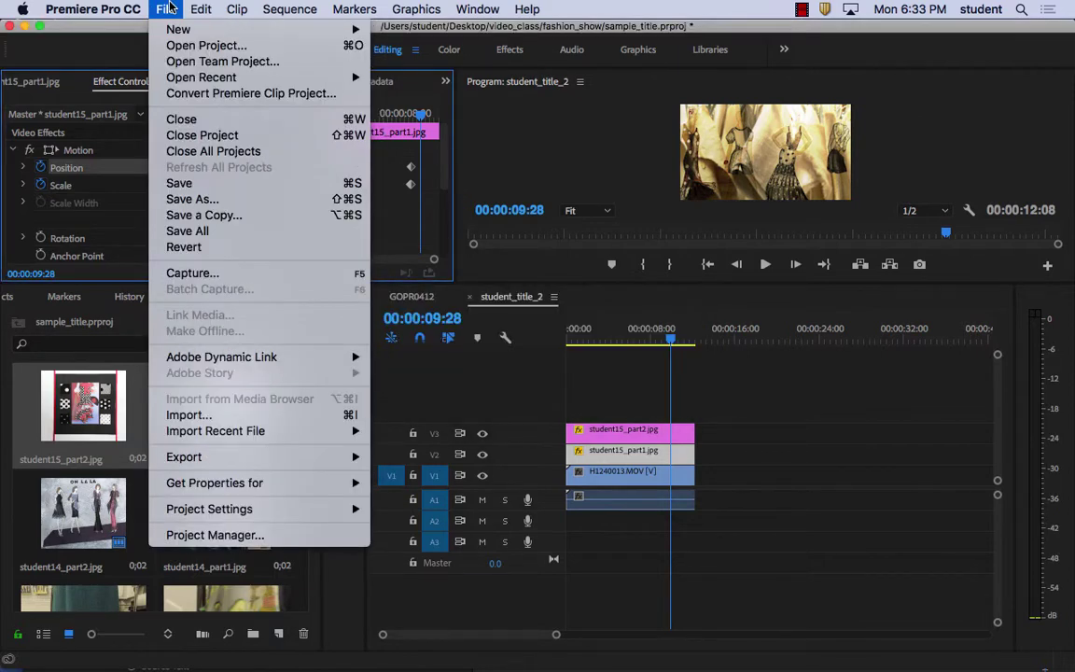
pyautogui.moveTo(266, 363)
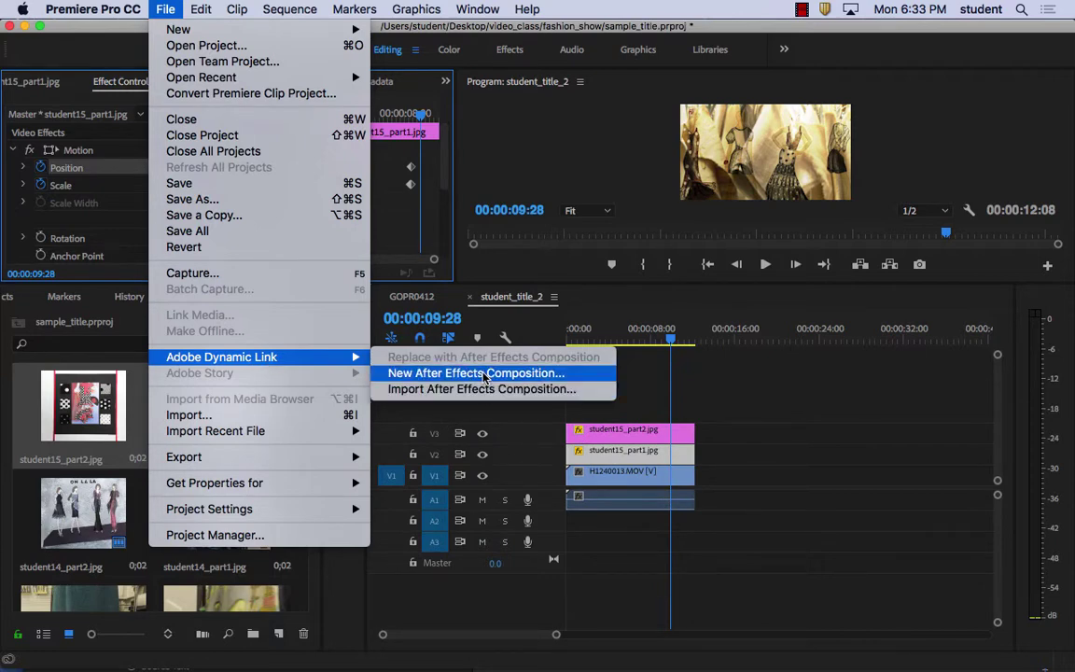
pyautogui.click(485, 374)
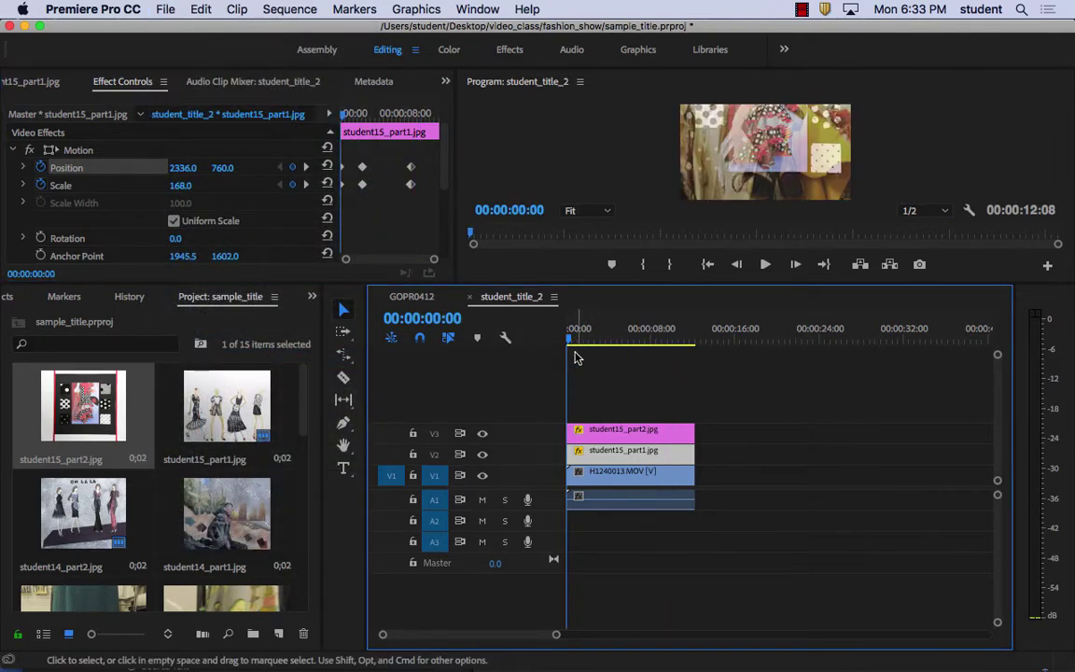
pyautogui.click(165, 9)
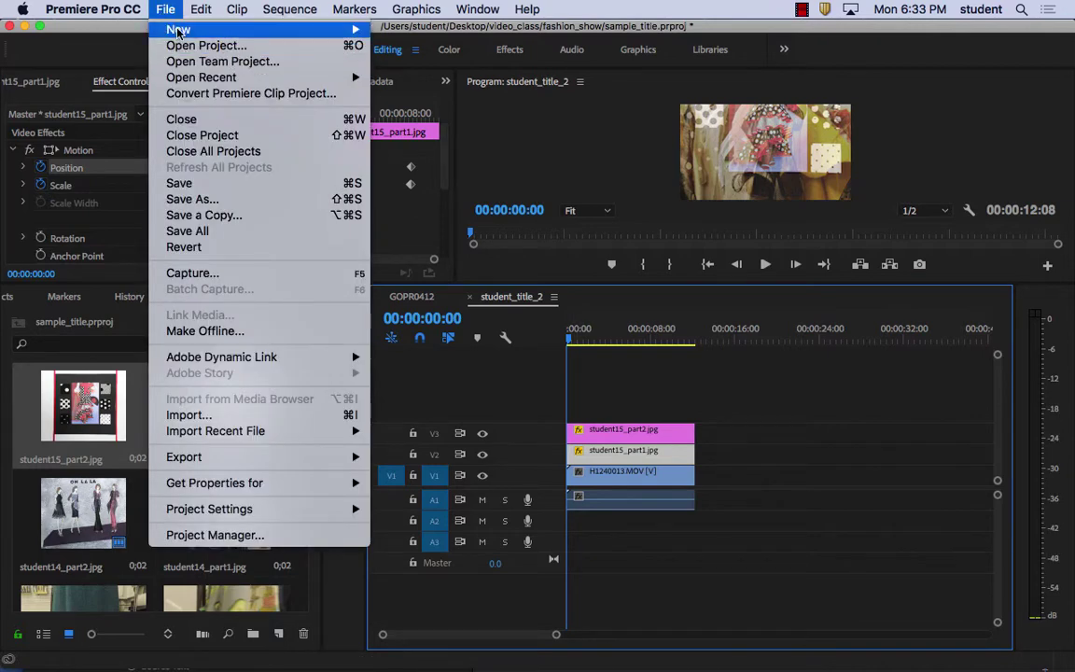
pyautogui.moveTo(177, 31)
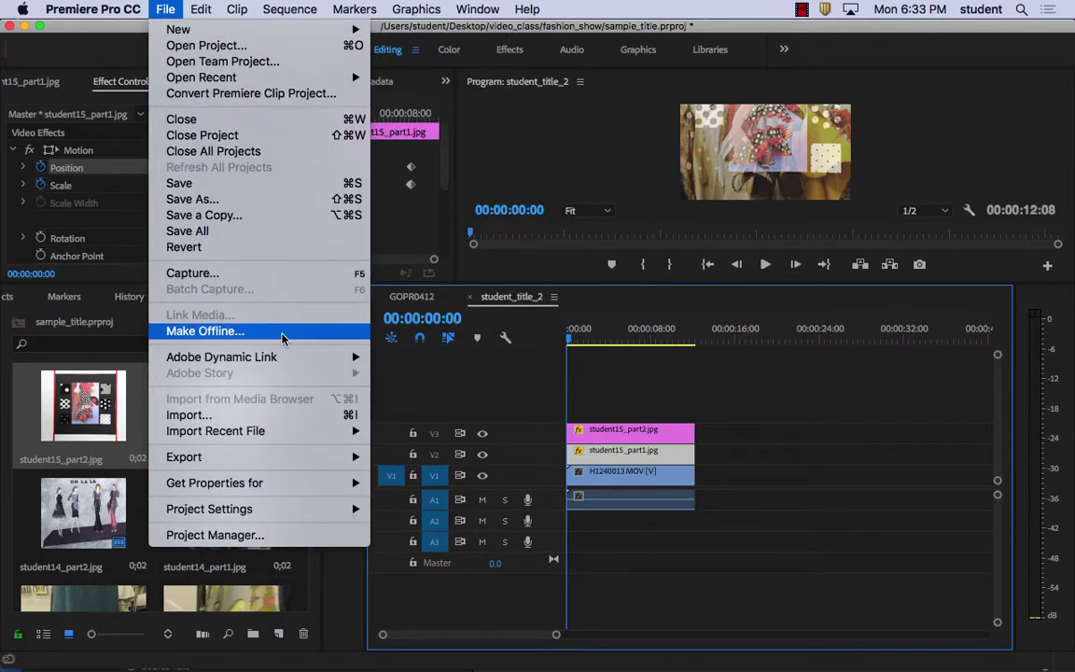
pyautogui.moveTo(273, 360)
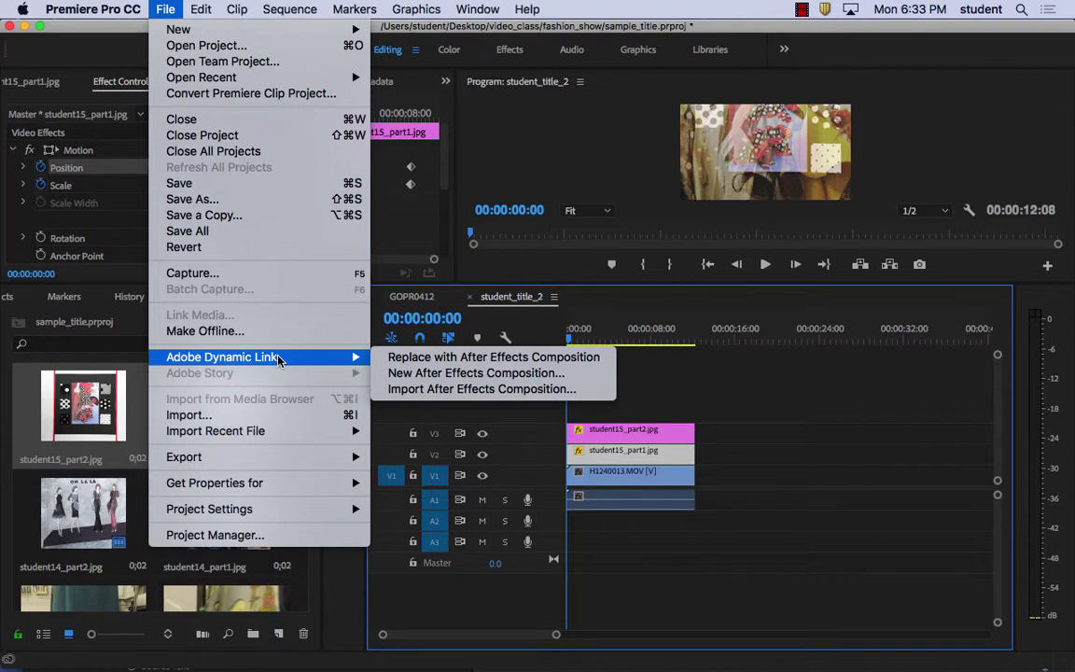
pyautogui.click(486, 378)
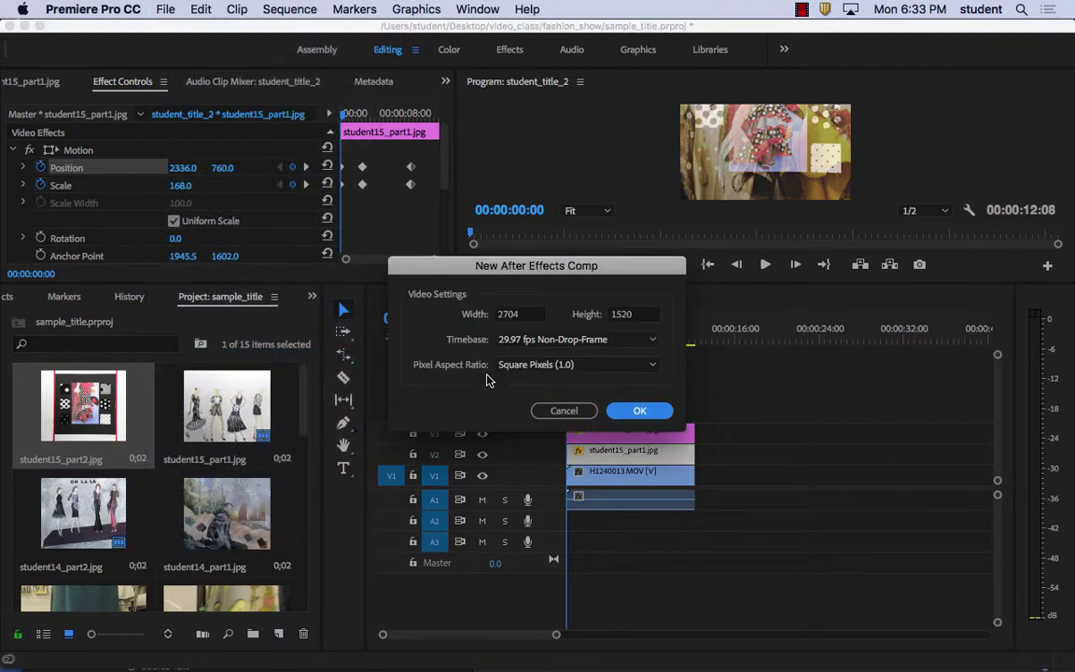
pyautogui.click(641, 411)
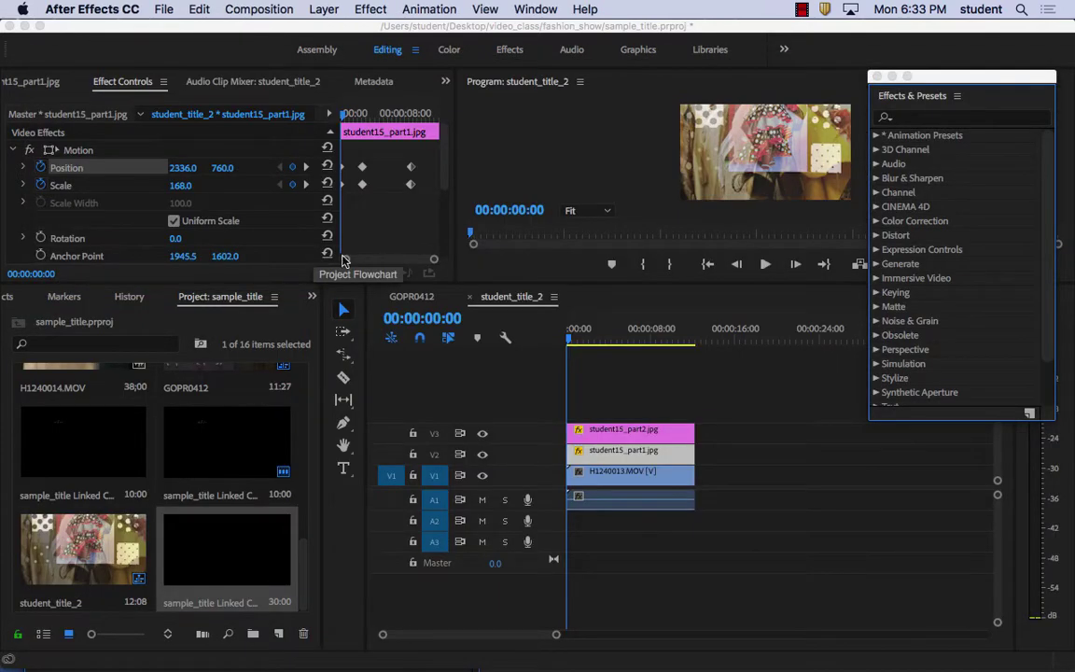
# Open sample_title Linked Comp 01 and scrub its name-title animation, then rewind to the start
pyautogui.click(384, 653)
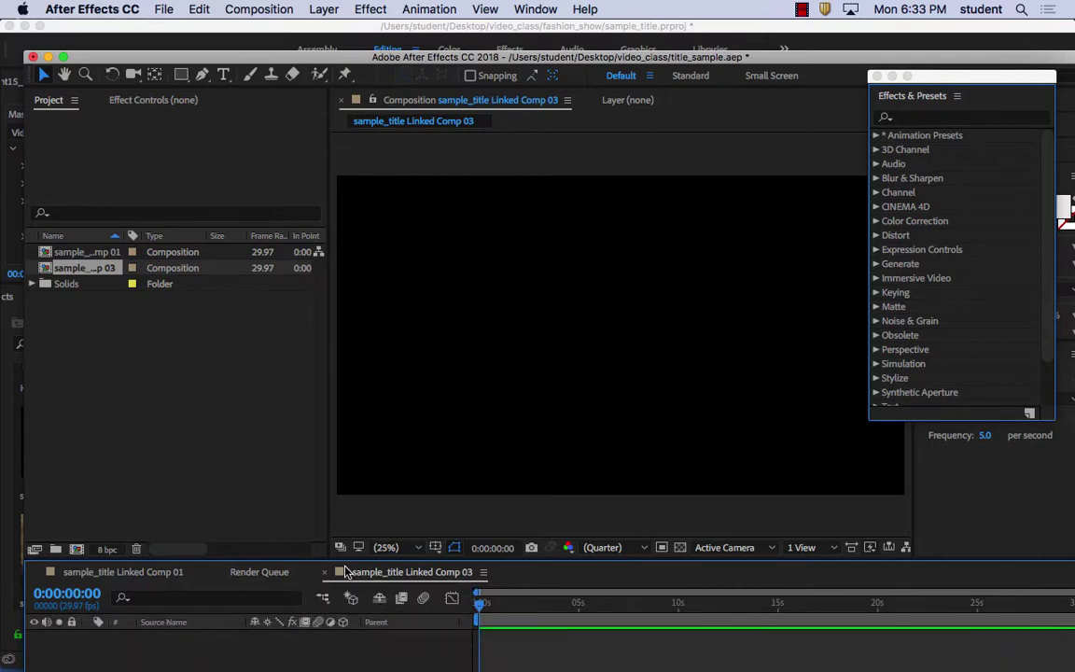
pyautogui.moveTo(481, 611); pyautogui.dragTo(460, 636)
pyautogui.click(79, 252)
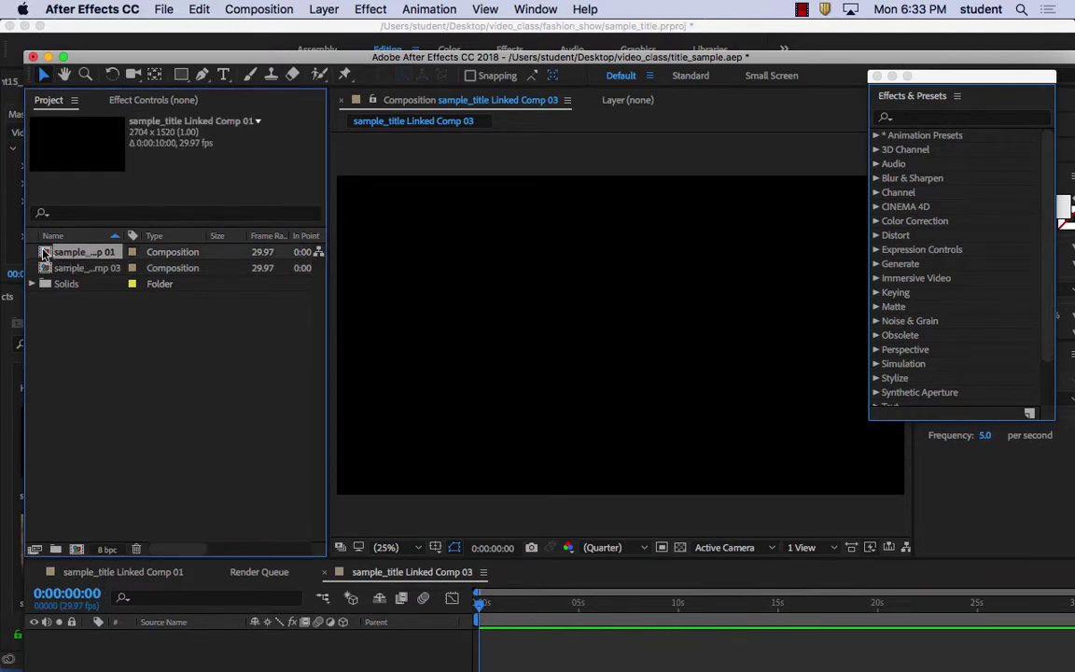
pyautogui.doubleClick(44, 254)
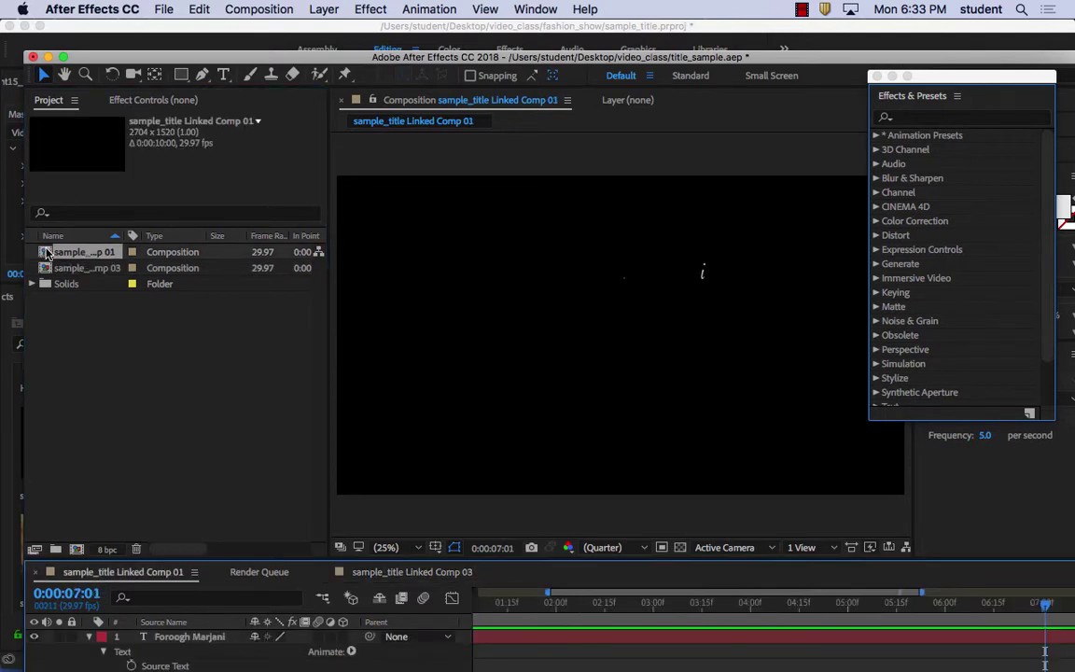
pyautogui.moveTo(551, 605); pyautogui.dragTo(496, 611)
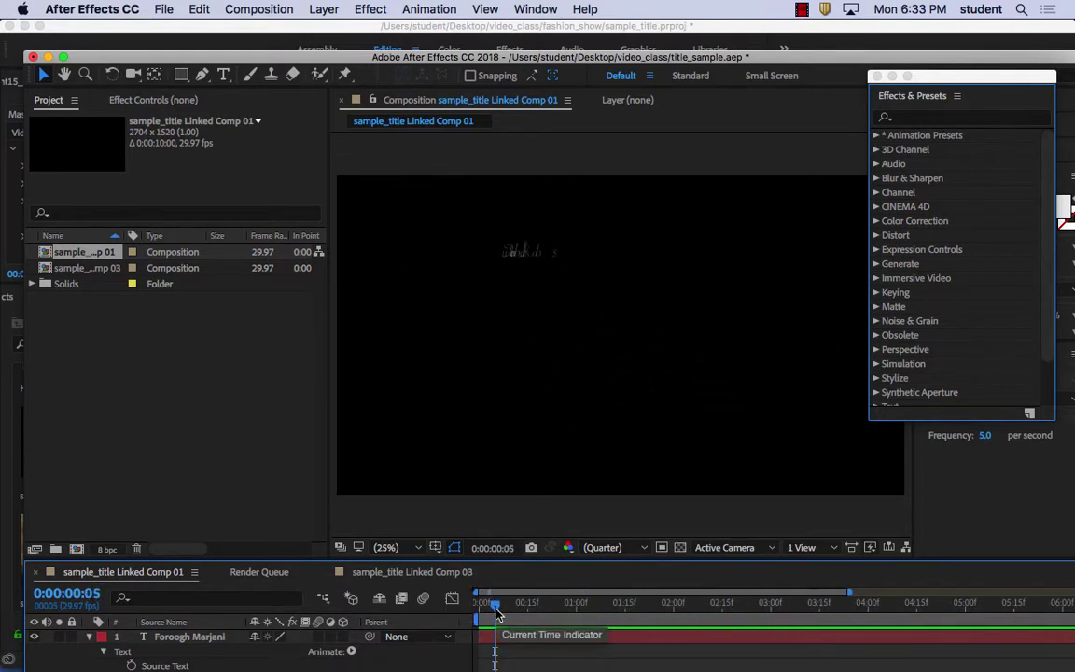
pyautogui.moveTo(496, 612); pyautogui.dragTo(448, 611)
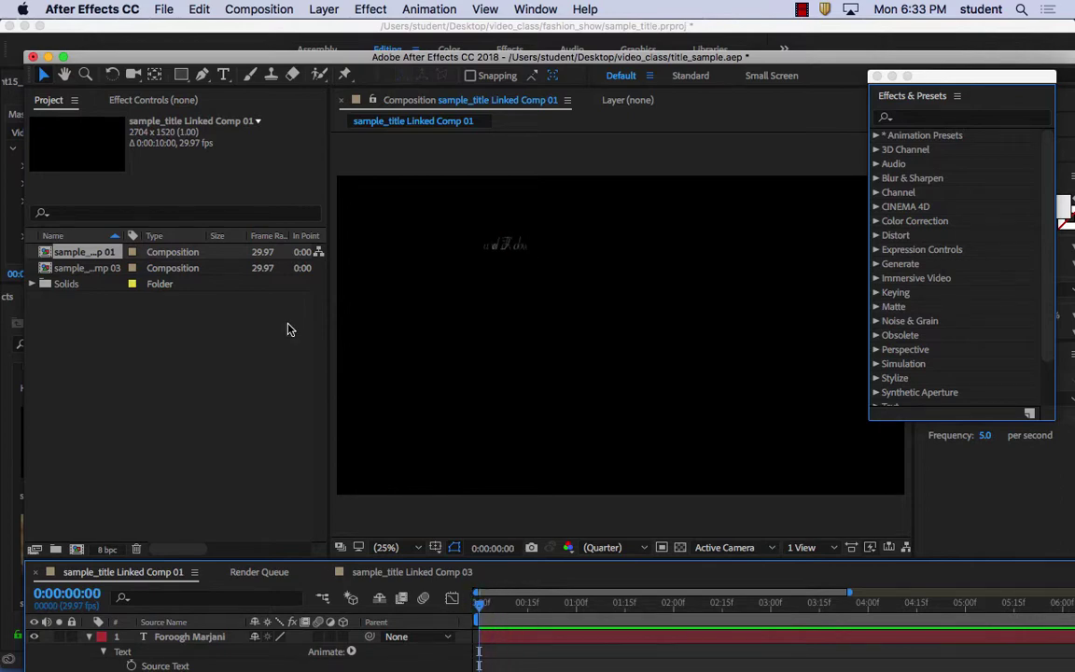
pyautogui.click(161, 7)
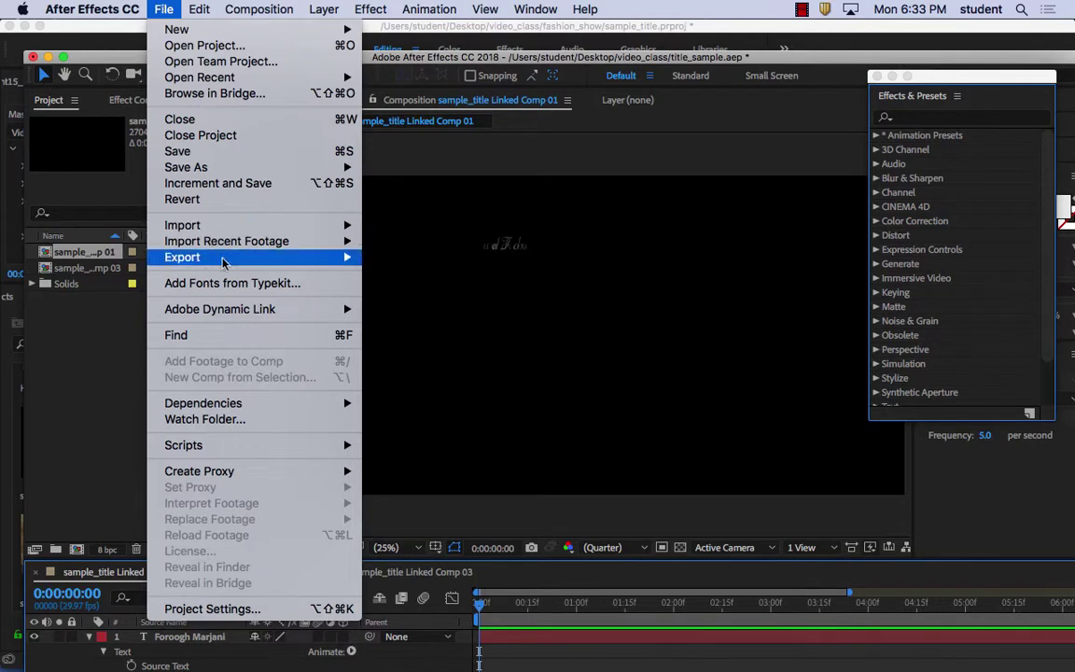
# Save the project as title_sample2 and select the name text layer
pyautogui.moveTo(196, 167)
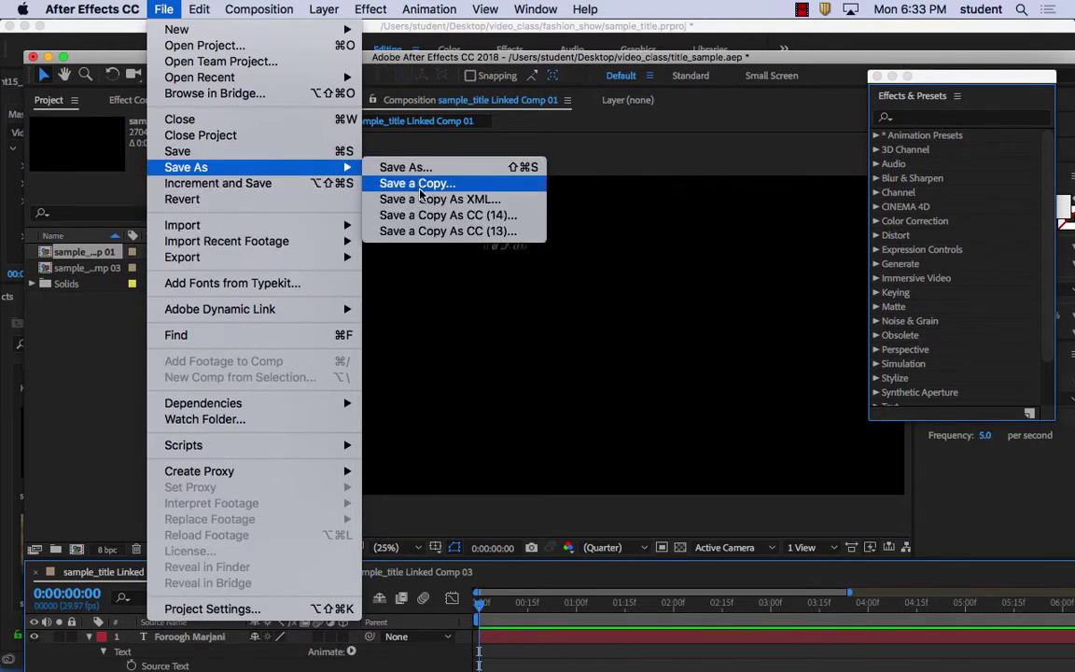
pyautogui.click(410, 167)
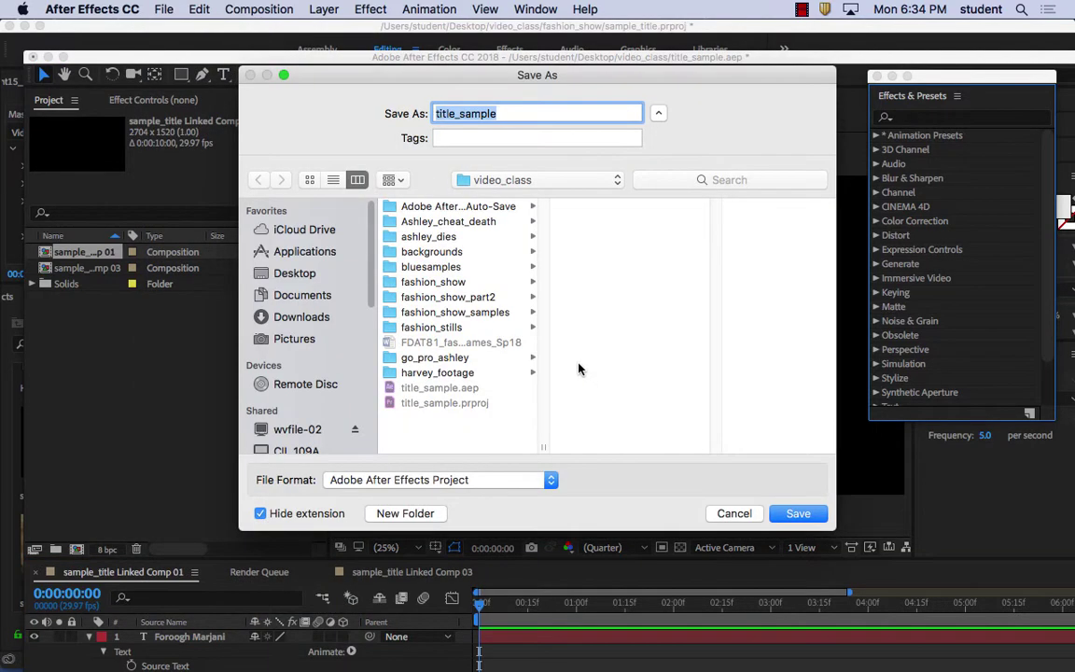
pyautogui.click(524, 113)
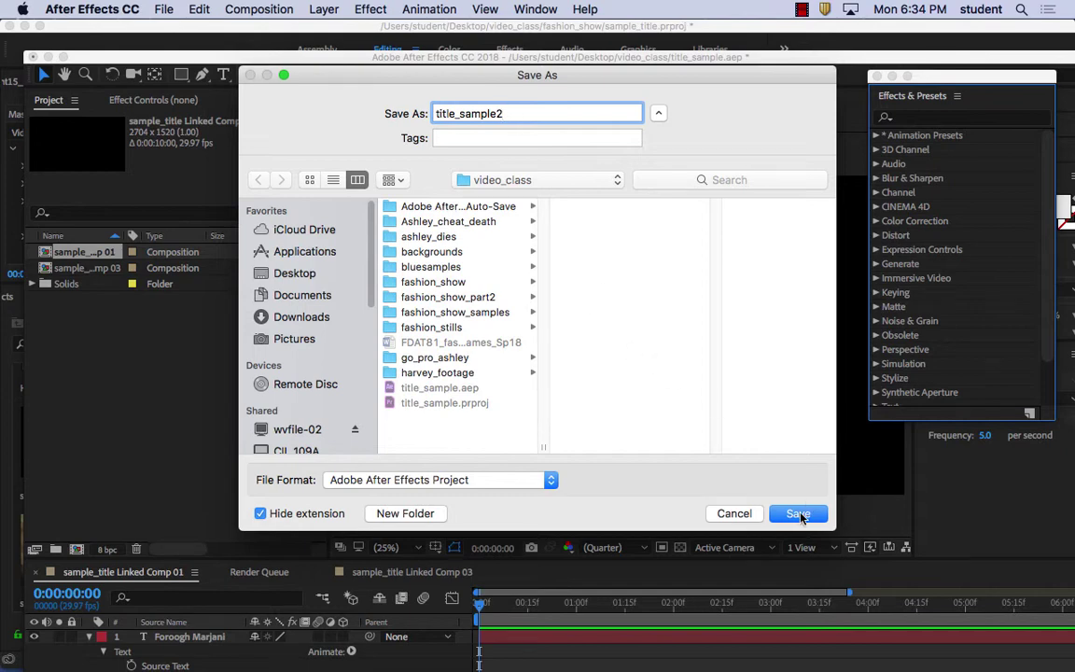
pyautogui.press('Return')
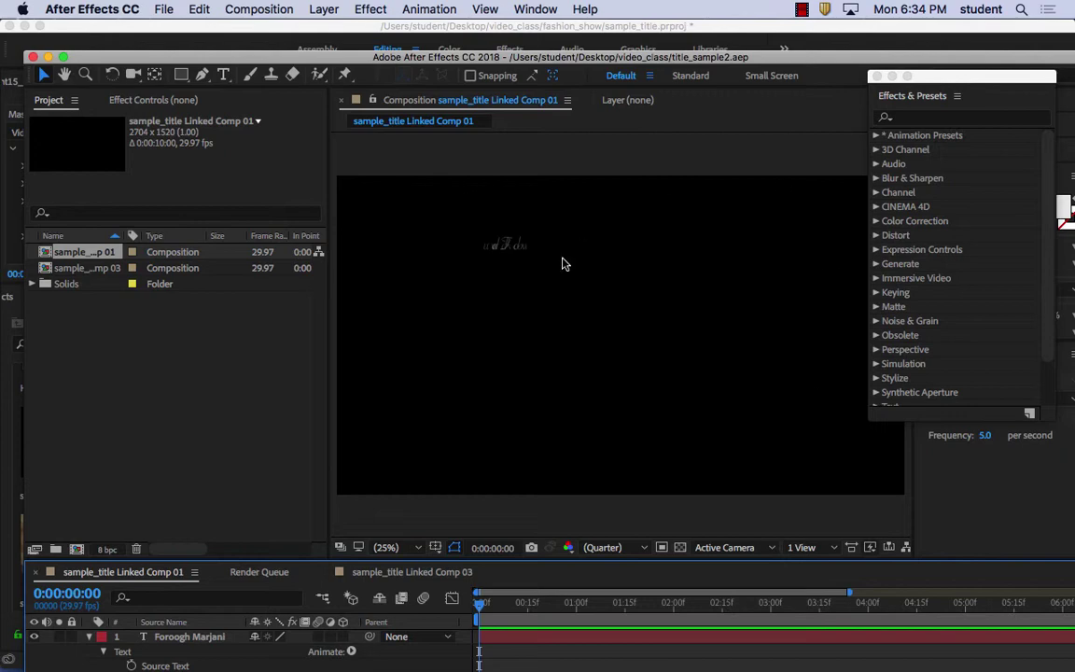
pyautogui.moveTo(482, 608); pyautogui.dragTo(684, 606)
pyautogui.click(681, 636)
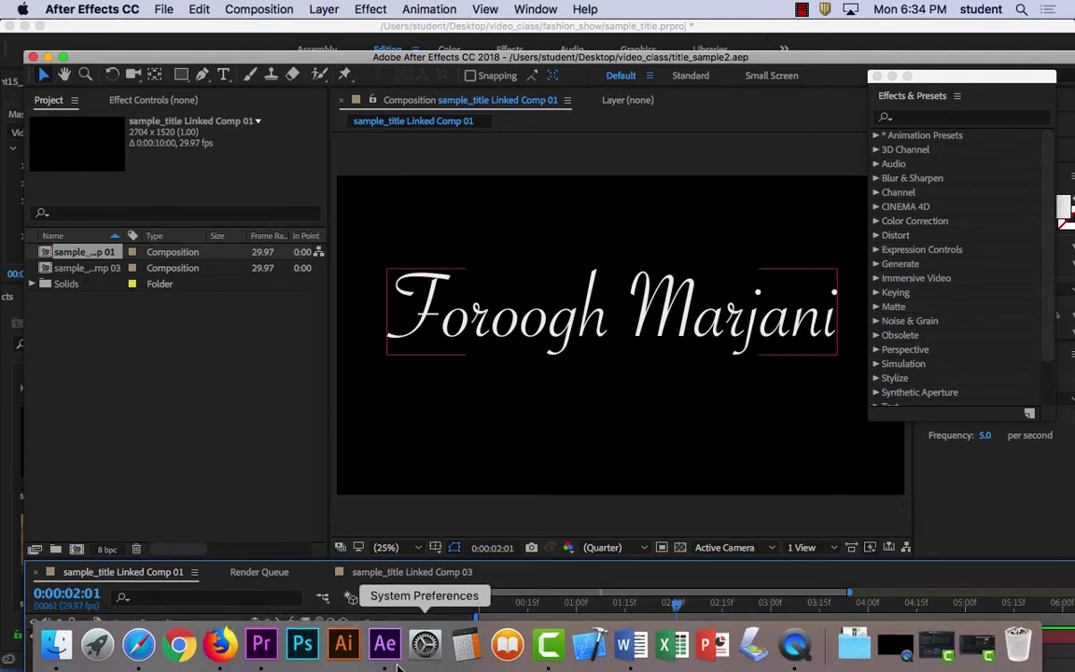
# Scroll the fashion names document to page 5 and select the final student's full name
pyautogui.click(631, 645)
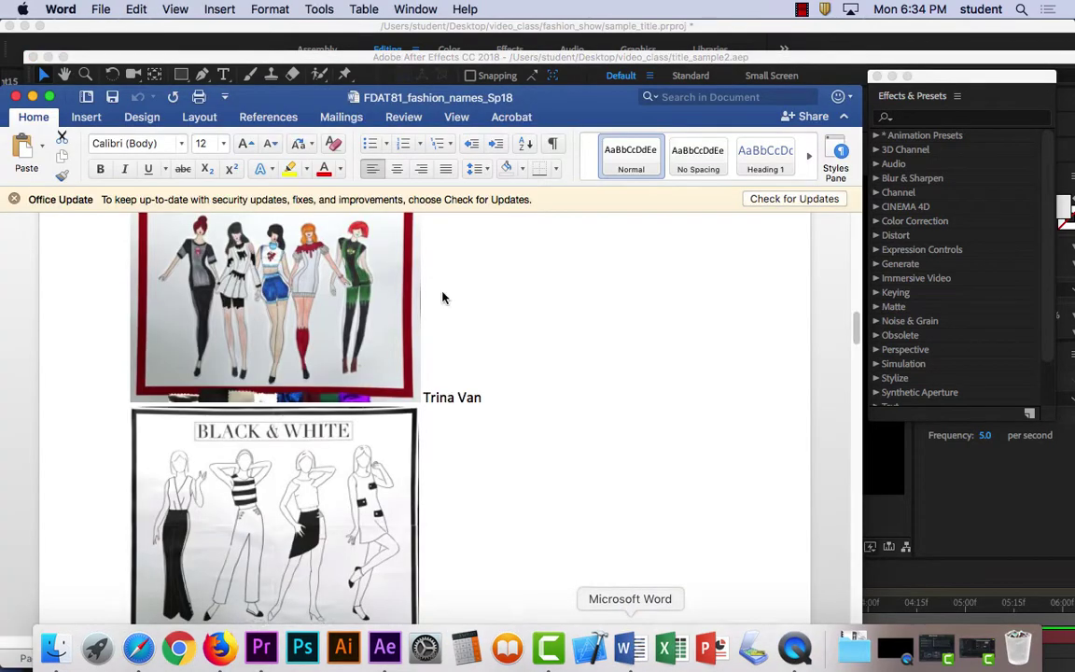
pyautogui.scroll(10, 523, 404)
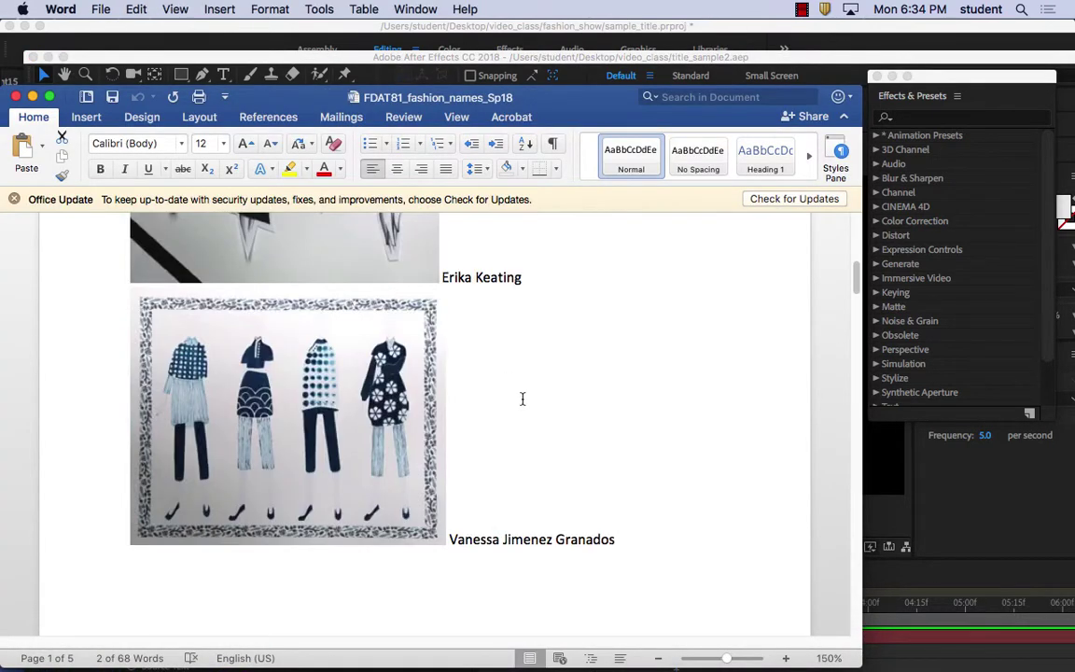
pyautogui.scroll(8, 523, 398)
pyautogui.scroll(5, 523, 398)
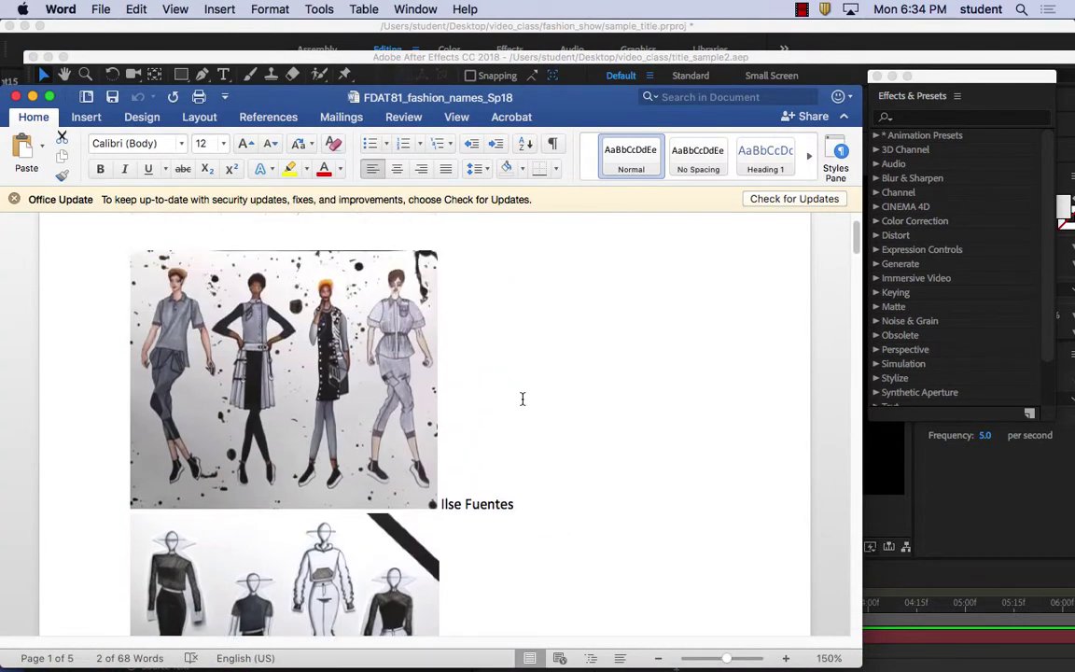
pyautogui.scroll(-20, 523, 402)
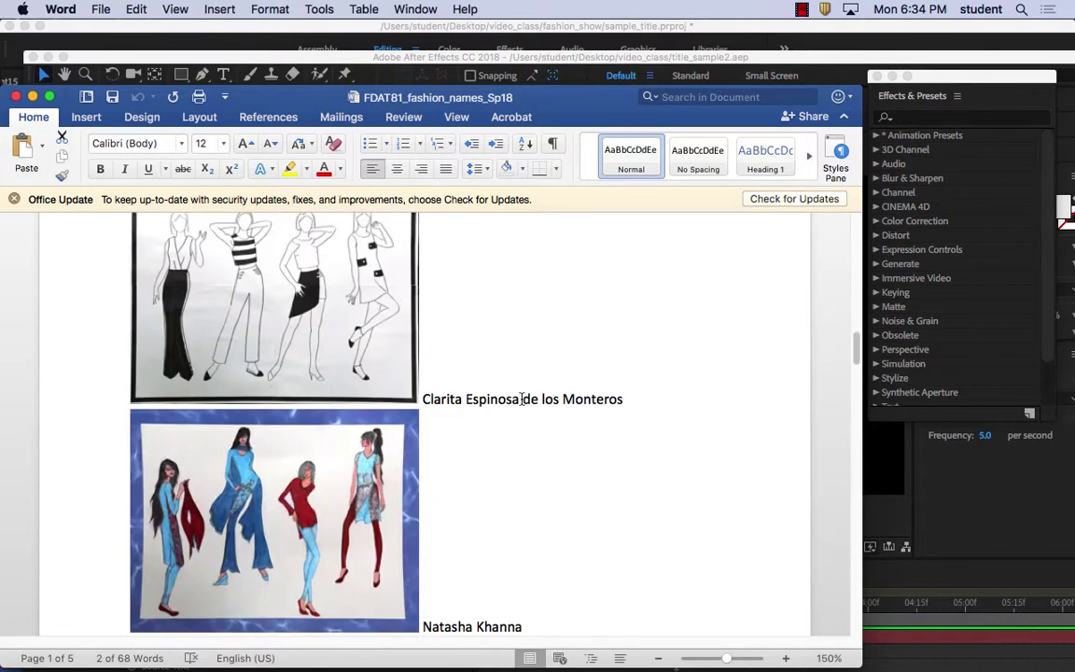
pyautogui.scroll(-20, 525, 403)
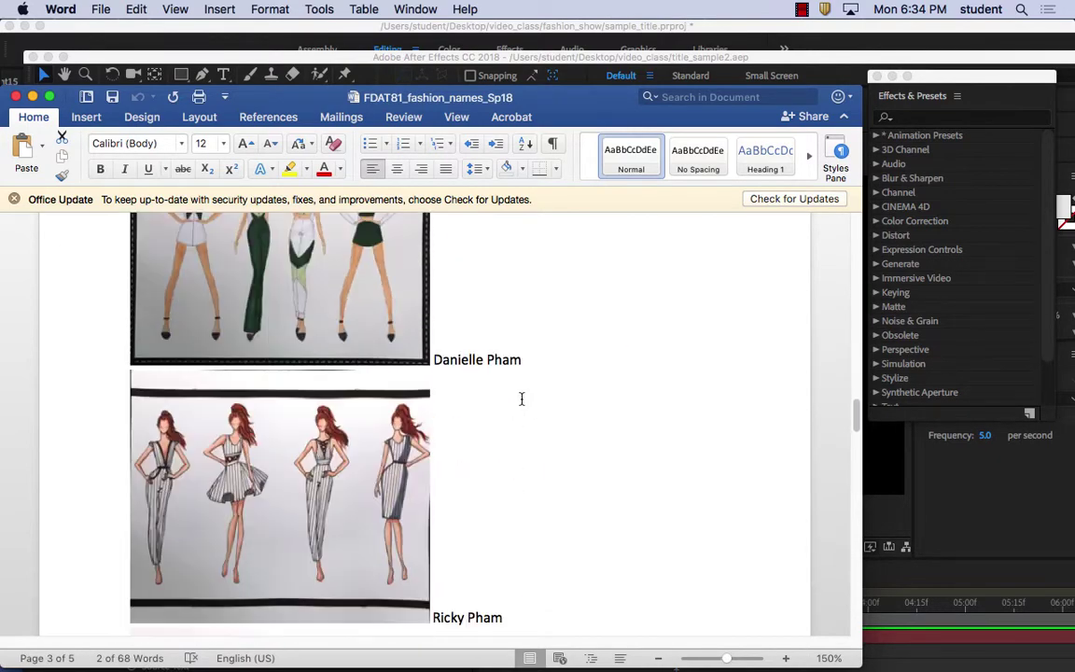
pyautogui.scroll(-20, 522, 398)
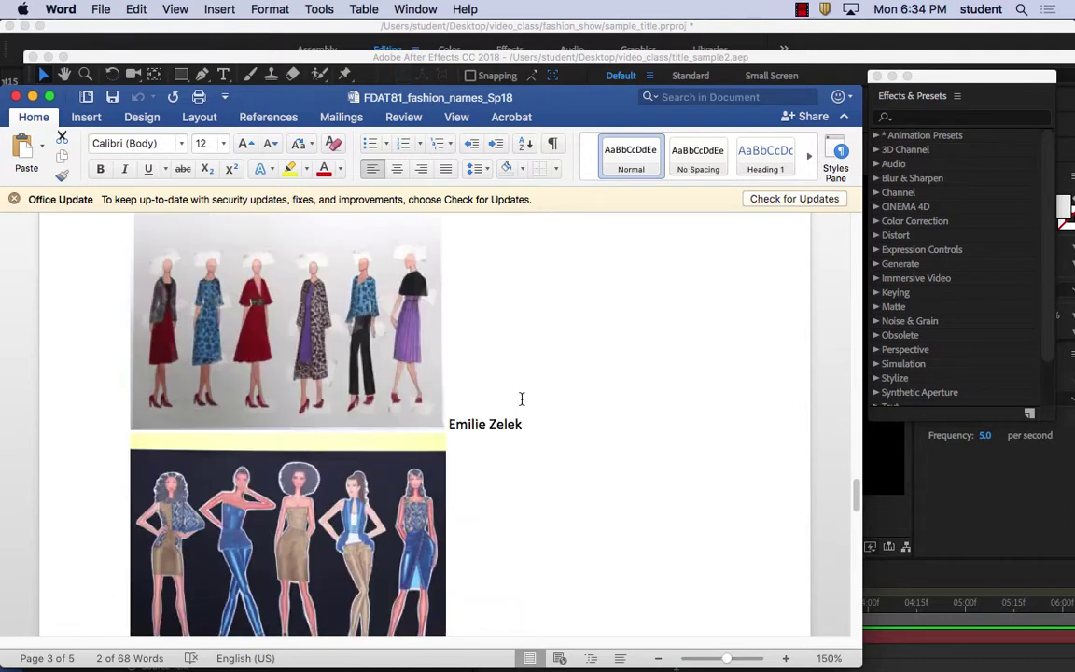
pyautogui.scroll(-20, 521, 398)
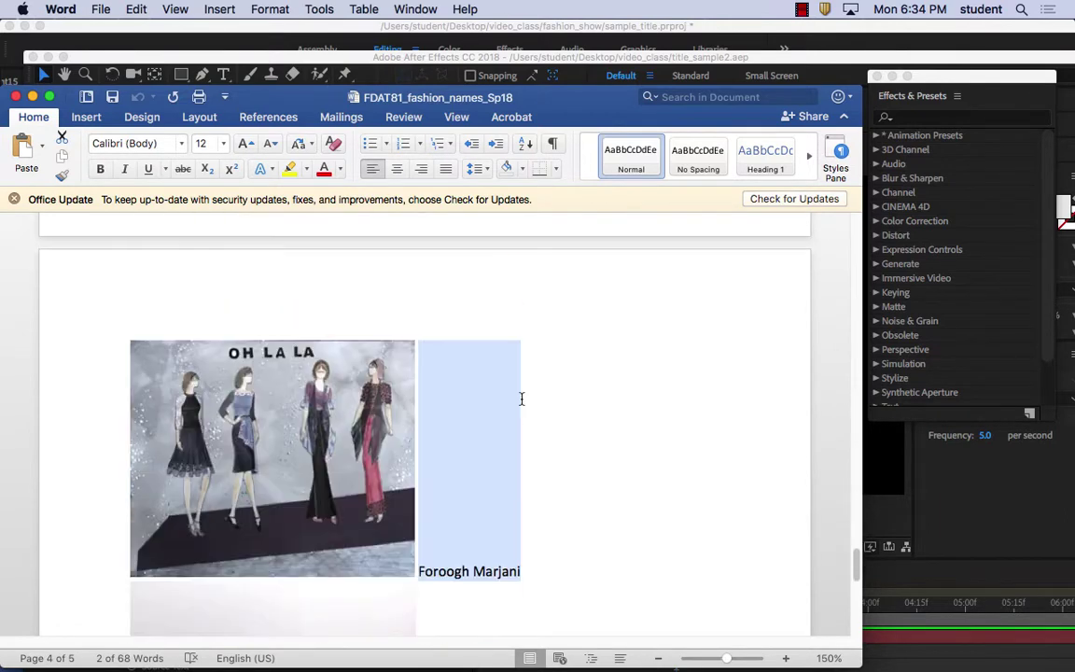
pyautogui.scroll(-4, 522, 398)
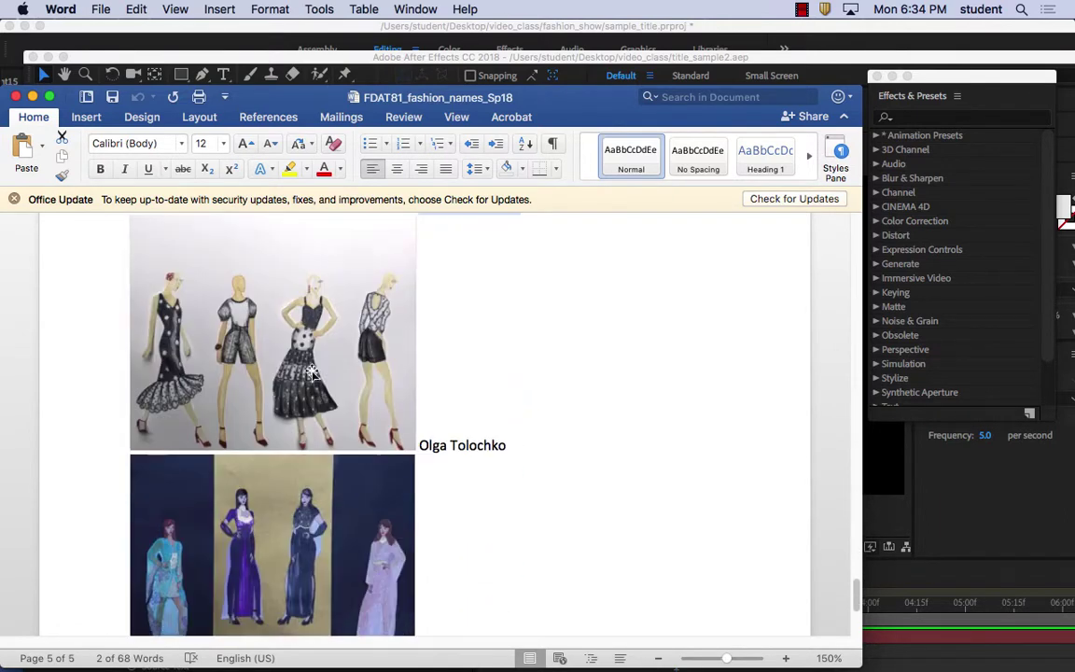
pyautogui.click(497, 445)
pyautogui.moveTo(497, 445); pyautogui.dragTo(429, 446)
pyautogui.press('super+c')
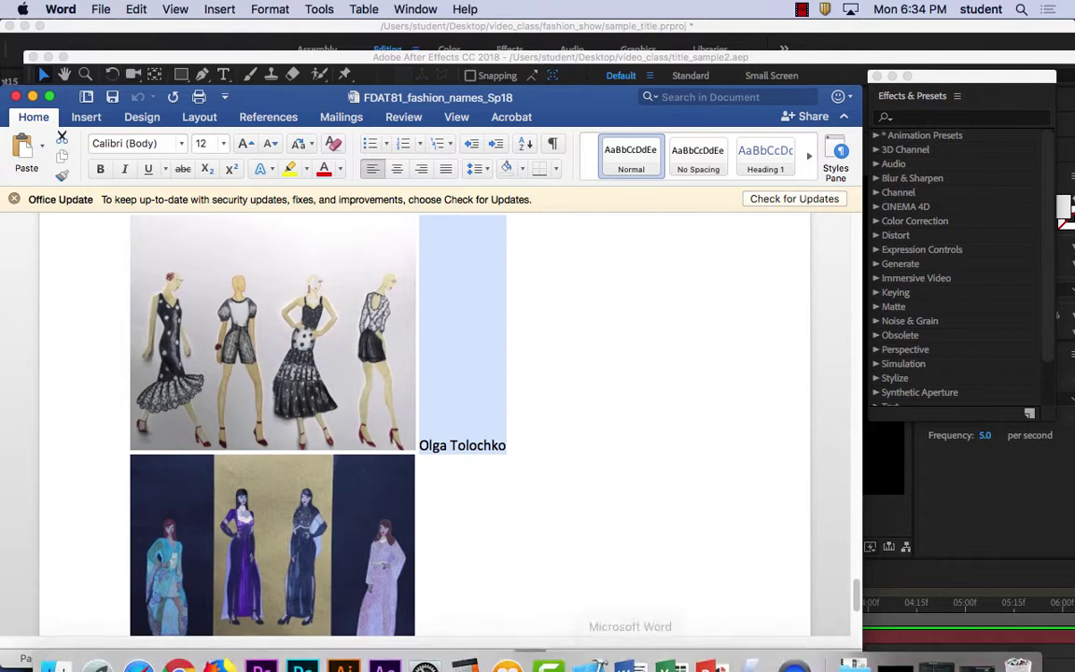
# Paste the final student's name over the title text in Linked Comp 01
pyautogui.click(382, 644)
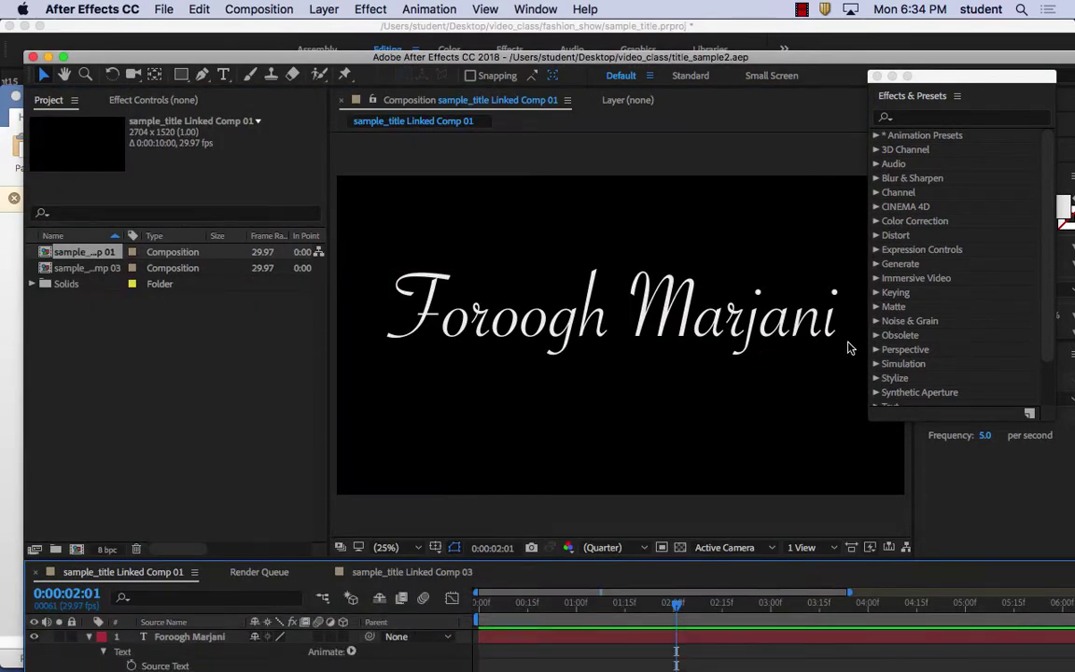
pyautogui.doubleClick(833, 326)
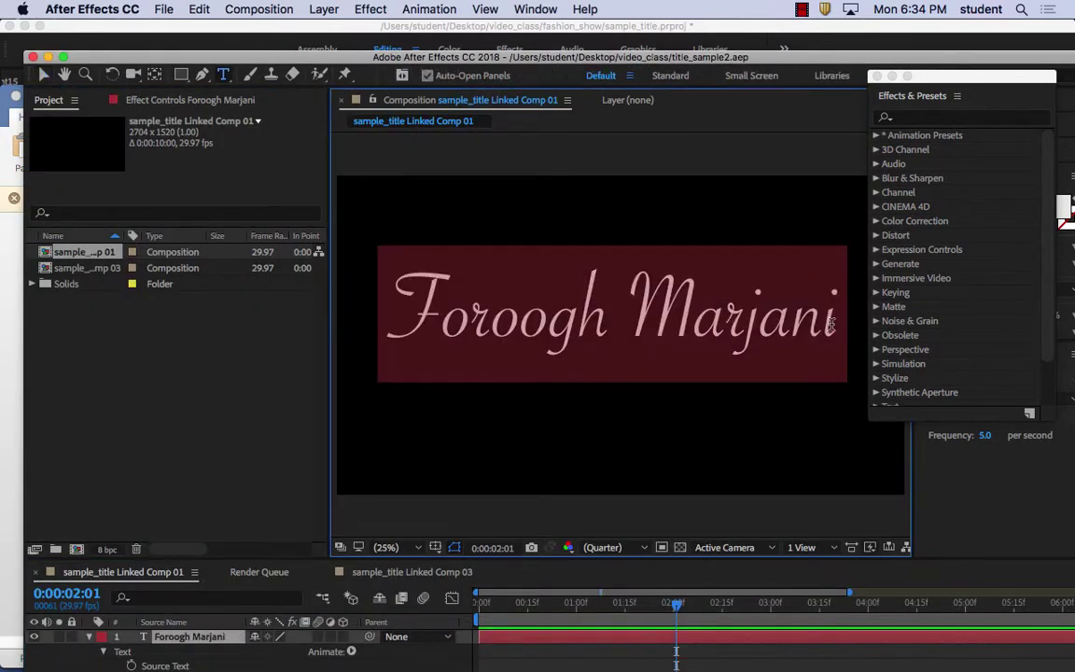
pyautogui.press('super+v')
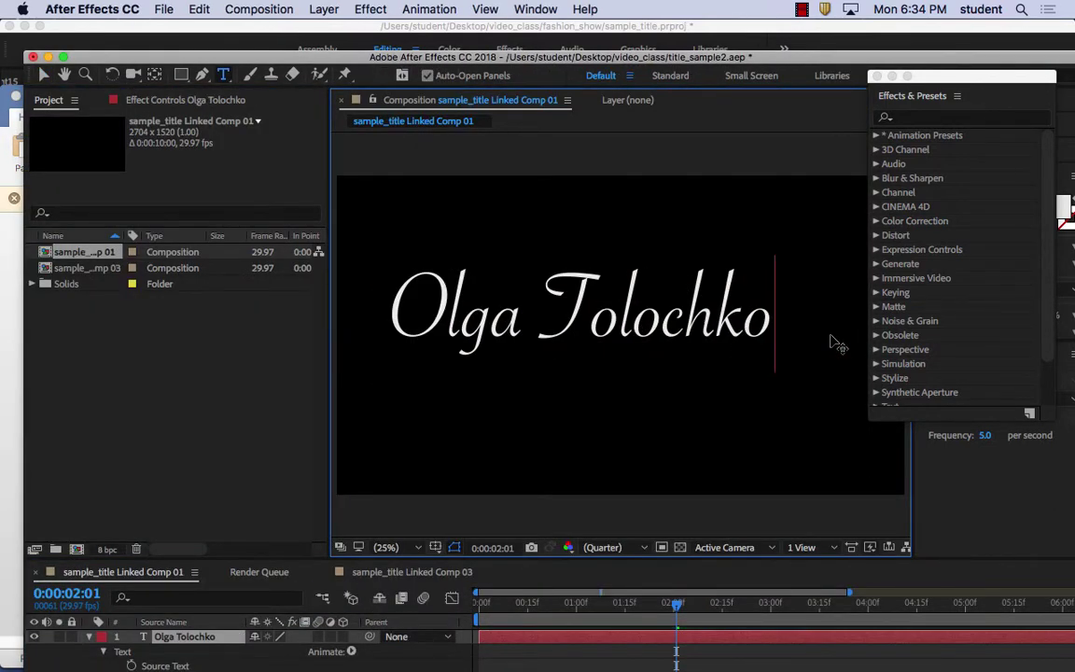
# Preview the updated title animation from the first frame and save title_sample2.aep
pyautogui.moveTo(680, 612); pyautogui.dragTo(472, 607)
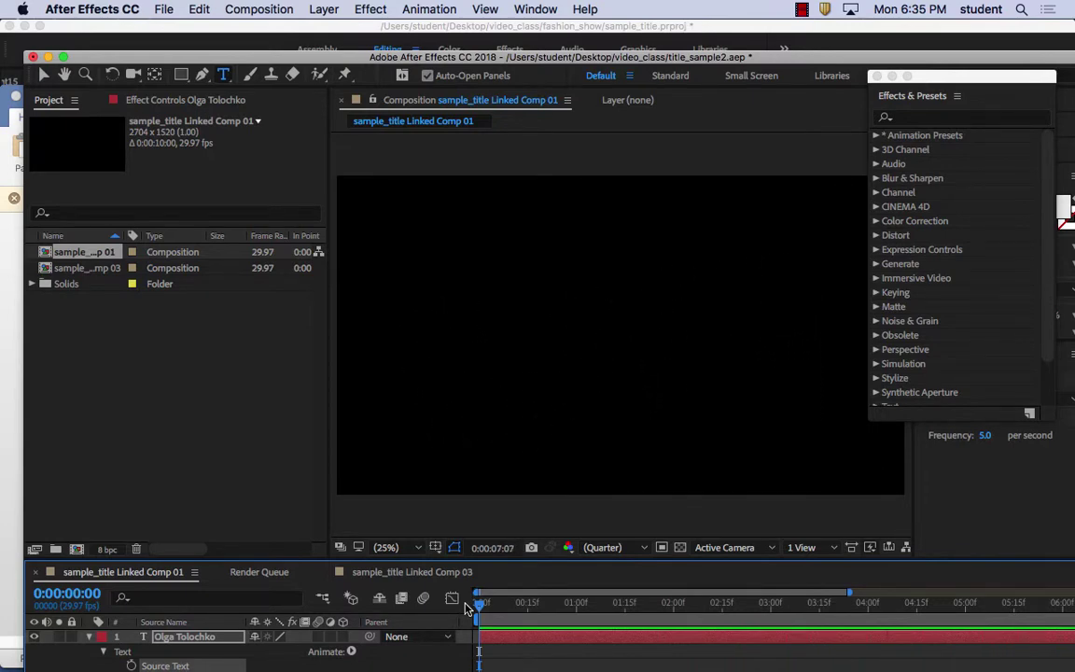
pyautogui.press('space')
pyautogui.click(166, 9)
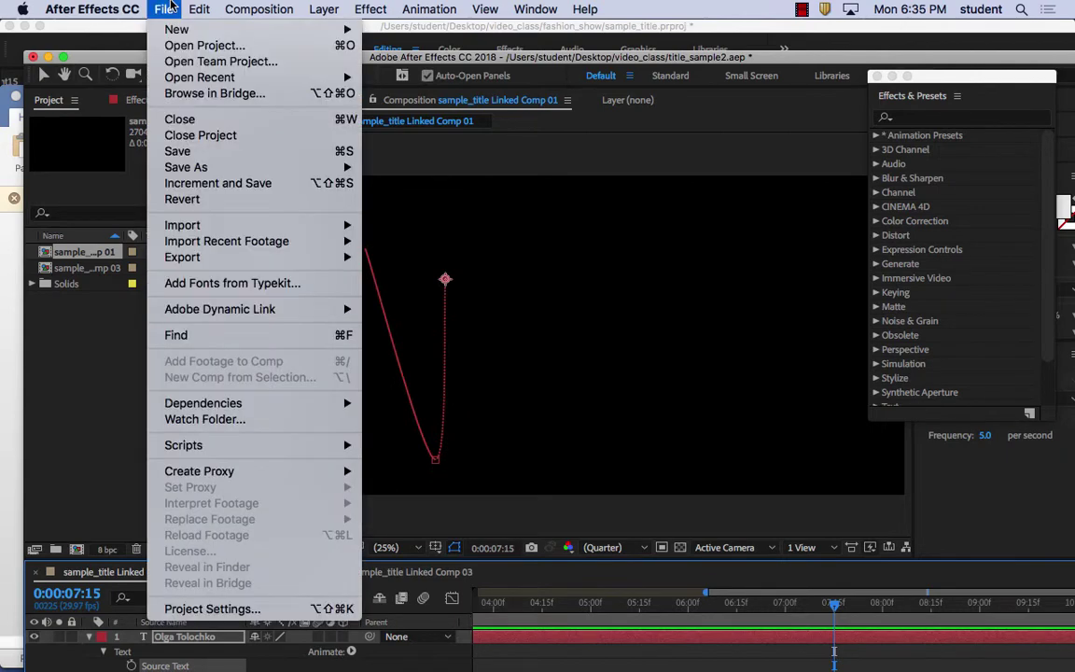
pyautogui.click(209, 152)
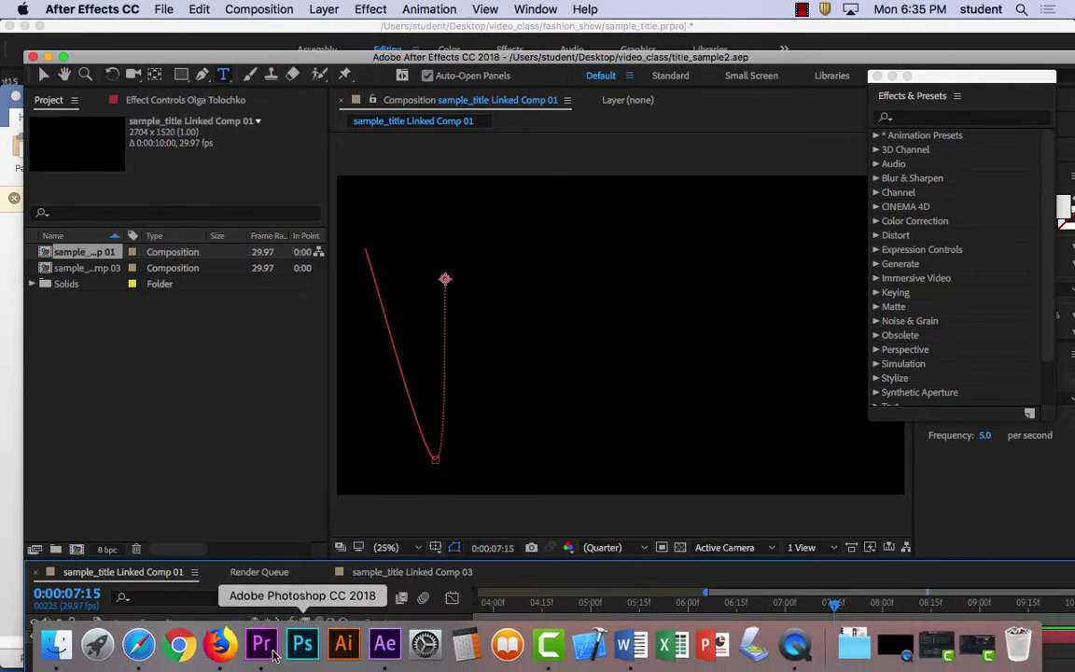
pyautogui.click(263, 644)
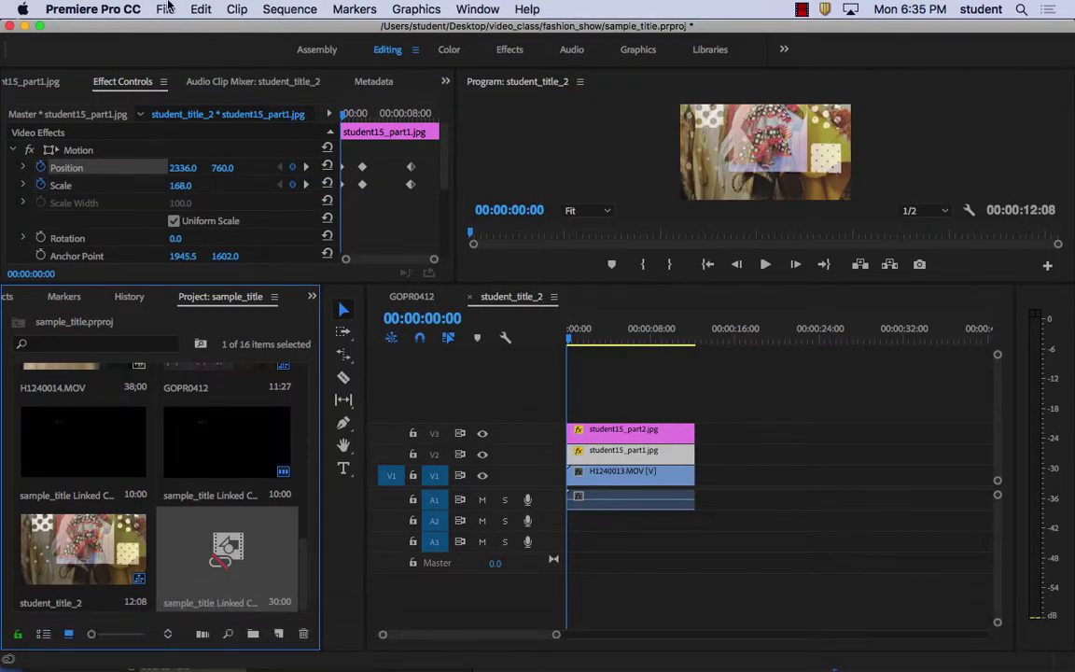
# Import sample_title Linked Comp 01 from title_sample2.aep through Adobe Dynamic Link
pyautogui.click(166, 9)
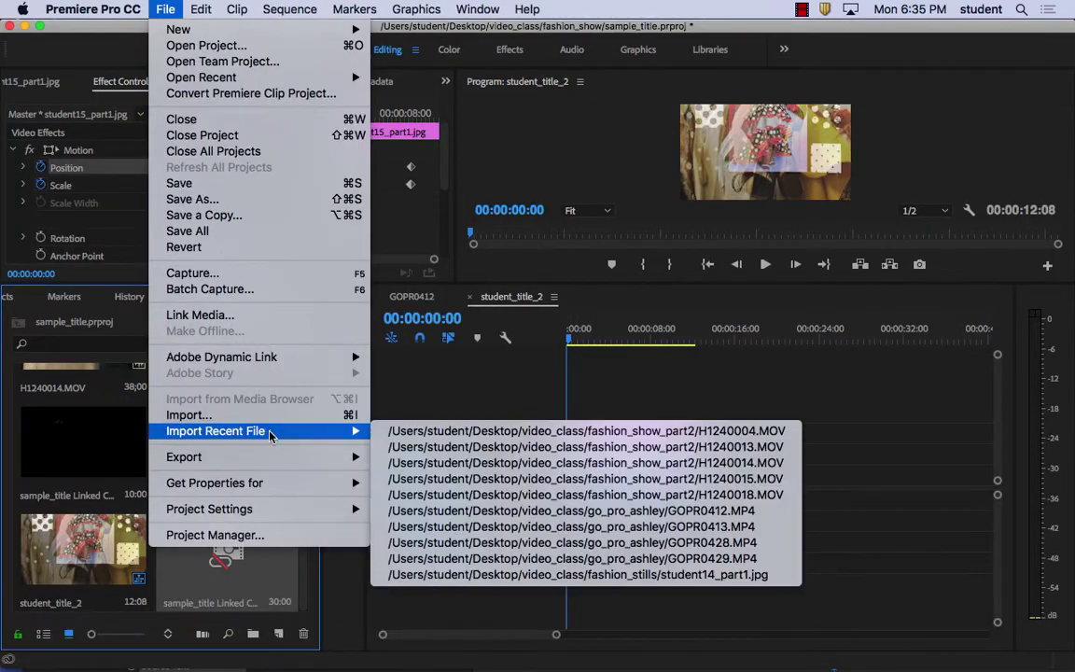
pyautogui.moveTo(260, 431)
pyautogui.moveTo(269, 359)
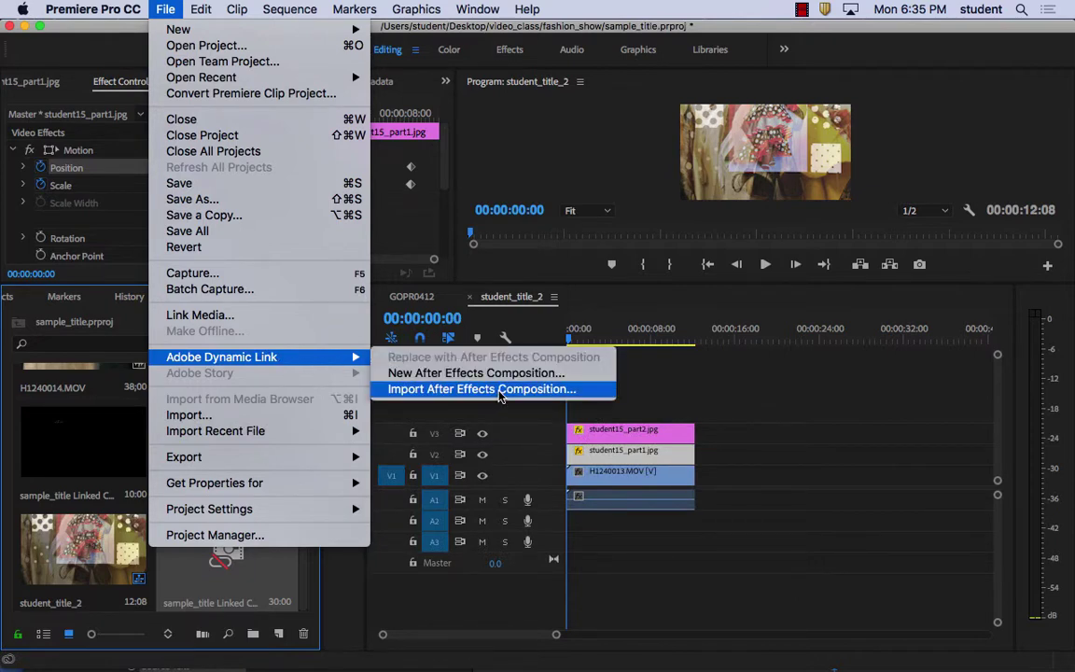
pyautogui.click(499, 390)
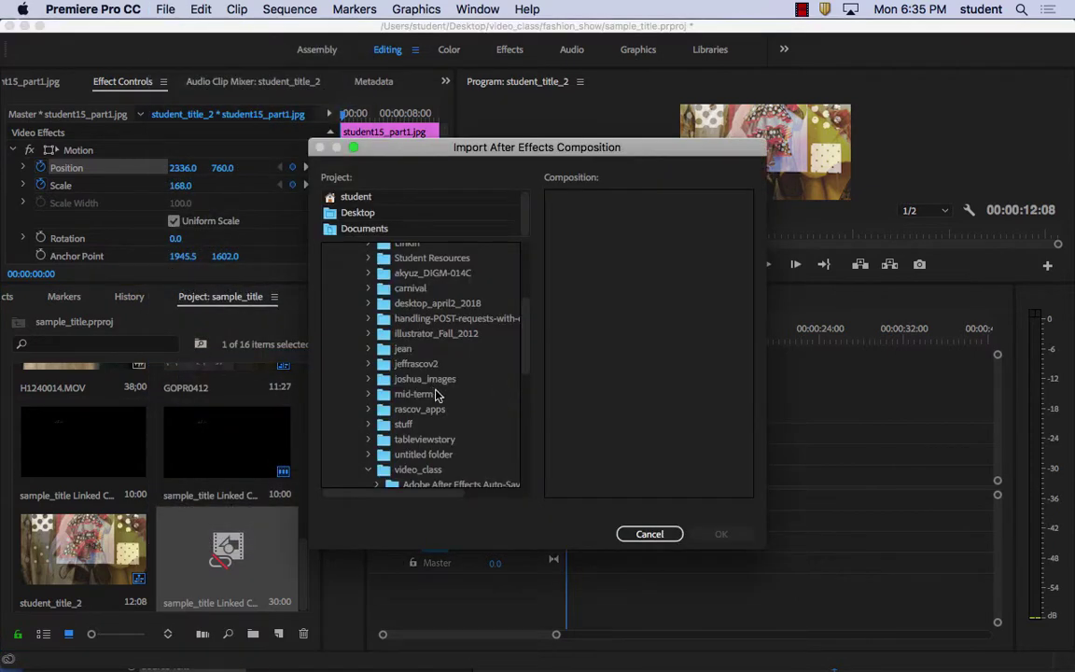
pyautogui.moveTo(528, 317); pyautogui.dragTo(529, 434)
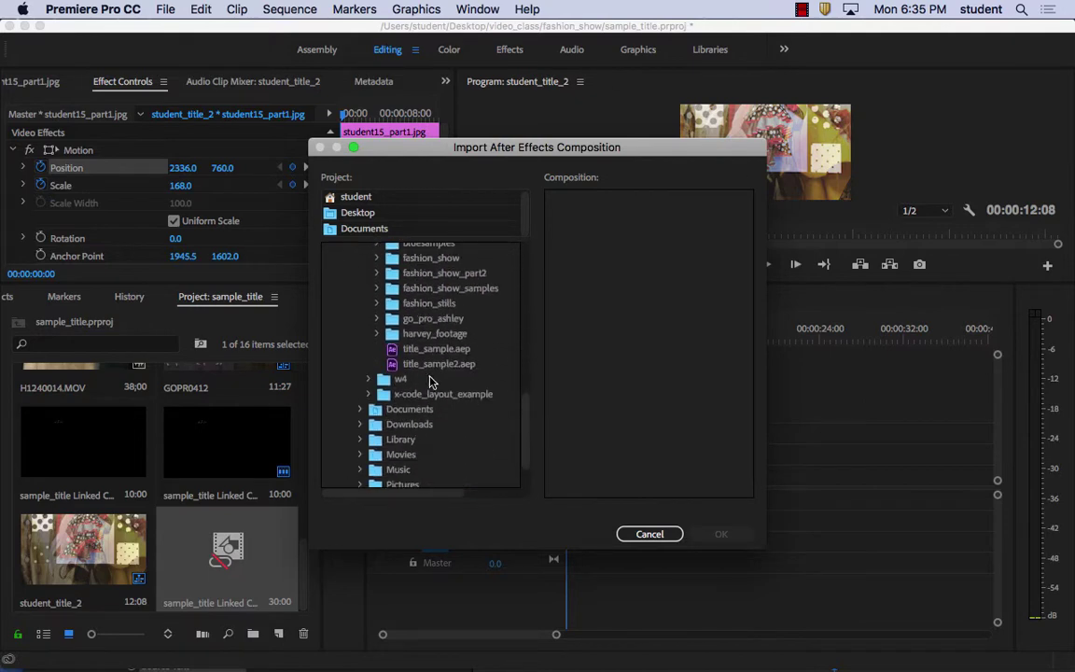
pyautogui.click(438, 364)
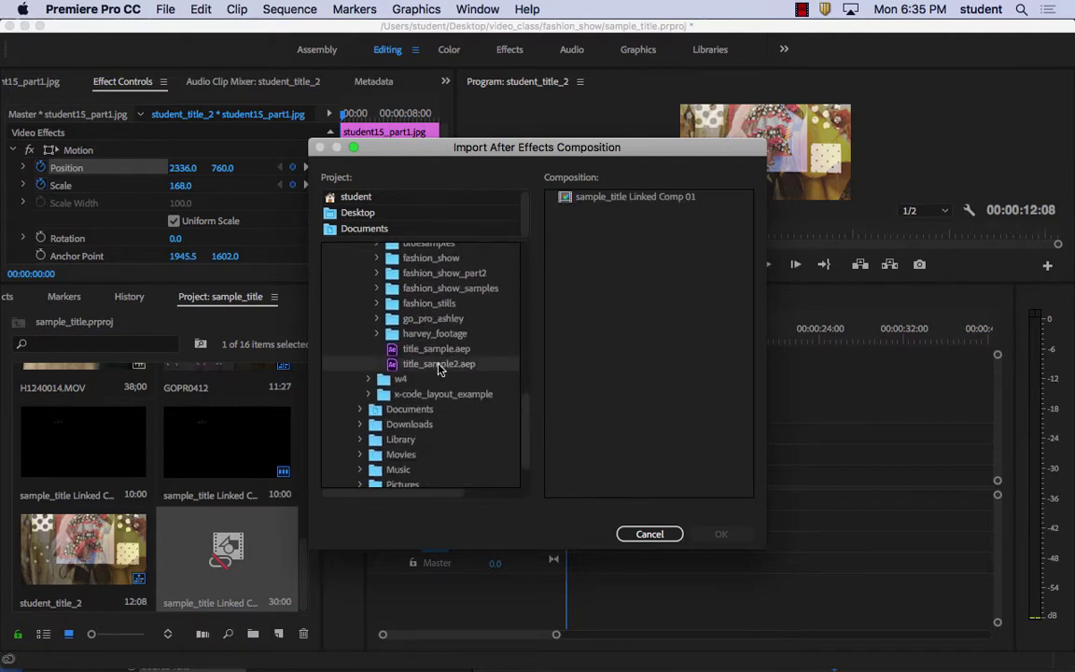
pyautogui.click(623, 200)
pyautogui.click(734, 533)
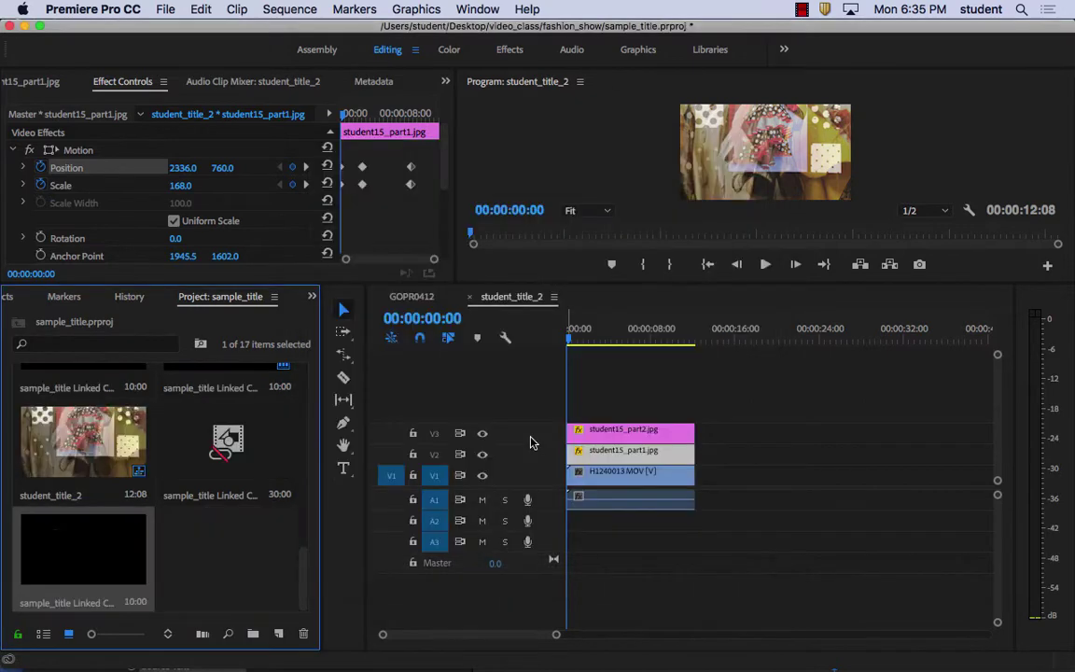
# Drop the linked title comp onto a new top track, V4, and play the sequence
pyautogui.moveTo(108, 542); pyautogui.dragTo(569, 406)
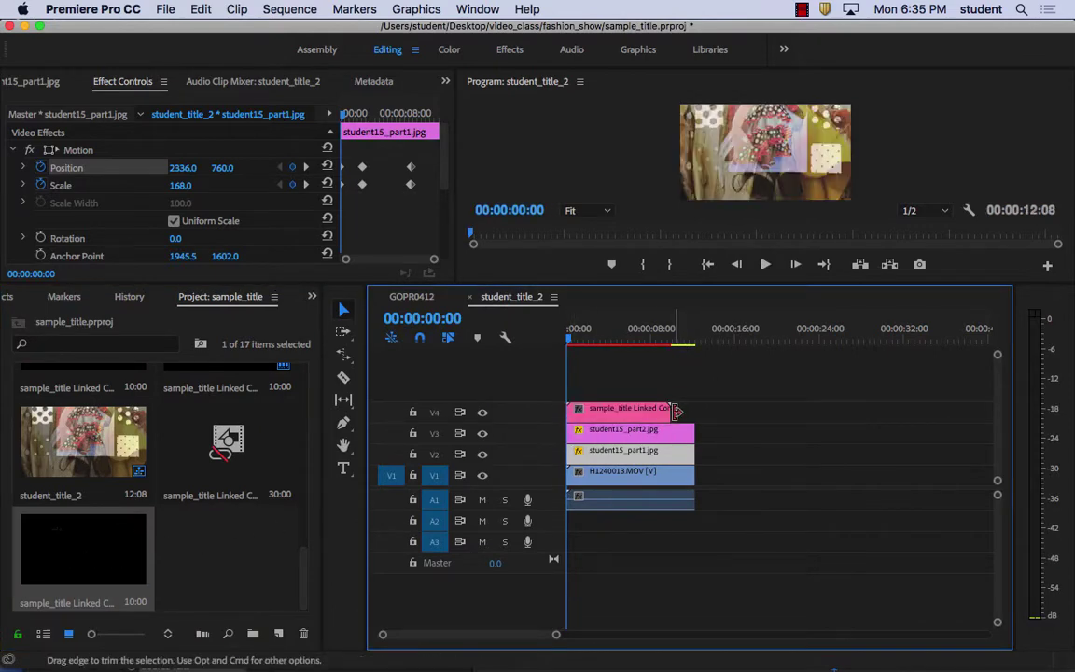
pyautogui.press('space')
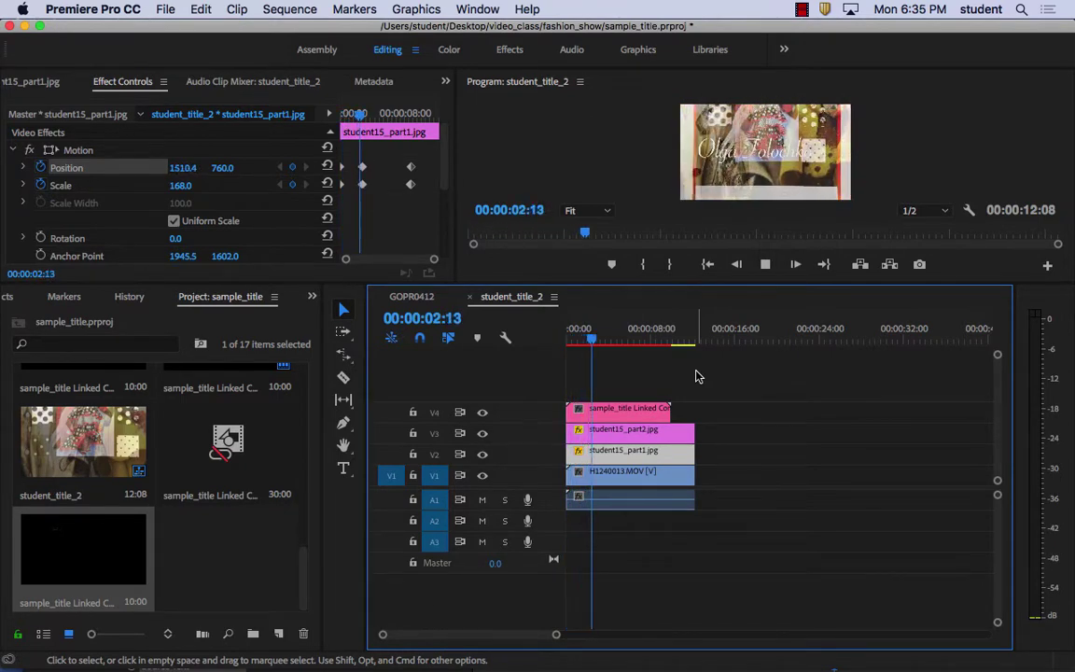
pyautogui.press('space')
# Enlarge the sequence preview, check the title at 00:00:03:07, and rewind to the start
pyautogui.moveTo(303, 285); pyautogui.dragTo(303, 627)
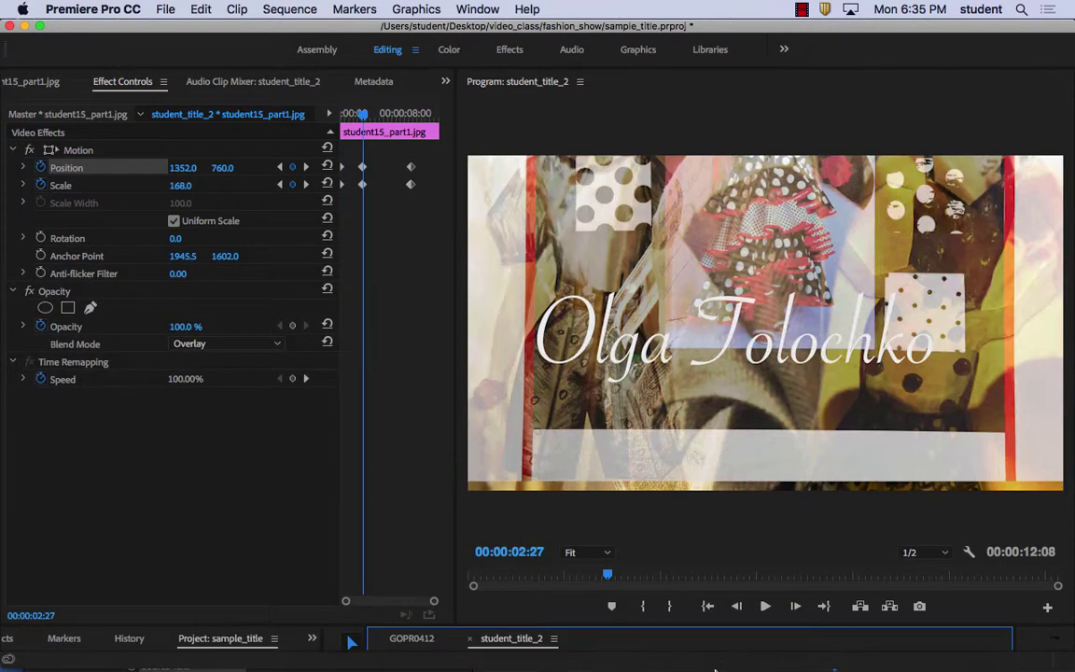
pyautogui.moveTo(457, 322); pyautogui.dragTo(285, 336)
pyautogui.click(670, 611)
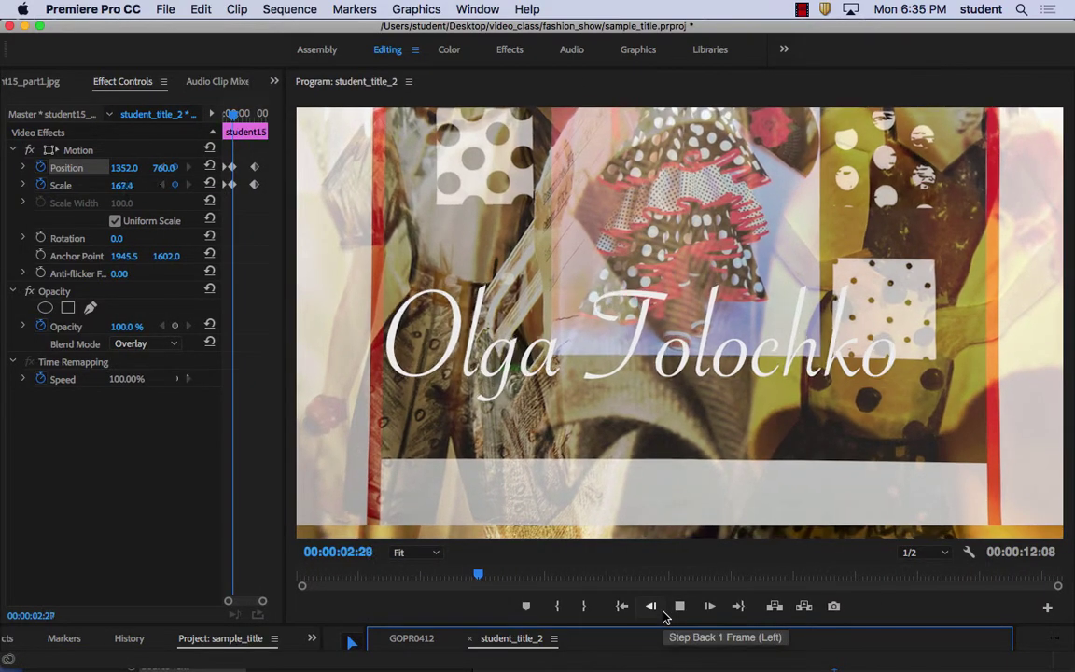
pyautogui.click(665, 614)
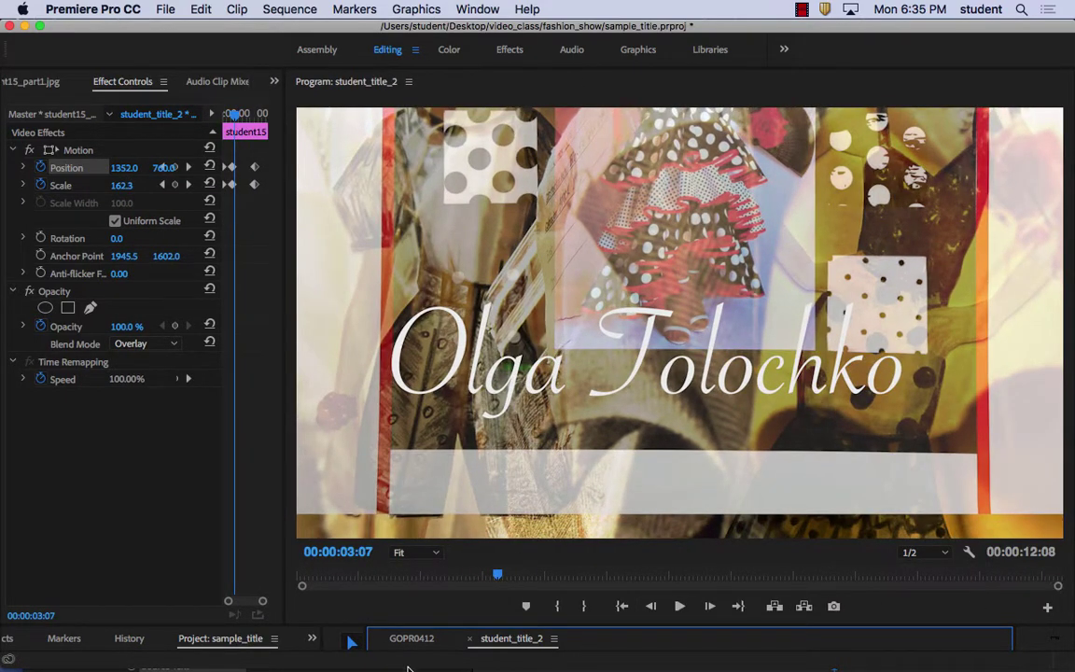
pyautogui.moveTo(431, 625); pyautogui.dragTo(427, 484)
pyautogui.press('Home')
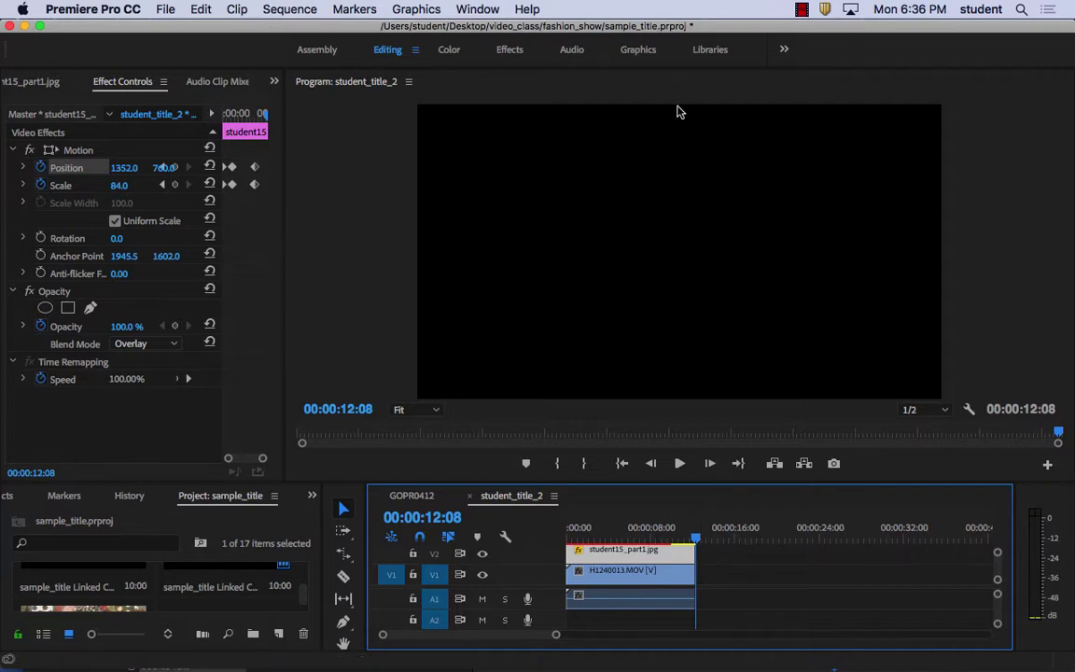
pyautogui.click(801, 9)
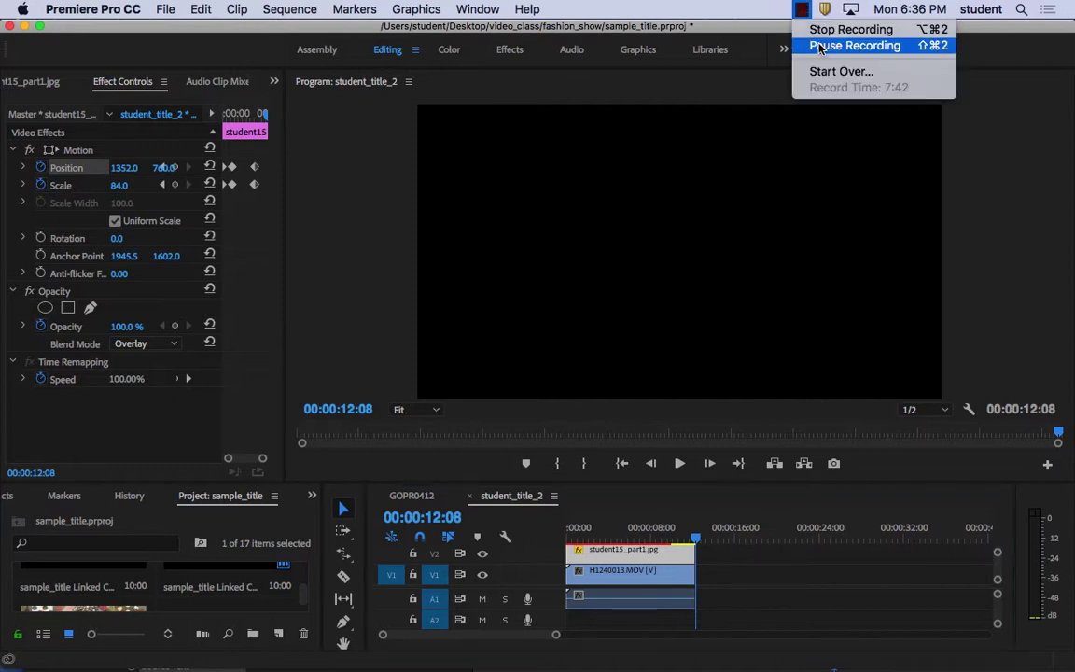
pyautogui.click(820, 45)
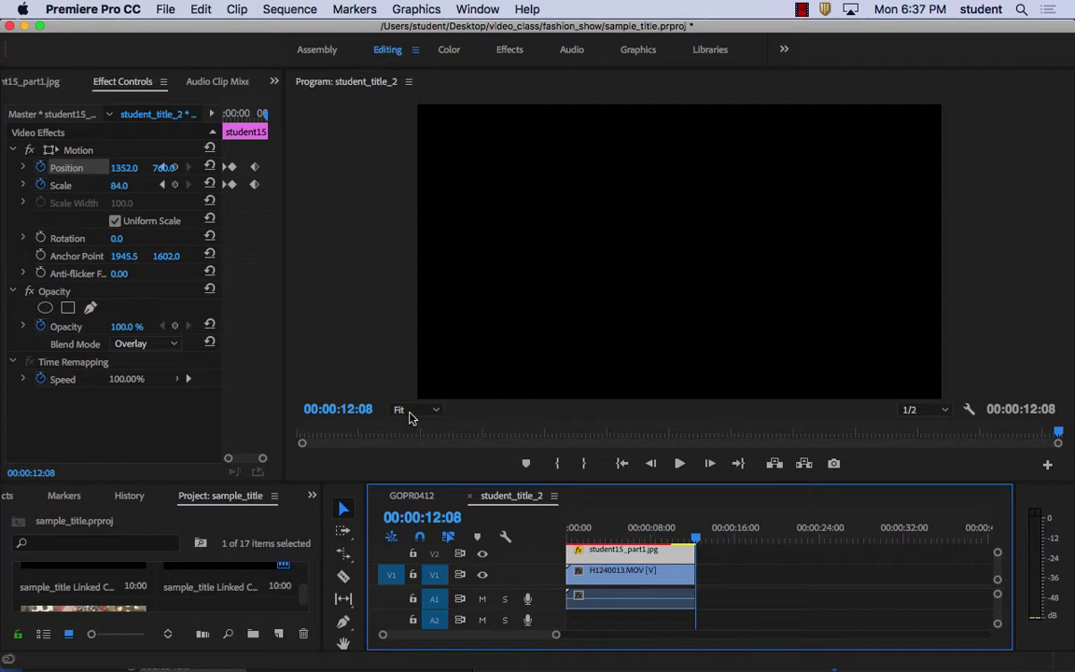
pyautogui.click(385, 644)
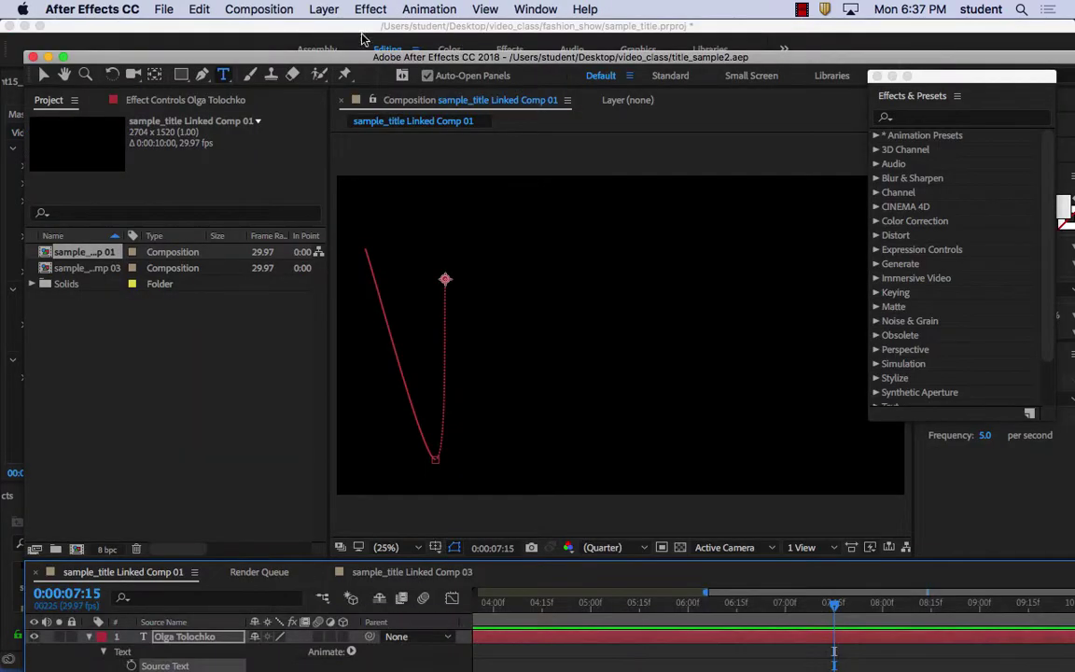
# Create Comp 1 with the UHD 4K 29.97 preset (3840×2160, 29.97 fps)
pyautogui.click(168, 8)
pyautogui.moveTo(252, 9)
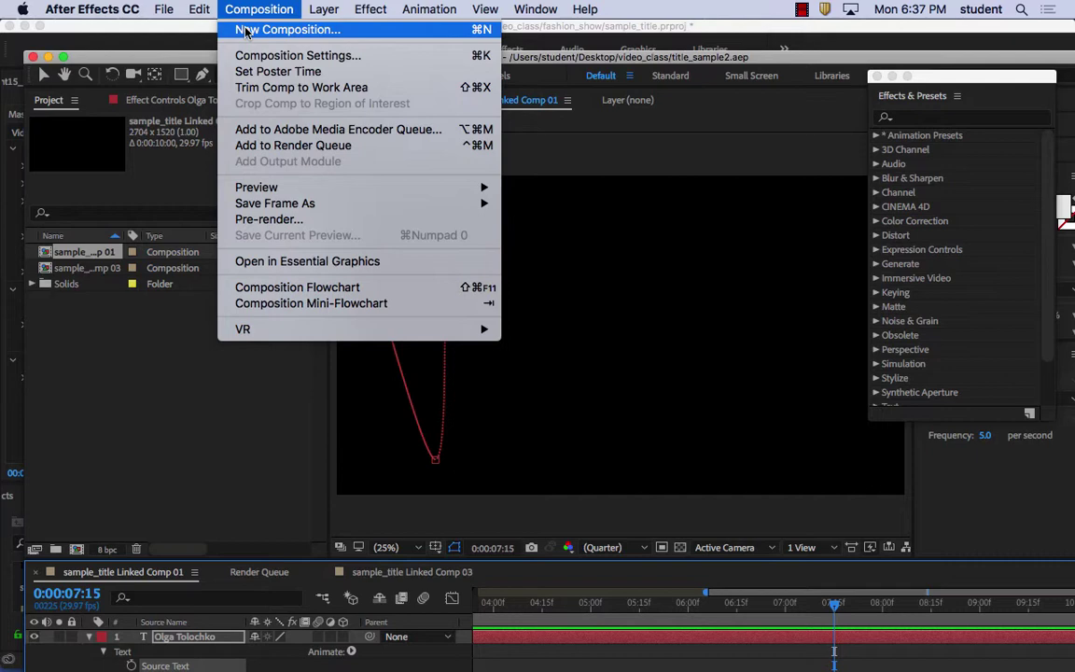
pyautogui.click(245, 30)
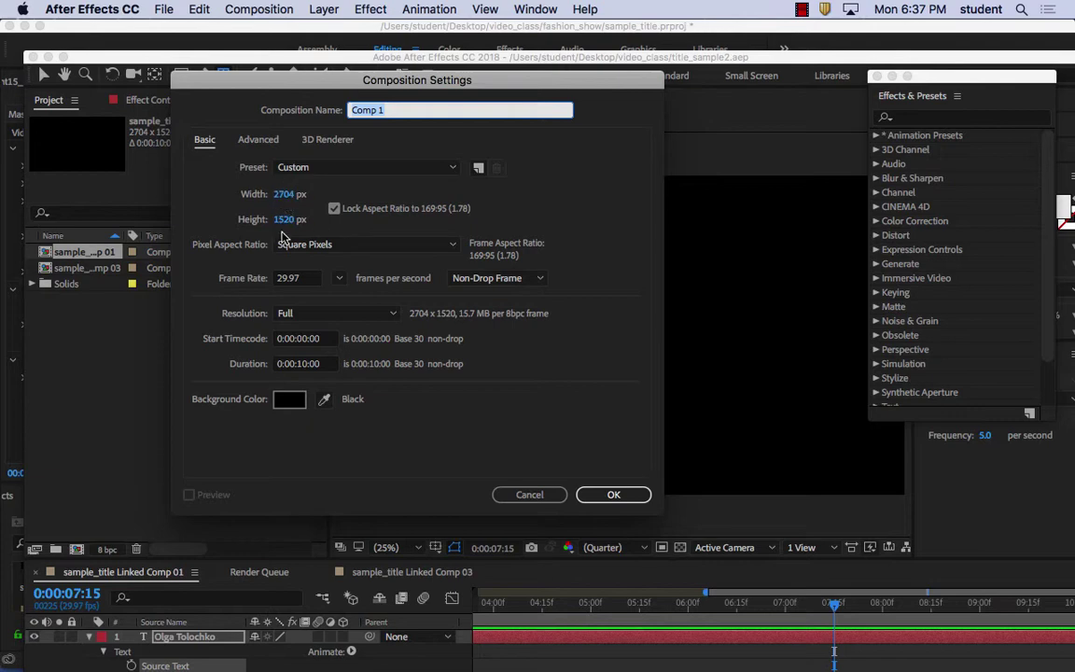
pyautogui.click(452, 168)
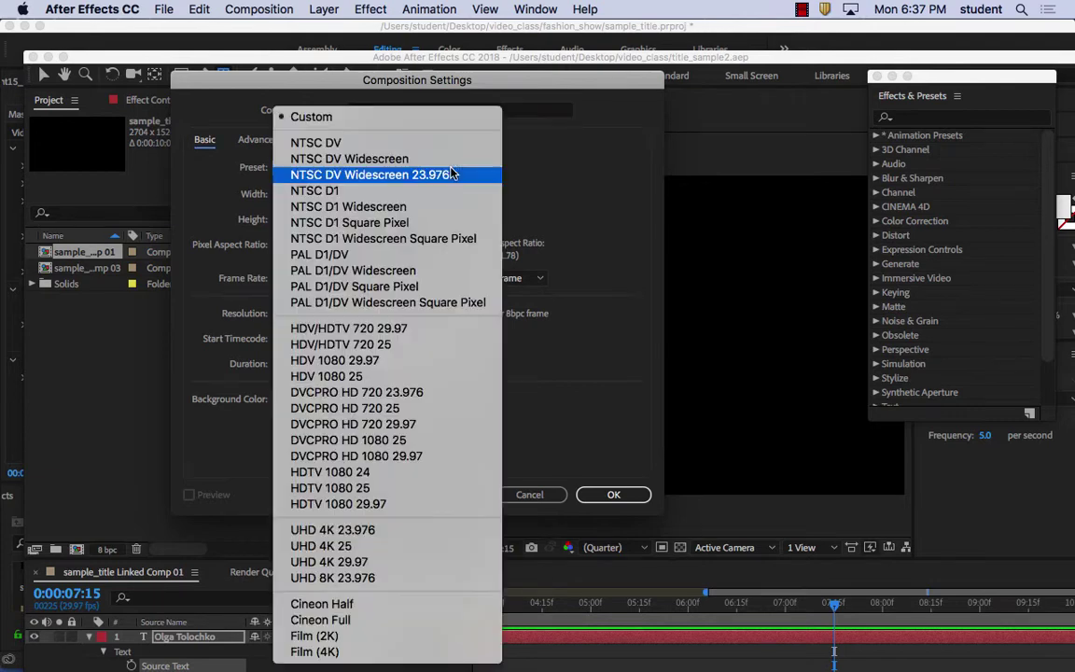
pyautogui.click(352, 652)
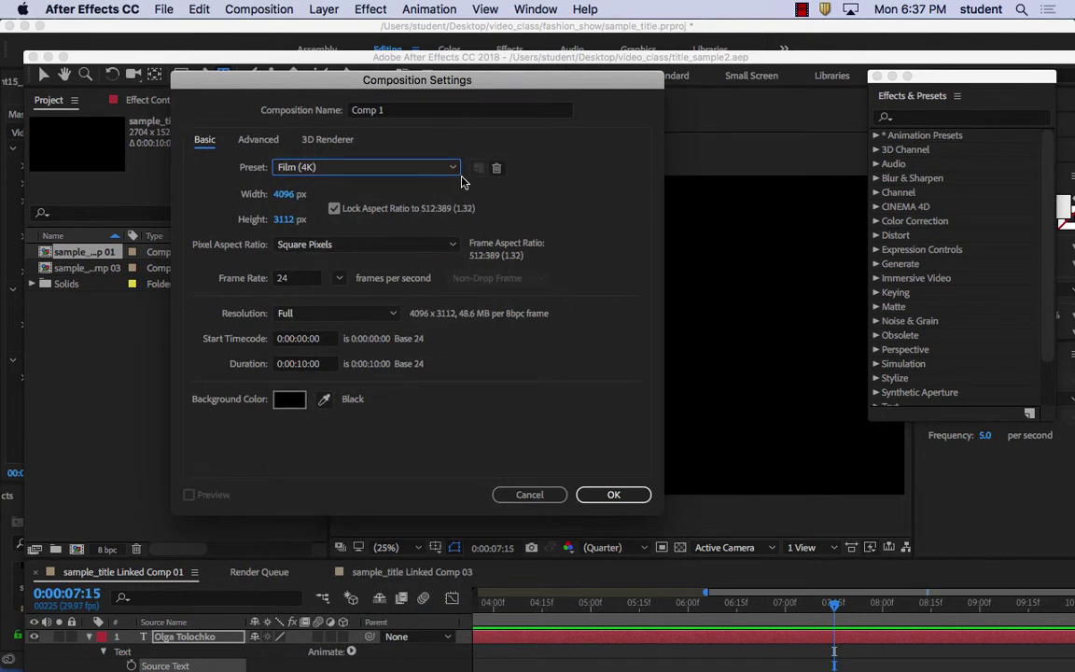
pyautogui.click(456, 170)
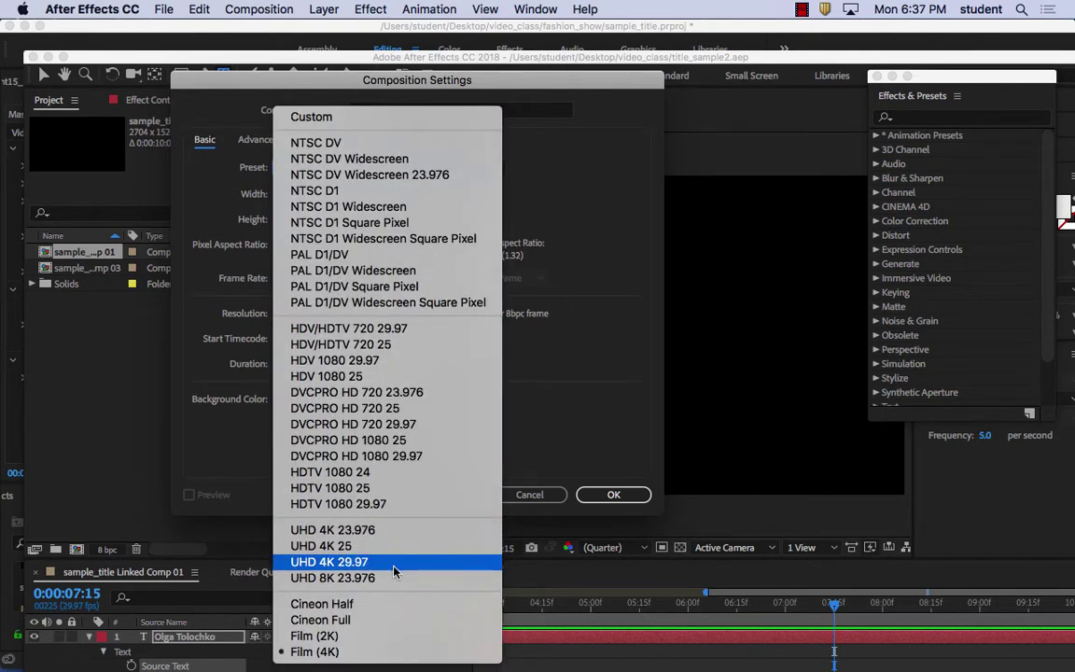
pyautogui.click(401, 562)
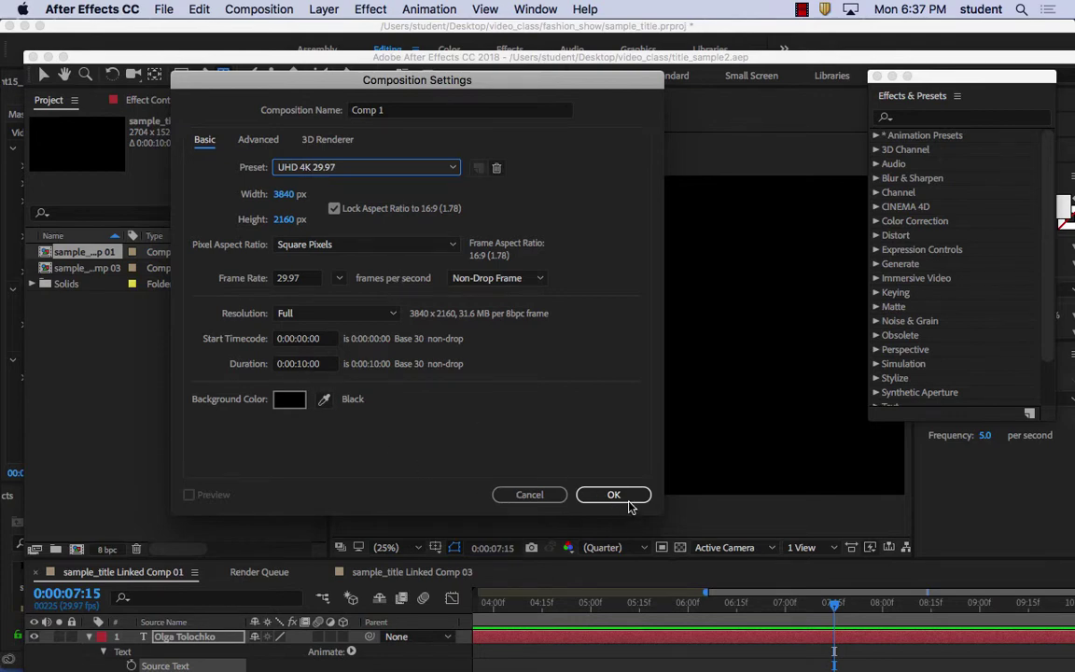
pyautogui.click(616, 496)
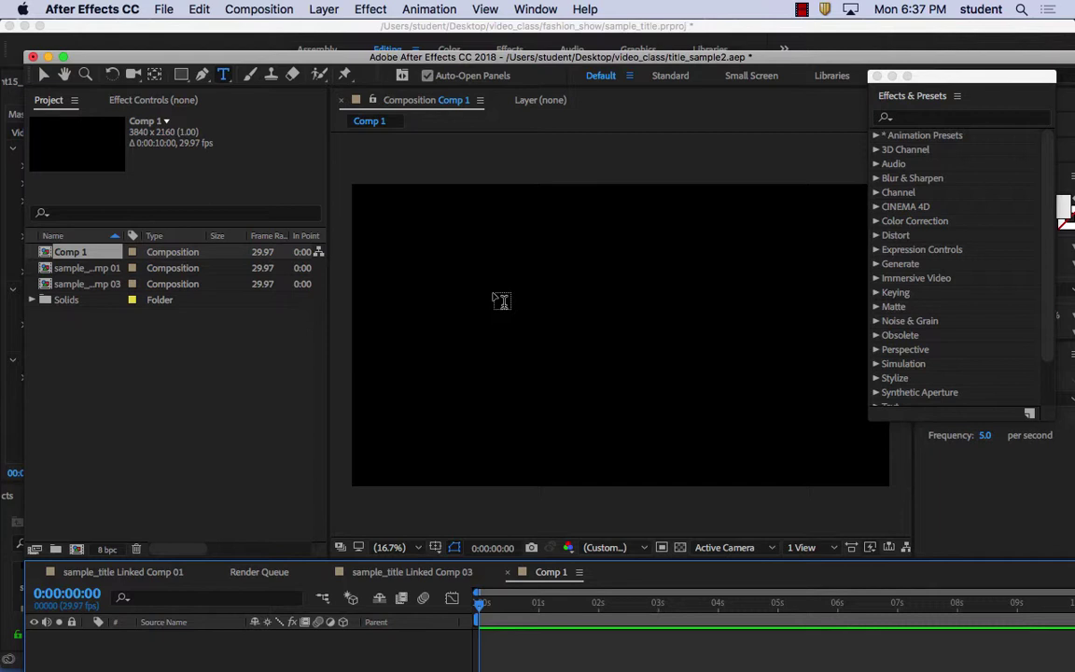
# Paste the student's name into a new text layer in Comp 1 and move it up-left
pyautogui.click(466, 327)
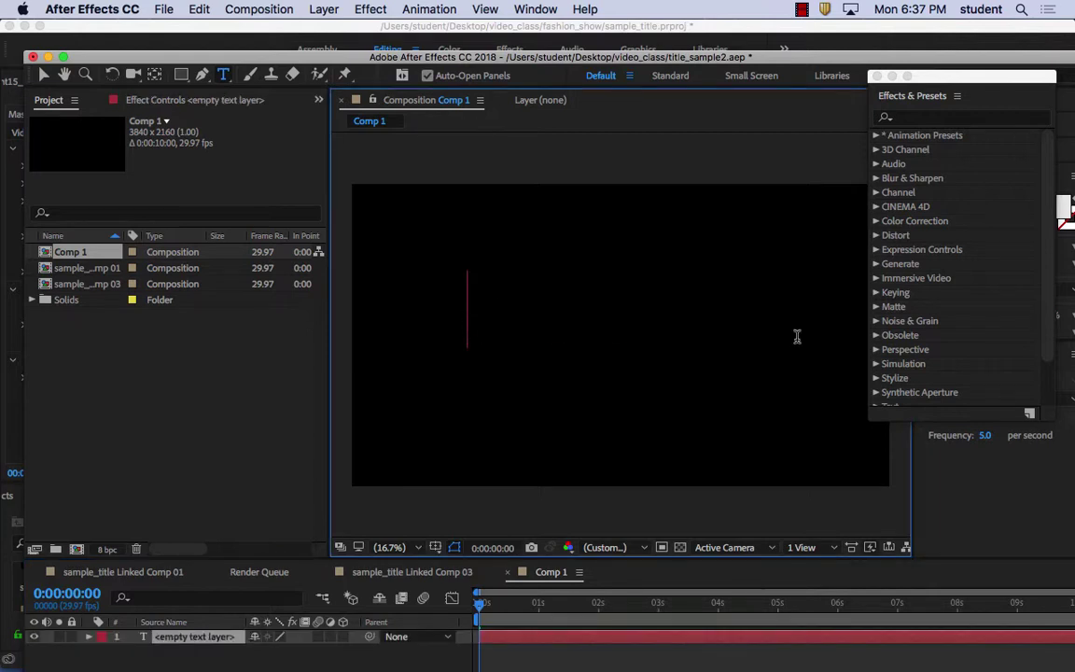
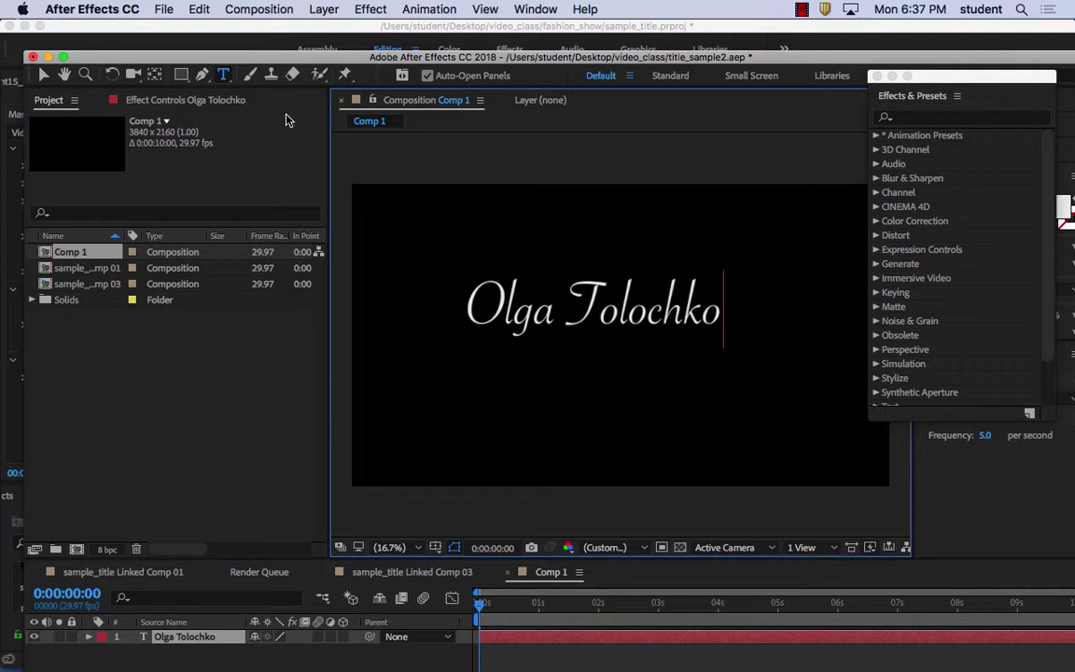
pyautogui.moveTo(287, 61); pyautogui.dragTo(278, 47)
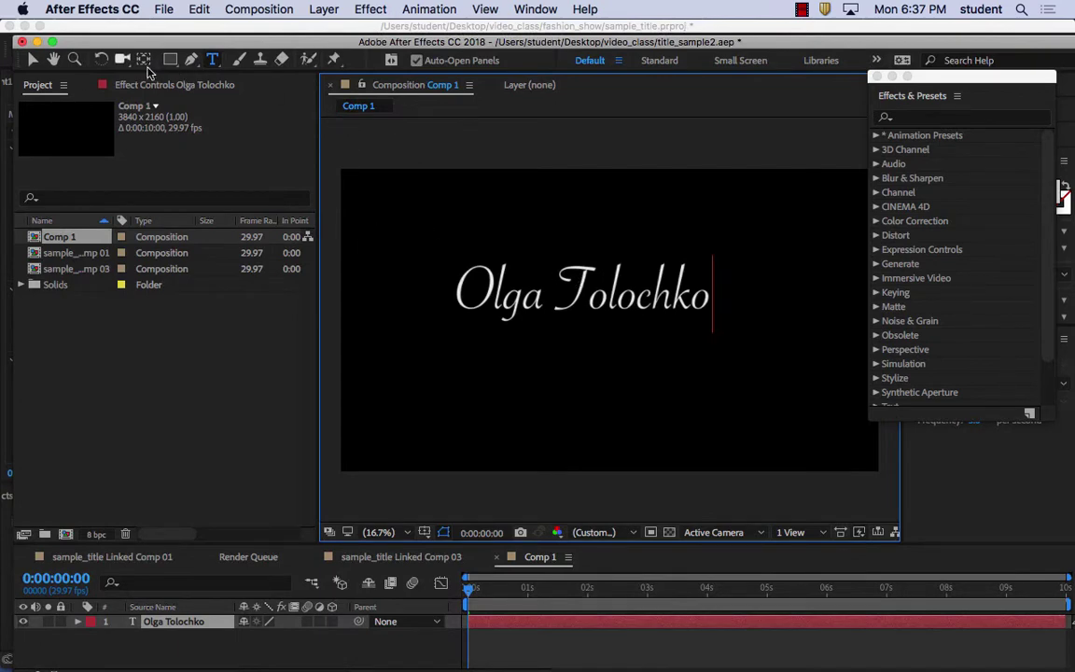
pyautogui.click(33, 60)
pyautogui.moveTo(621, 318); pyautogui.dragTo(555, 267)
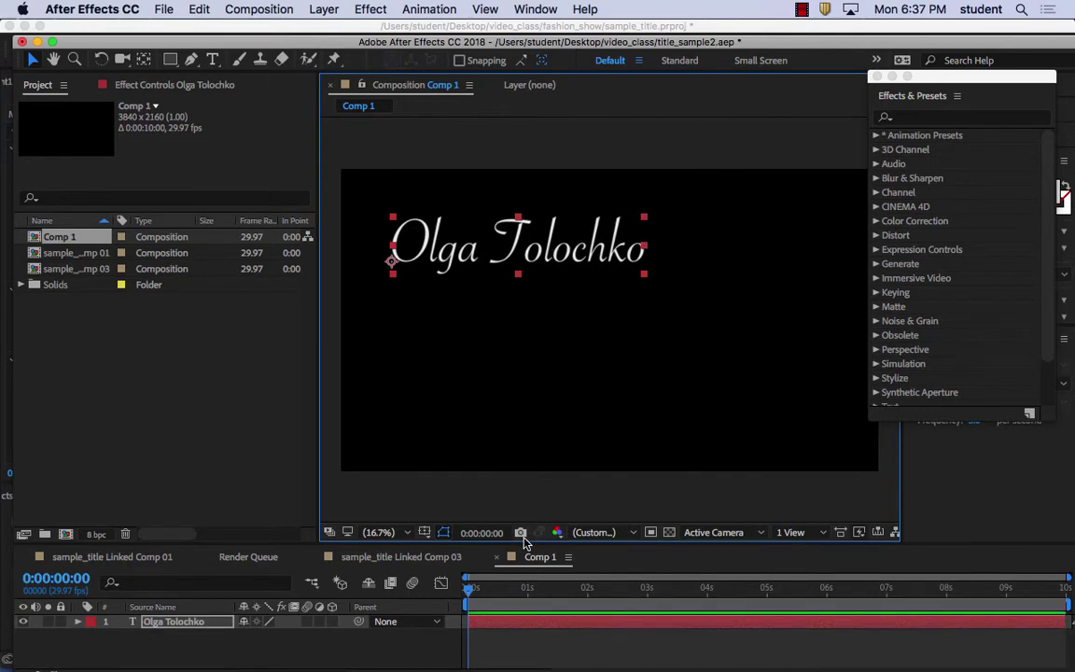
pyautogui.moveTo(524, 544); pyautogui.dragTo(527, 408)
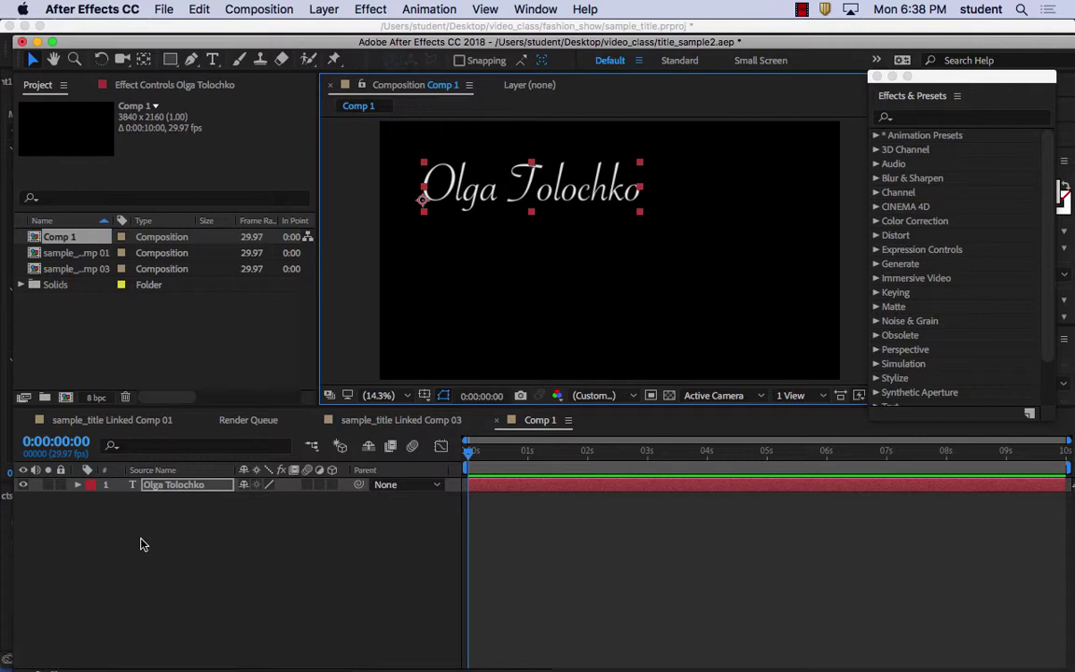
# Enable Position keyframing on the name layer and set its starting position at top-left
pyautogui.click(78, 486)
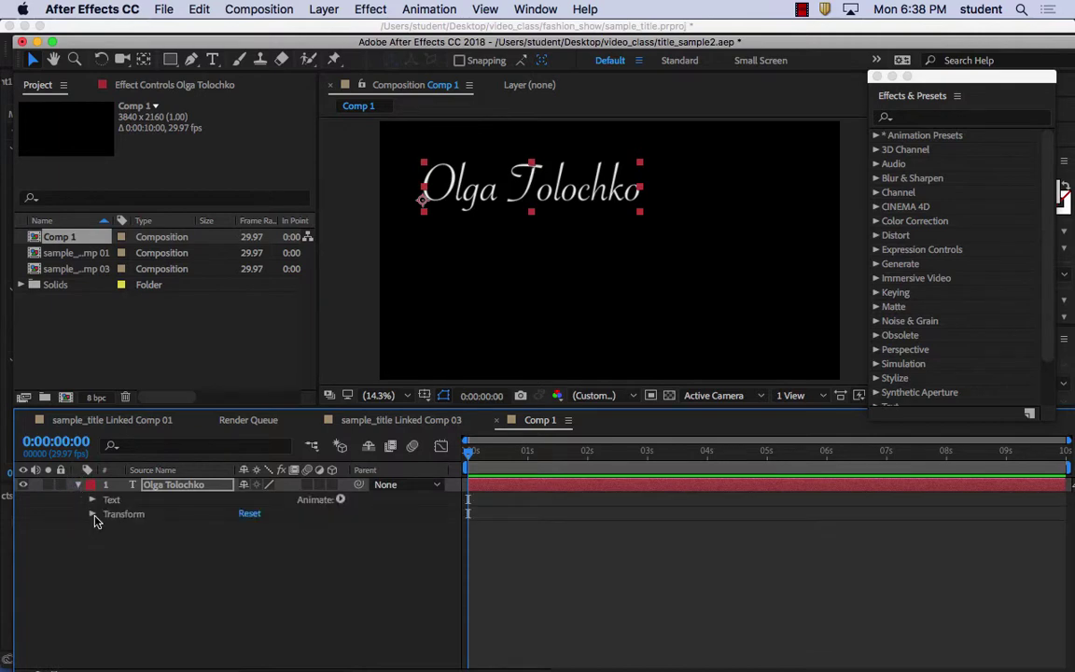
pyautogui.click(93, 513)
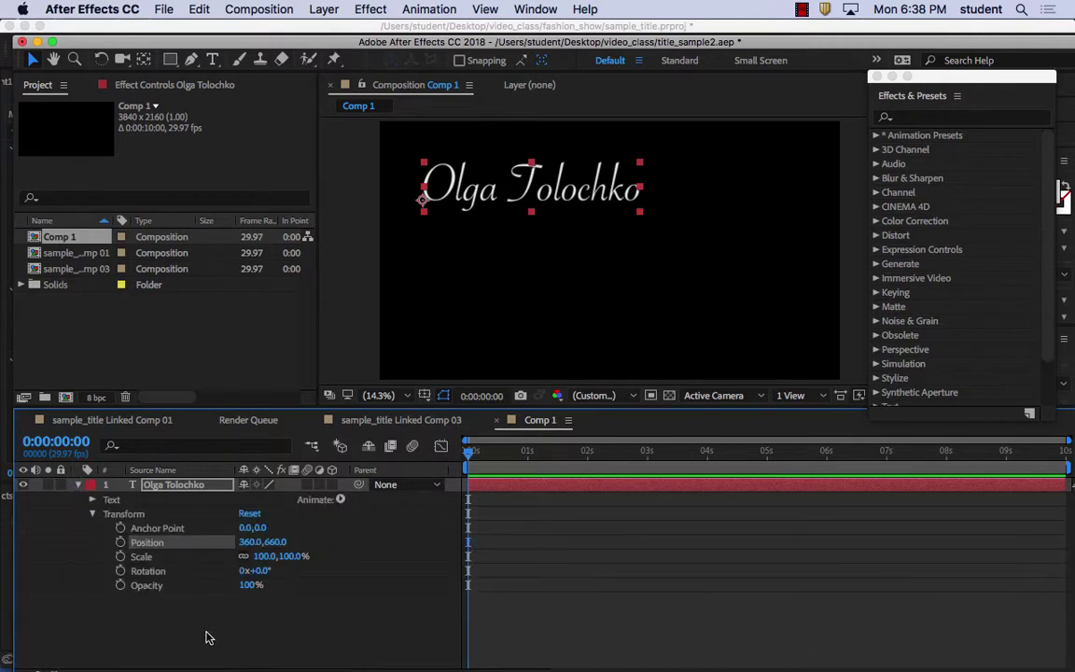
pyautogui.click(121, 543)
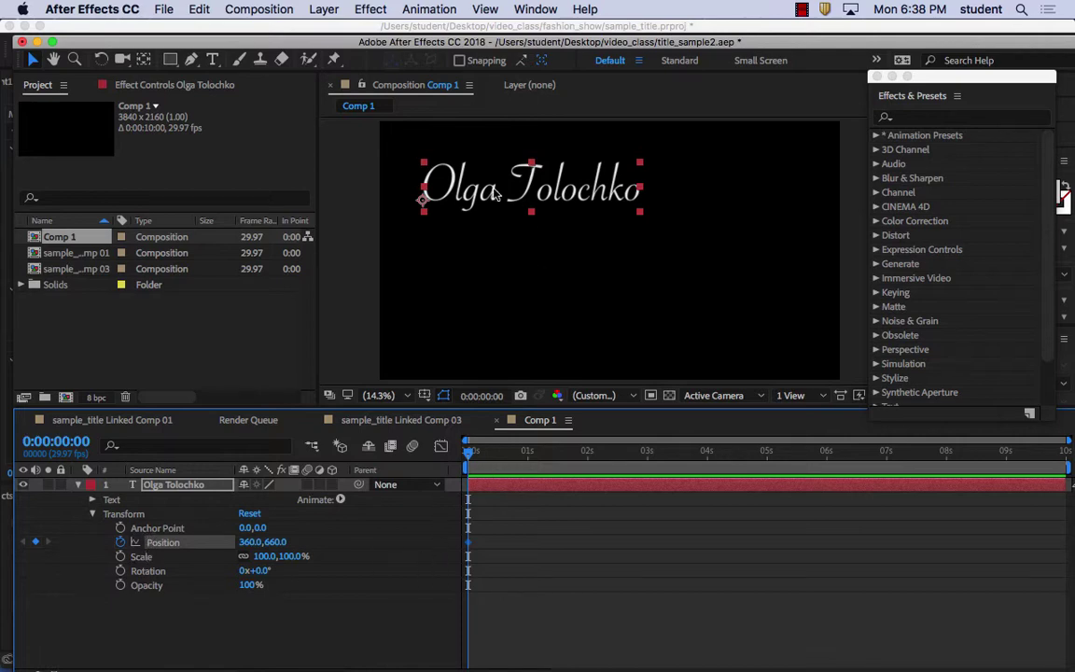
pyautogui.moveTo(444, 173); pyautogui.dragTo(459, 203)
pyautogui.moveTo(545, 258); pyautogui.dragTo(554, 317)
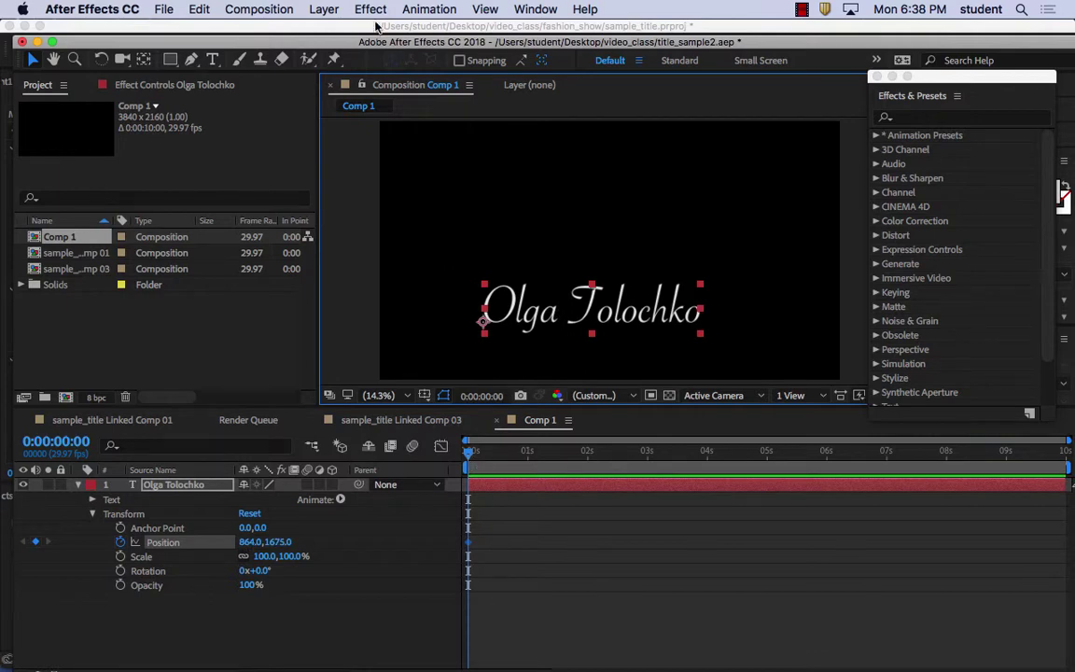
pyautogui.moveTo(632, 326); pyautogui.dragTo(554, 188)
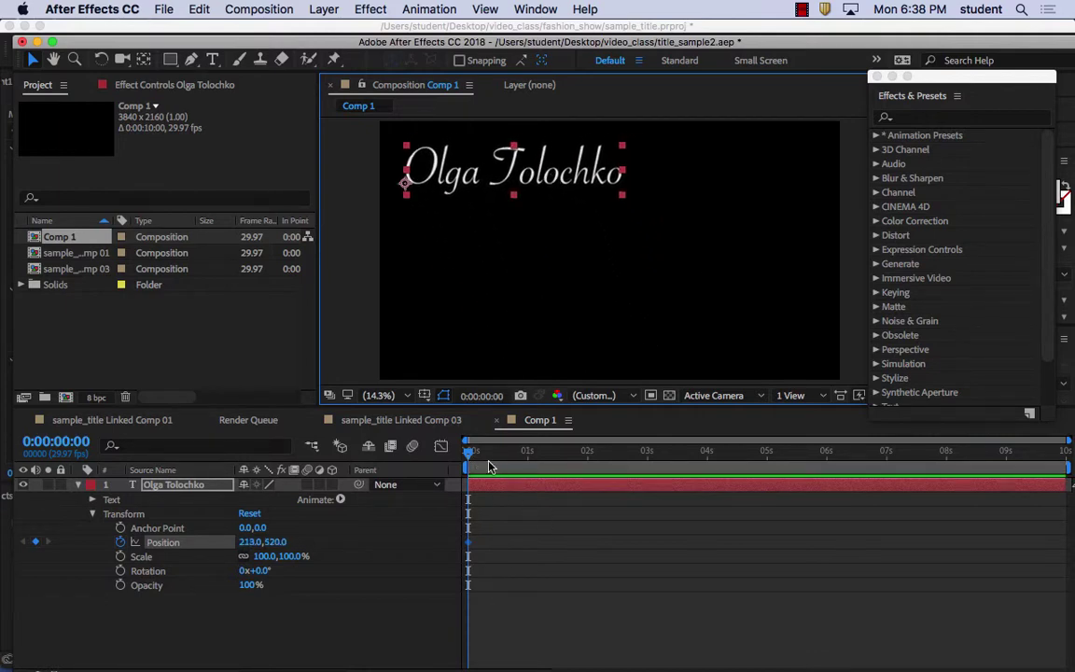
# Add Position keyframes lower-centre at 3:01 and upper-right at 7:00, then preview the path
pyautogui.moveTo(464, 454); pyautogui.dragTo(650, 457)
pyautogui.moveTo(527, 172); pyautogui.dragTo(621, 309)
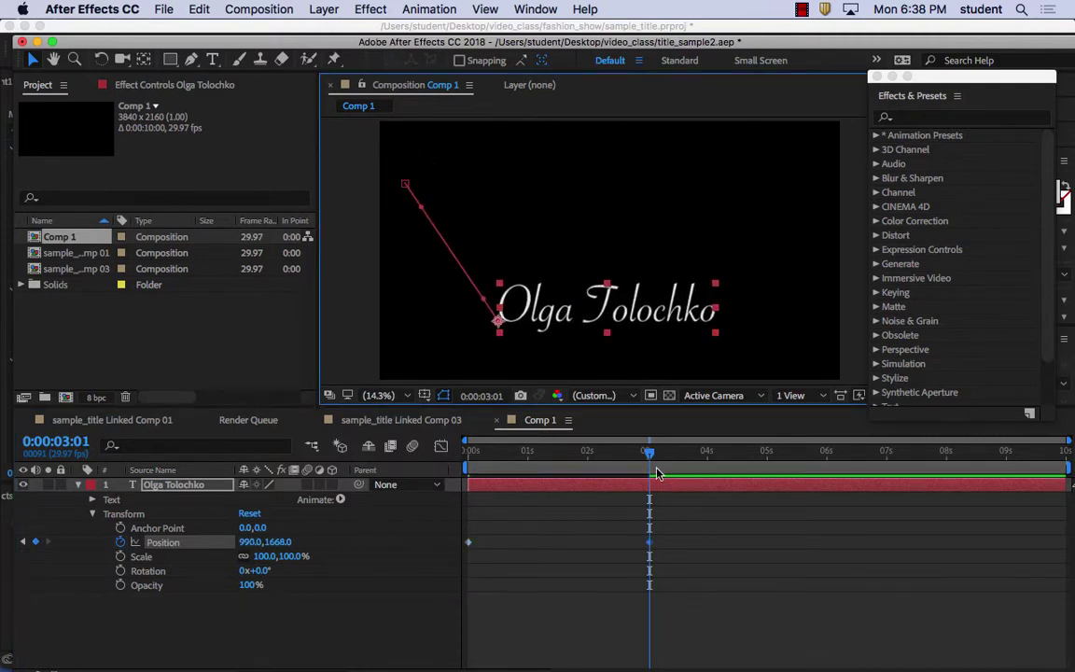
pyautogui.moveTo(651, 455); pyautogui.dragTo(883, 471)
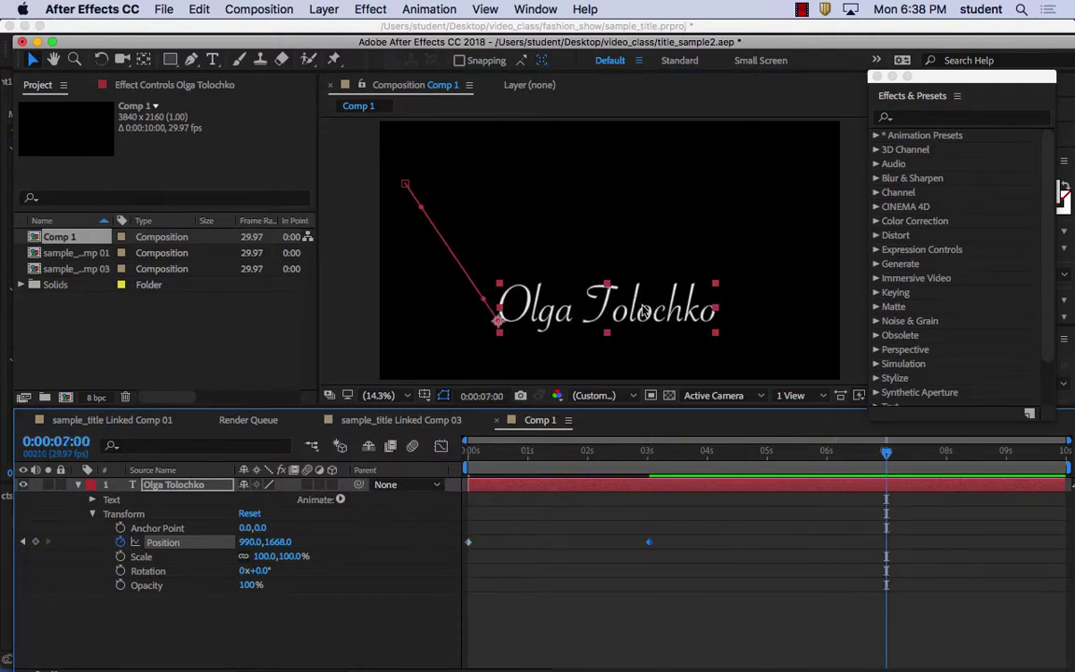
pyautogui.moveTo(633, 291); pyautogui.dragTo(729, 206)
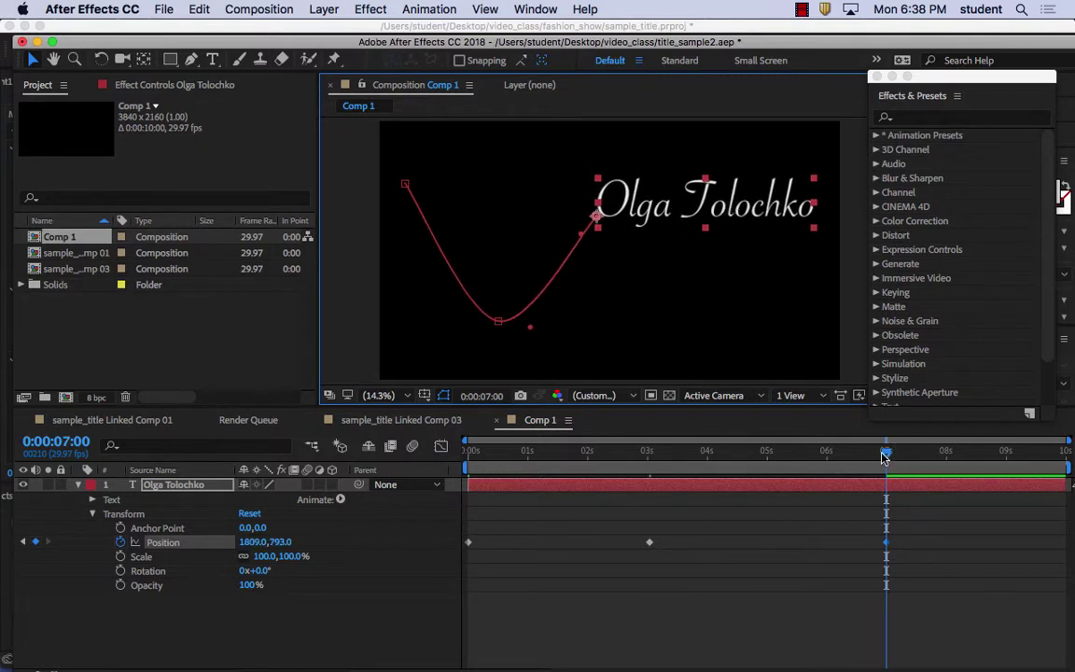
pyautogui.click(805, 451)
pyautogui.moveTo(744, 483); pyautogui.dragTo(415, 500)
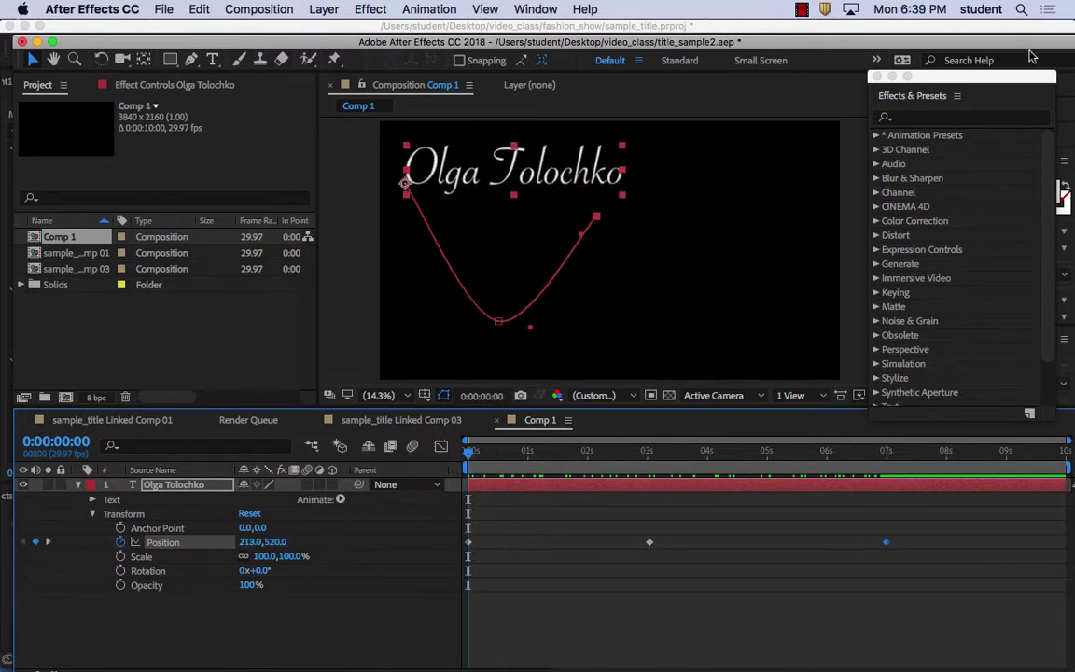
# Move the Effects & Presets panel further to the left
pyautogui.moveTo(888, 95); pyautogui.dragTo(756, 97)
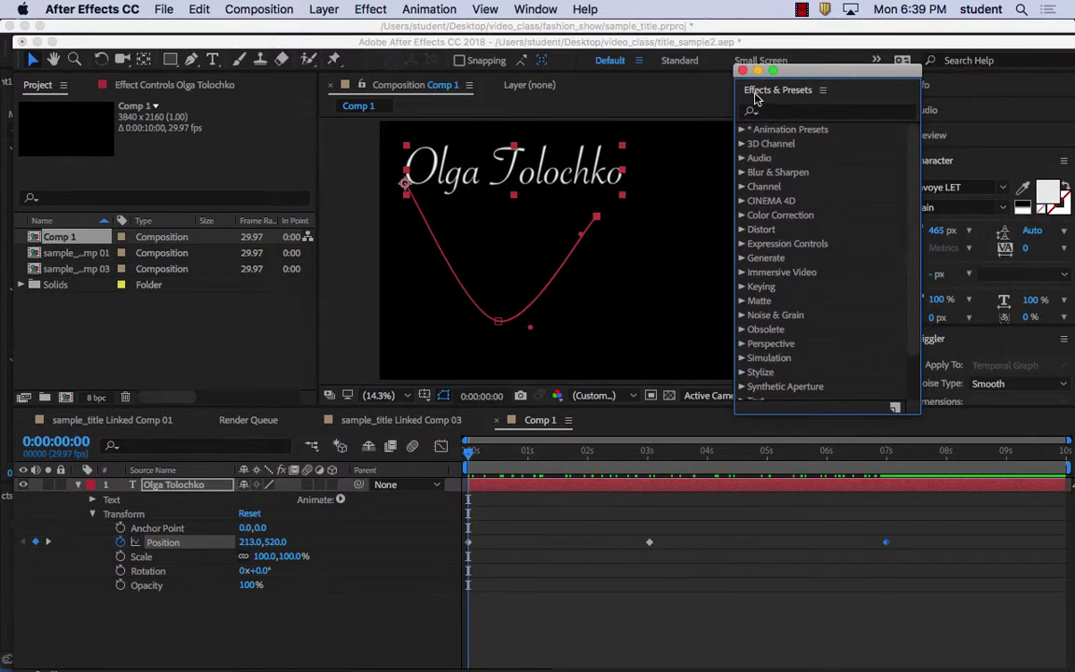
pyautogui.click(551, 8)
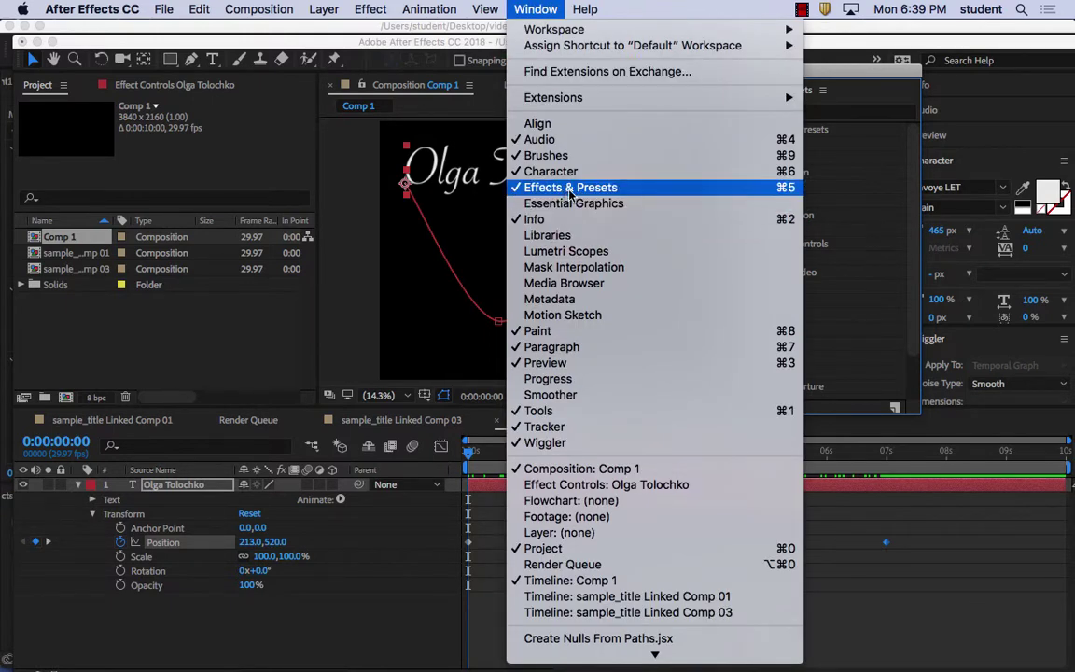
pyautogui.click(553, 8)
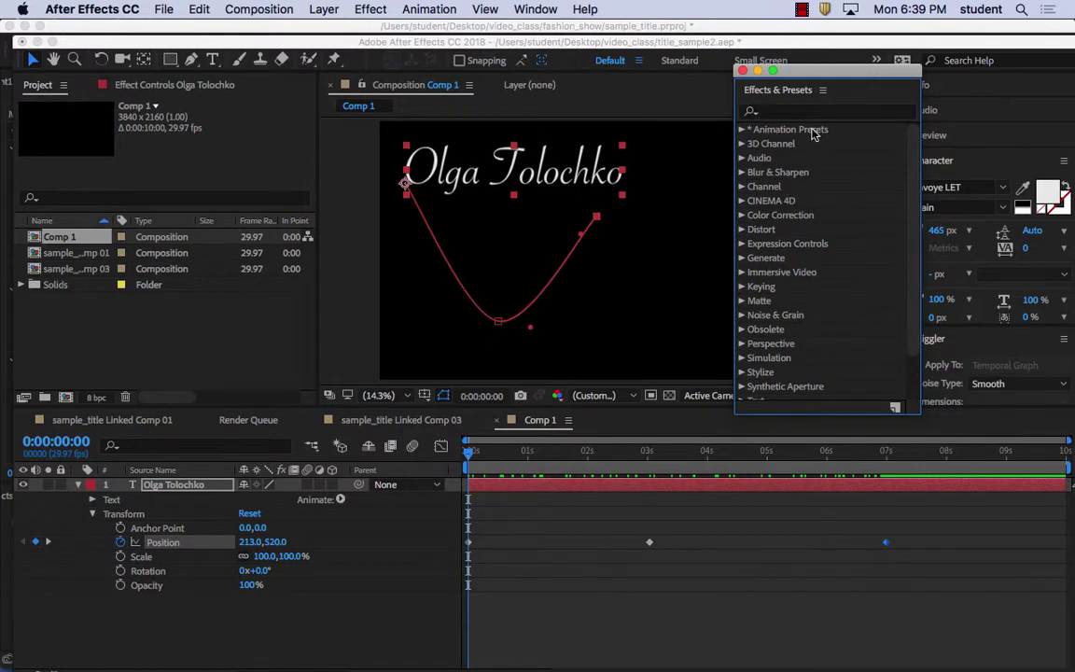
# Expand Animation Presets > Text > Animate In to list presets like Fade Up Words
pyautogui.click(744, 131)
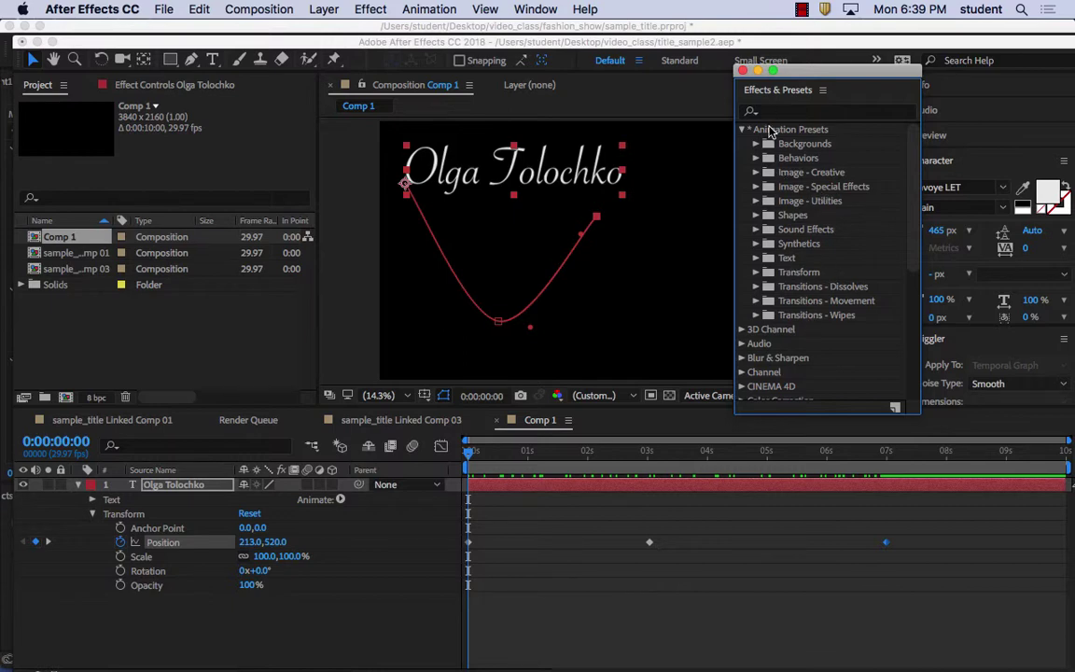
pyautogui.click(756, 258)
pyautogui.scroll(-4, 821, 205)
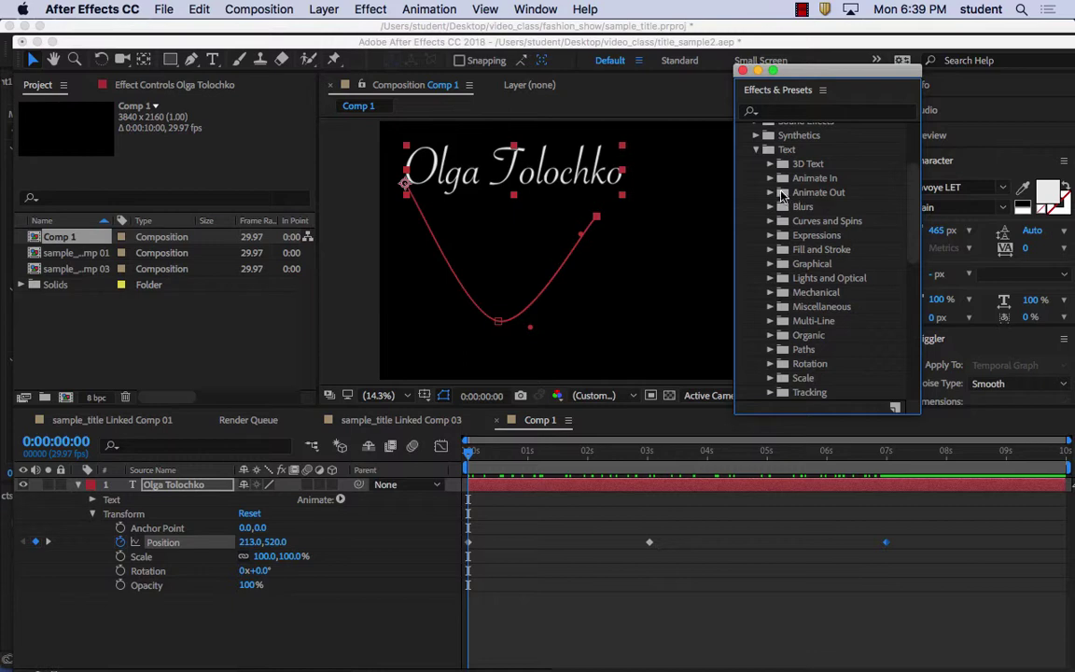
pyautogui.click(770, 177)
pyautogui.scroll(-2, 792, 213)
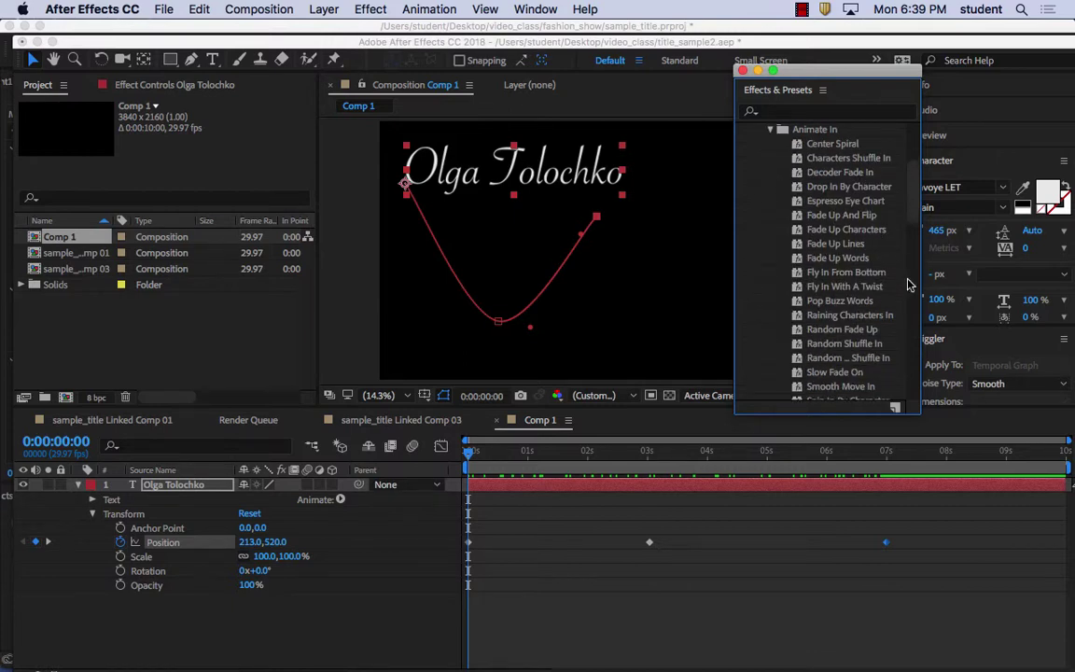
pyautogui.scroll(-3, 919, 241)
pyautogui.moveTo(919, 240); pyautogui.dragTo(919, 257)
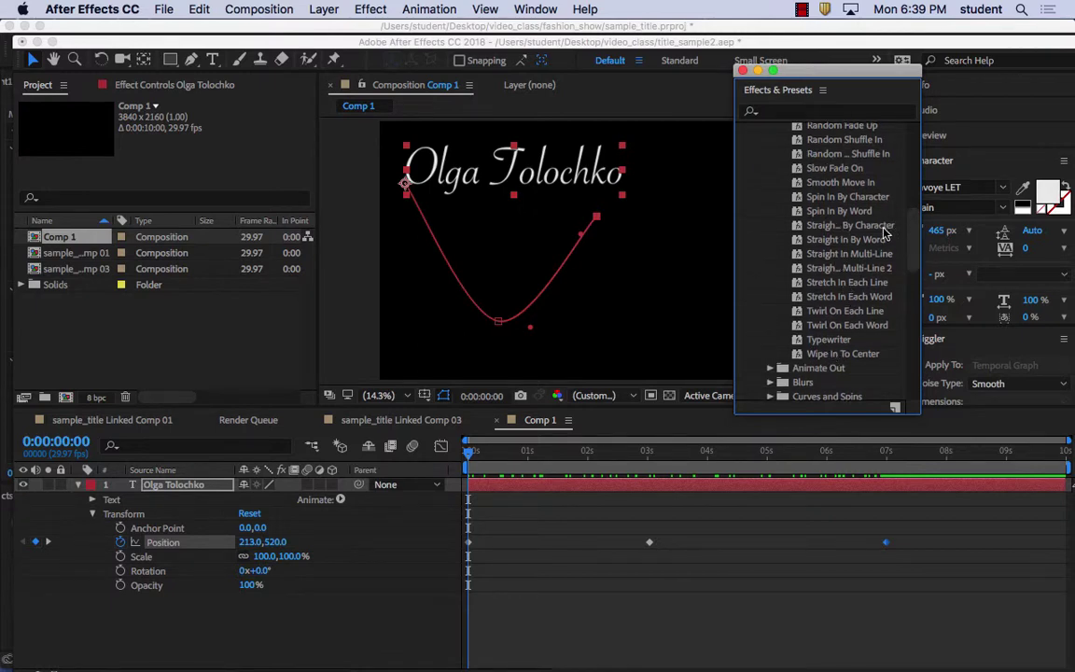
pyautogui.scroll(3, 868, 280)
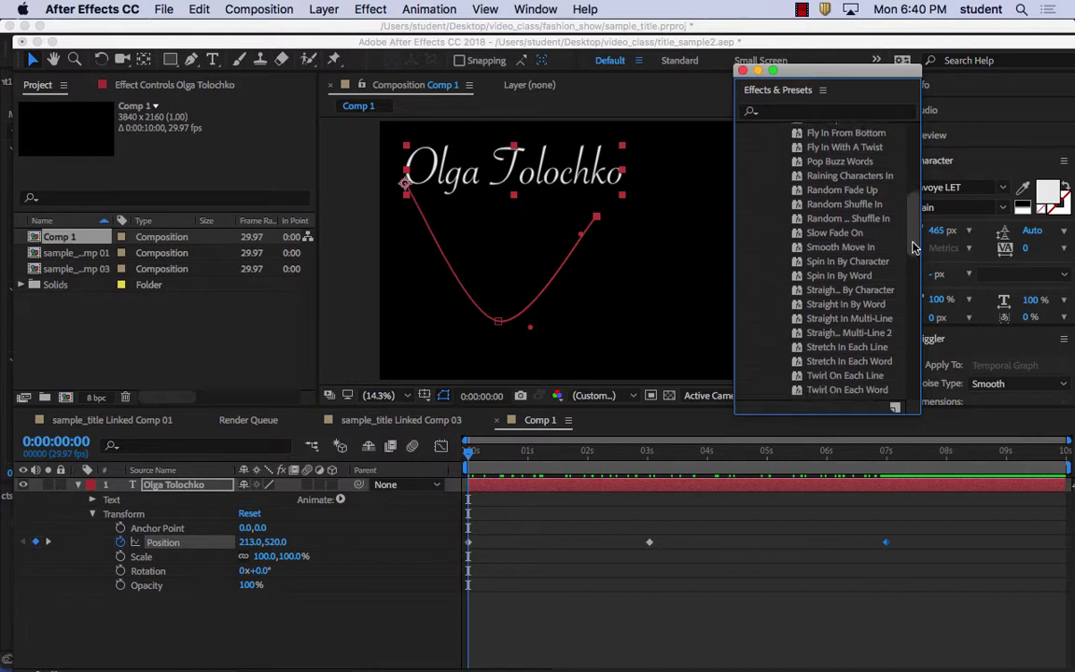
pyautogui.scroll(-2, 916, 225)
pyautogui.scroll(5, 916, 225)
pyautogui.scroll(2, 916, 225)
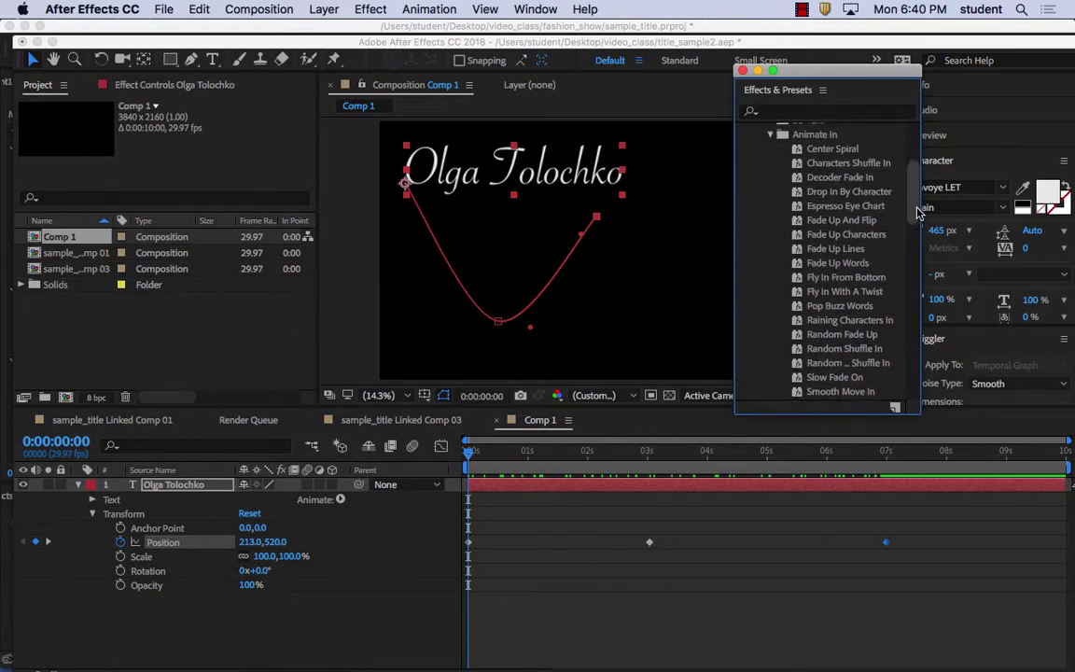
# Apply the Characters Shuffle In preset to the name title, preview it, then undo it
pyautogui.click(843, 165)
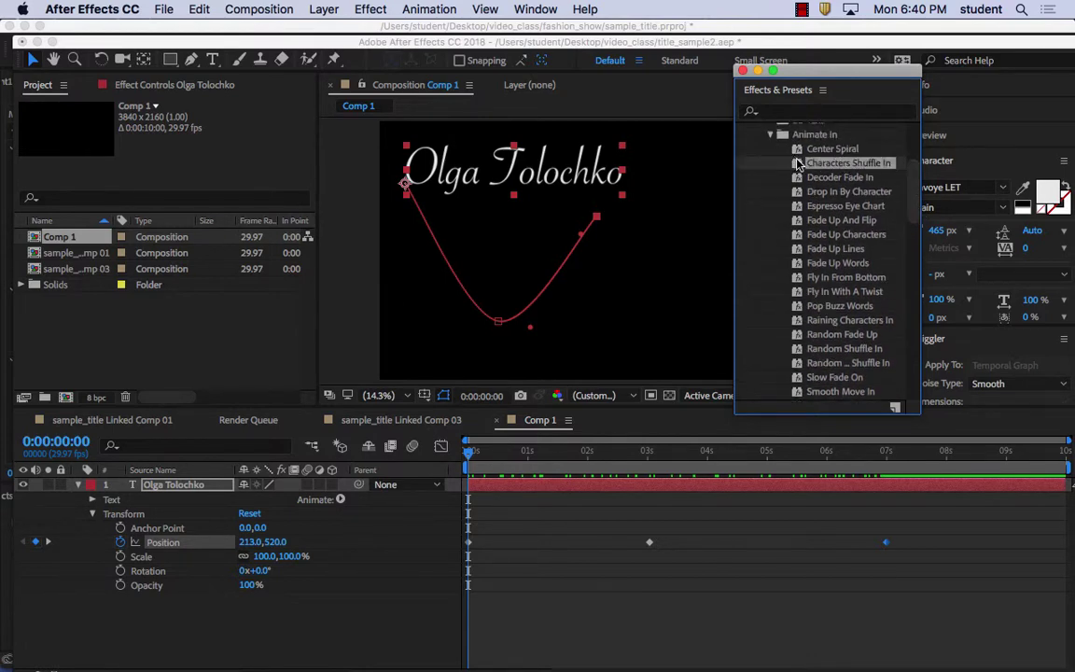
pyautogui.moveTo(798, 163); pyautogui.dragTo(520, 177)
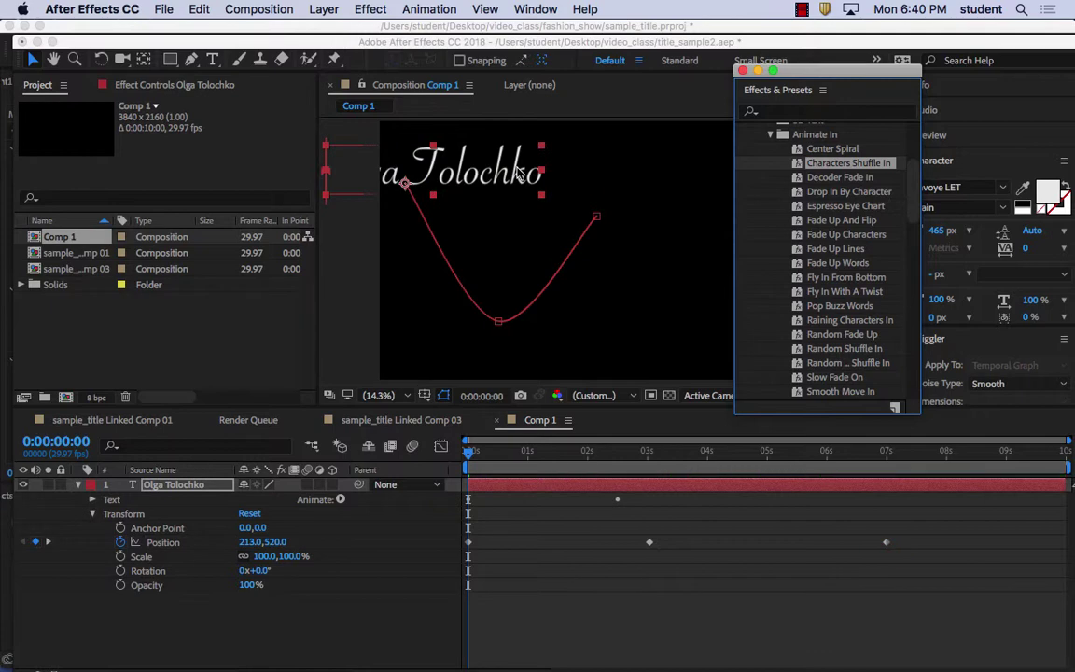
pyautogui.press('space')
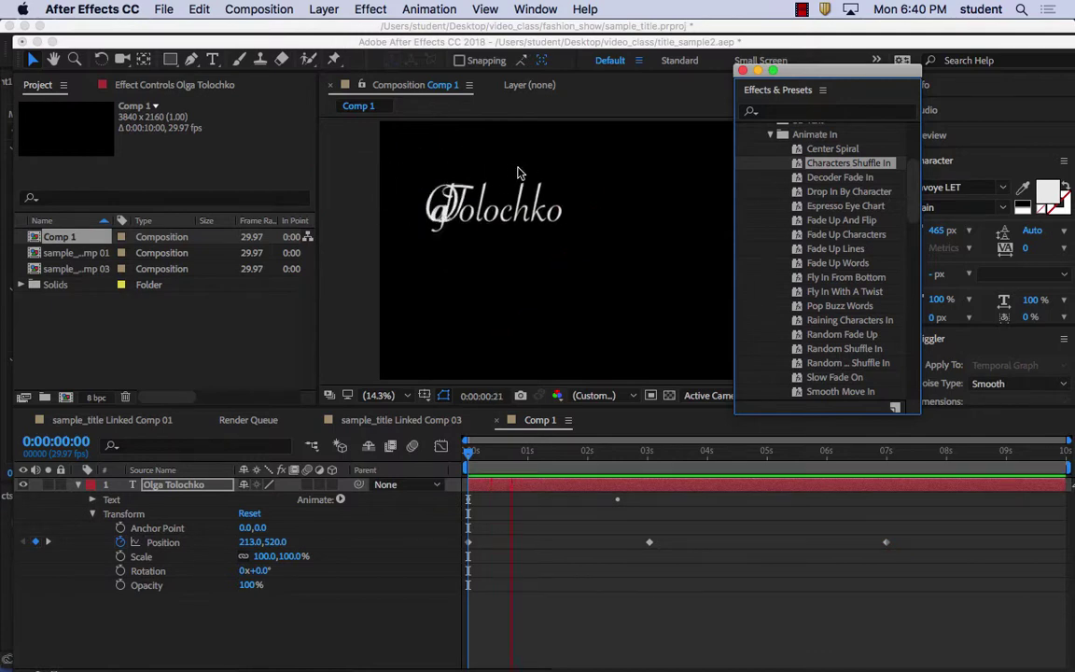
pyautogui.press('space')
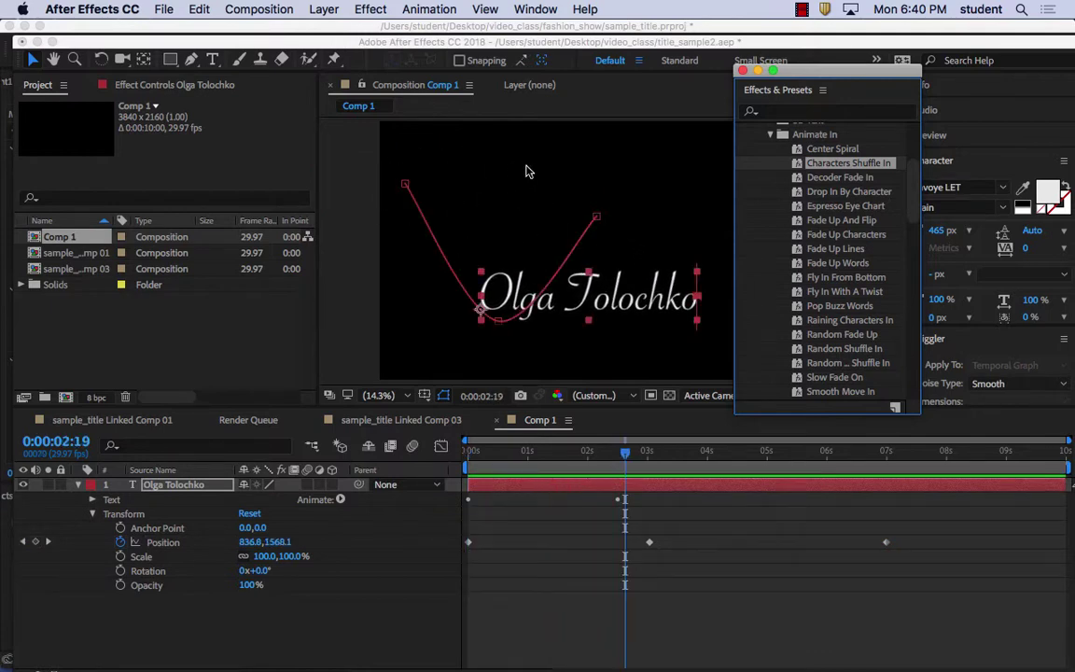
pyautogui.click(199, 10)
pyautogui.click(191, 29)
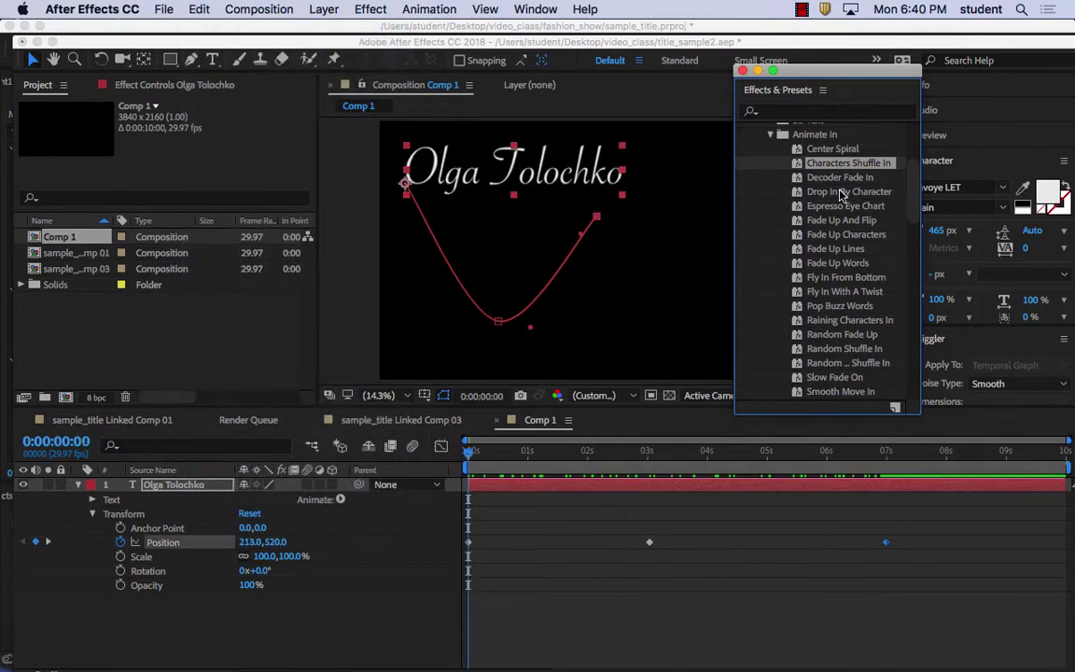
# Apply Fade Up And Flip to the name and preview it, stopping at 0:00:07:03
pyautogui.click(829, 222)
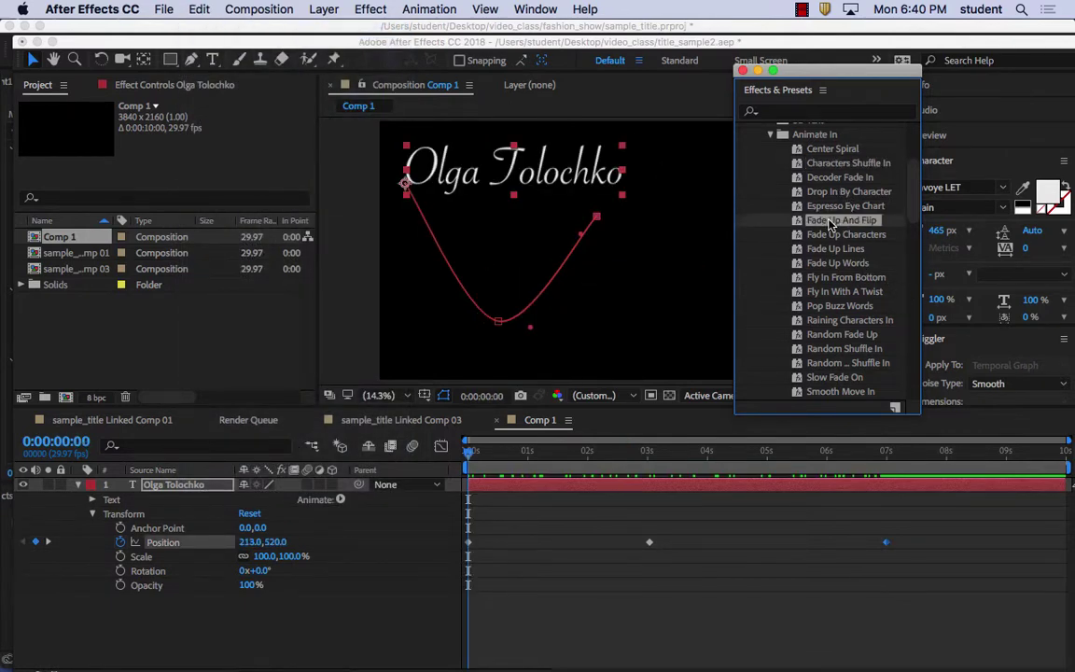
pyautogui.moveTo(795, 225); pyautogui.dragTo(566, 185)
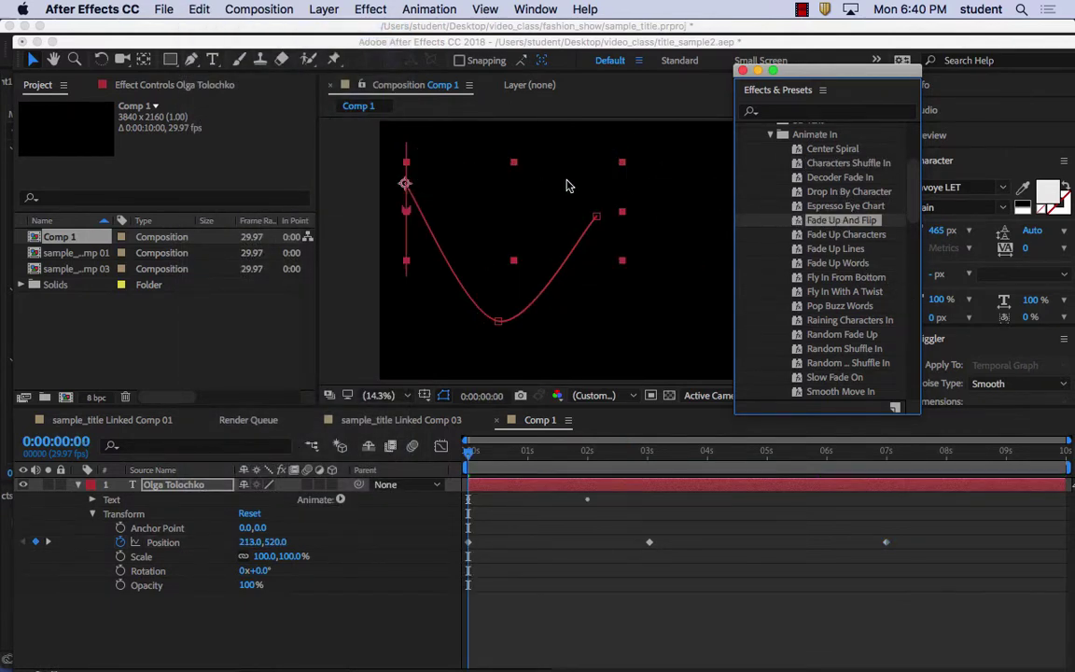
pyautogui.press('space')
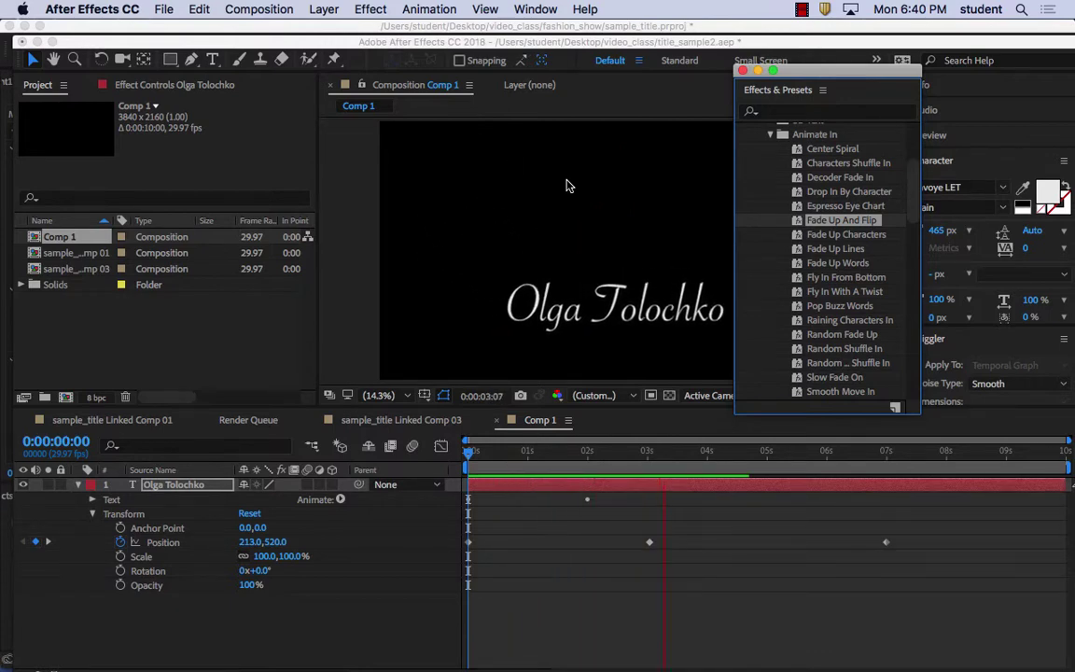
pyautogui.moveTo(822, 71); pyautogui.dragTo(920, 60)
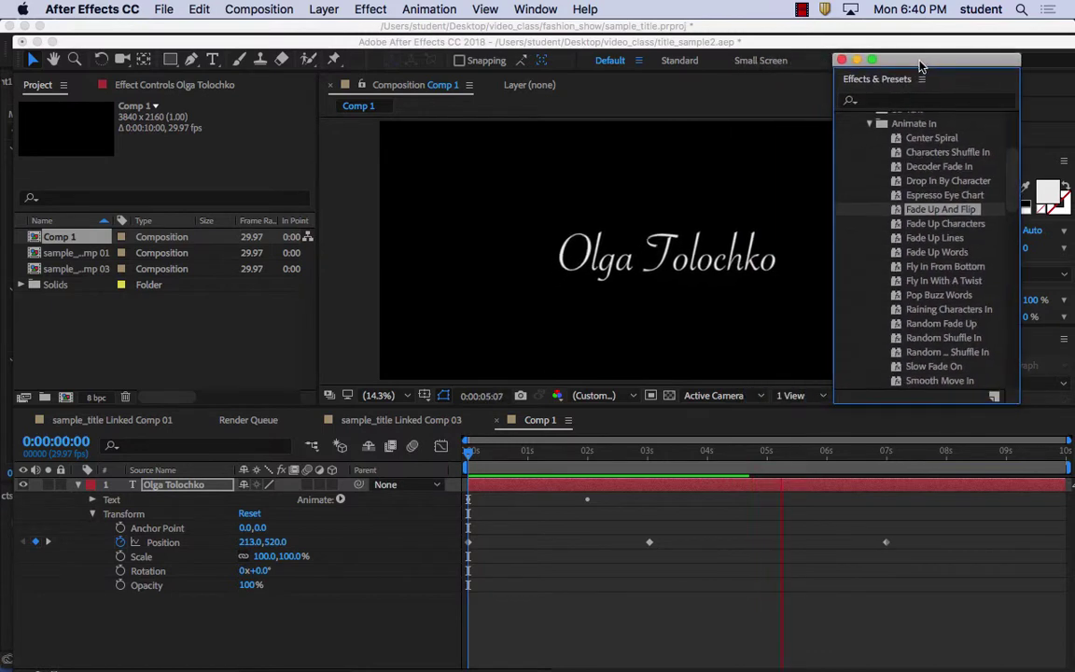
pyautogui.press('space')
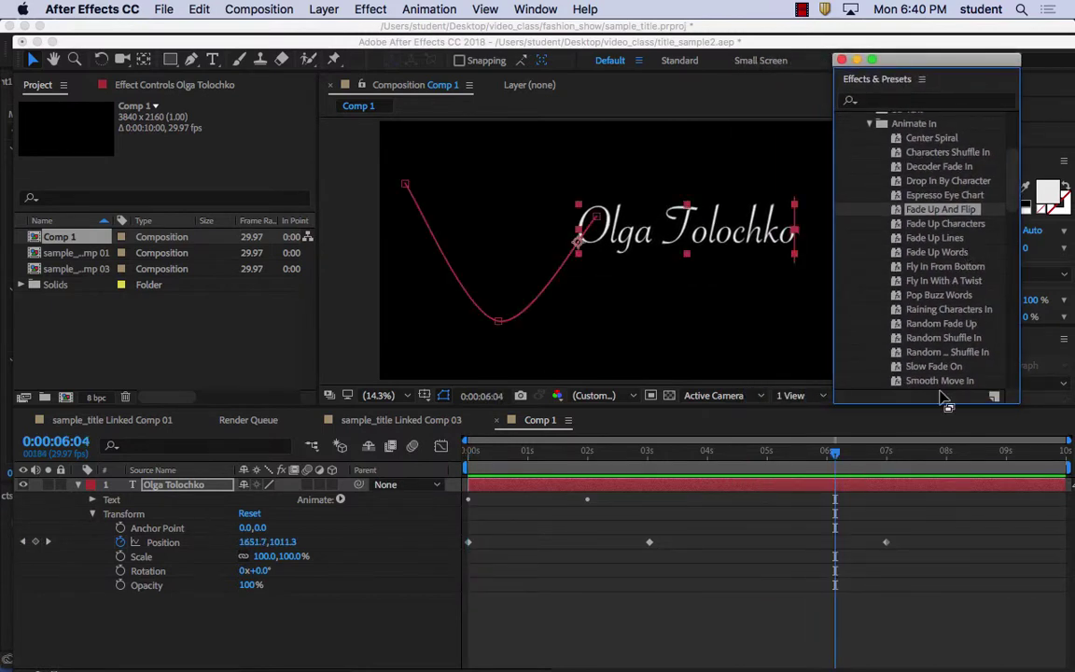
pyautogui.press('space')
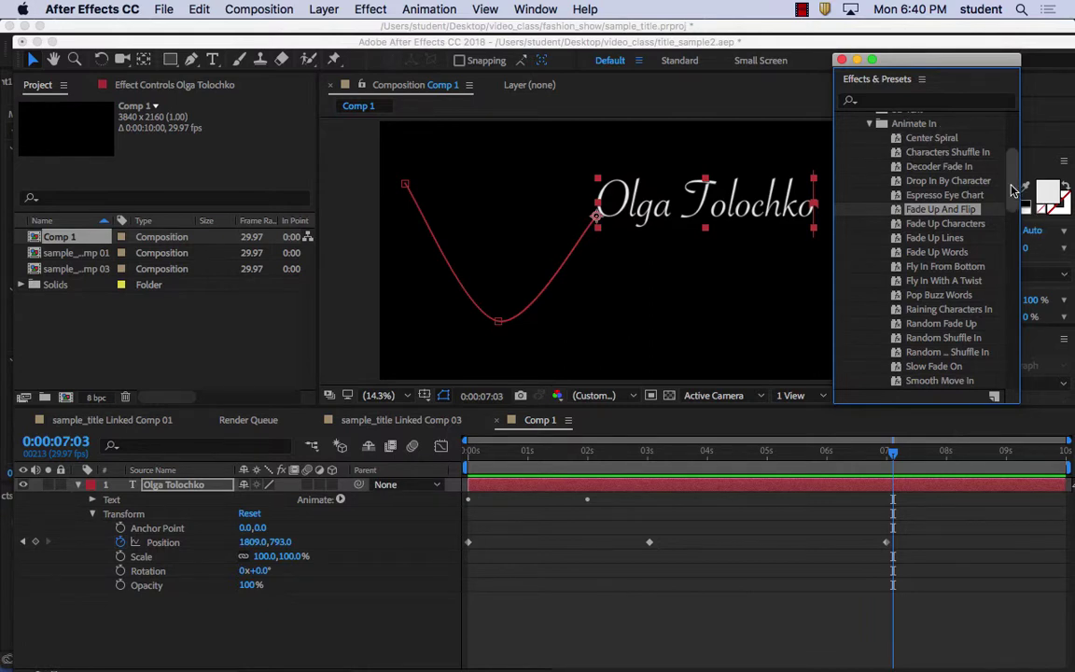
# Apply the Animate Out preset Random Word Fly Off to the name, preview it, then undo it
pyautogui.scroll(-12, 1019, 274)
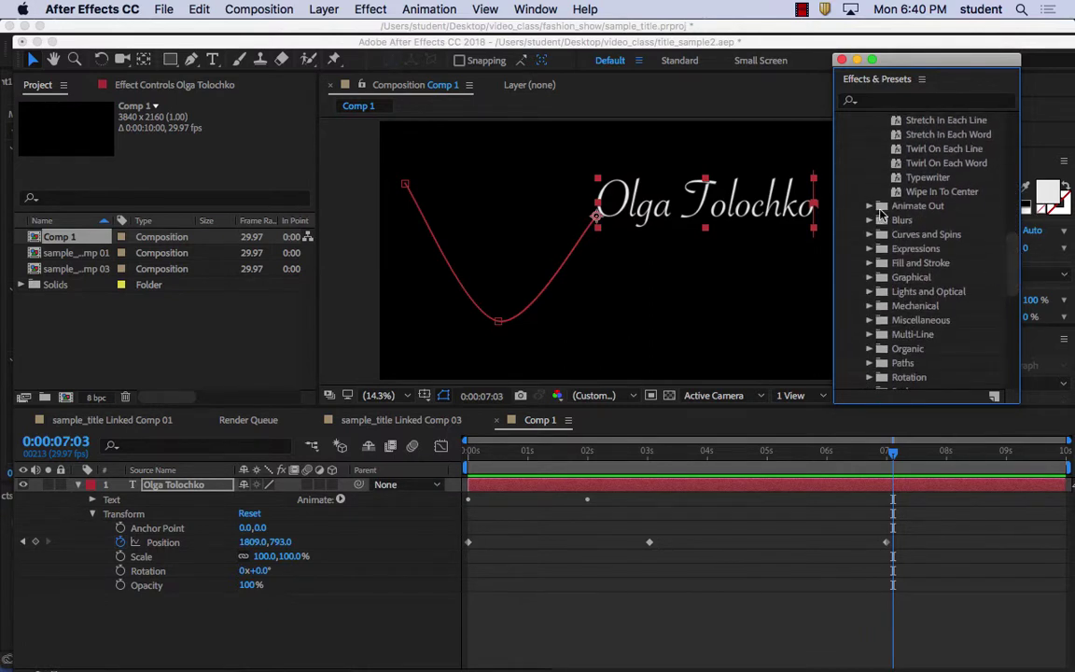
pyautogui.click(869, 203)
pyautogui.scroll(-3, 991, 233)
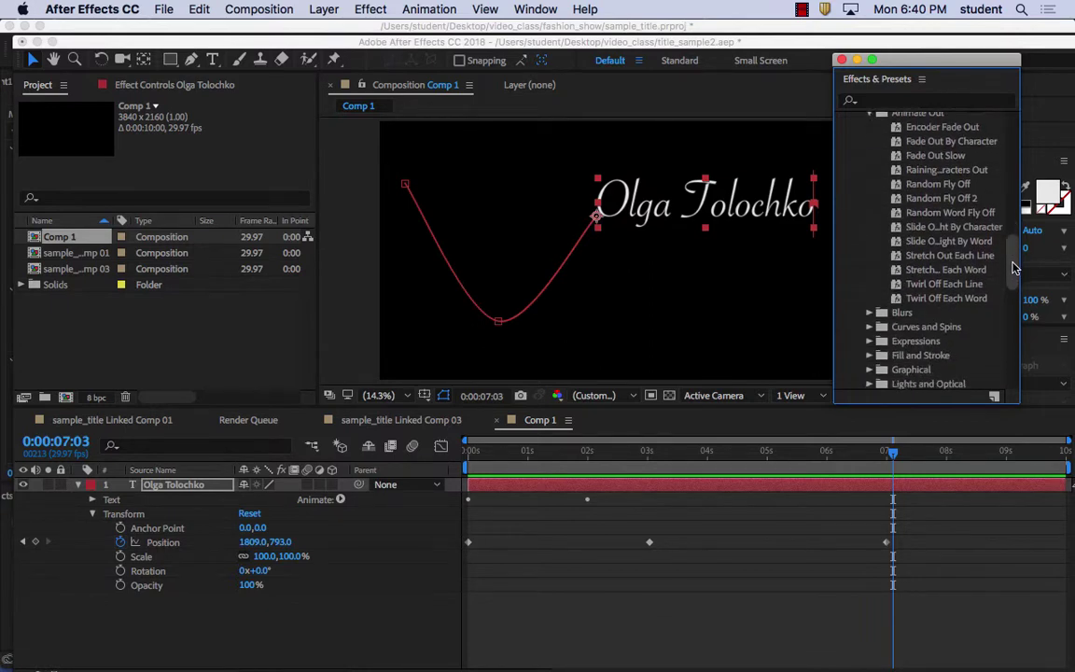
pyautogui.click(949, 202)
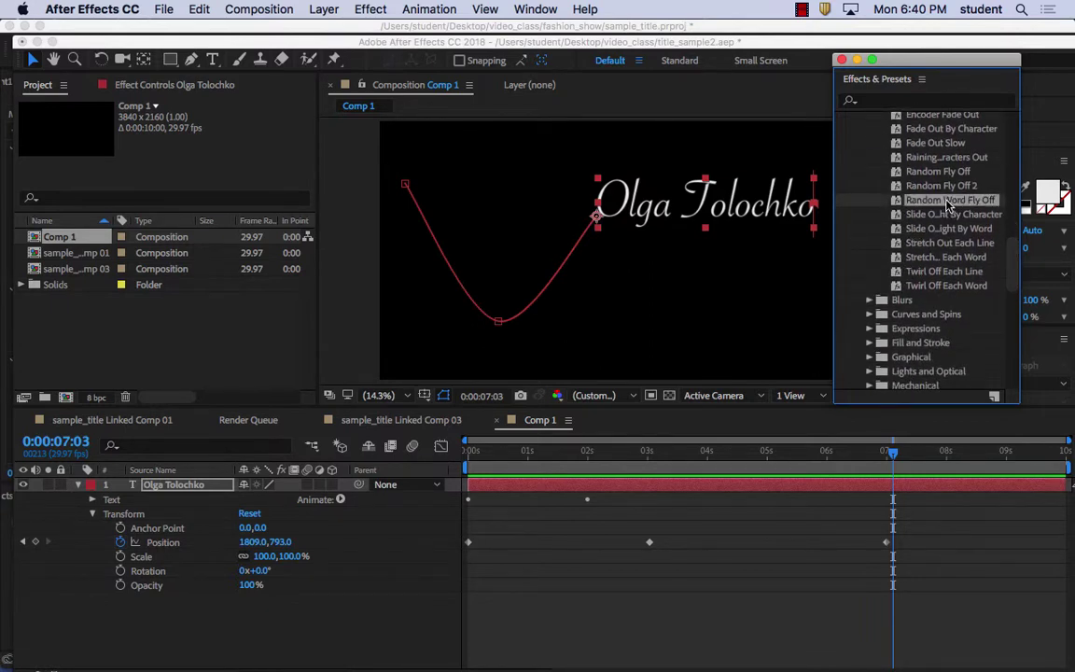
pyautogui.click(934, 188)
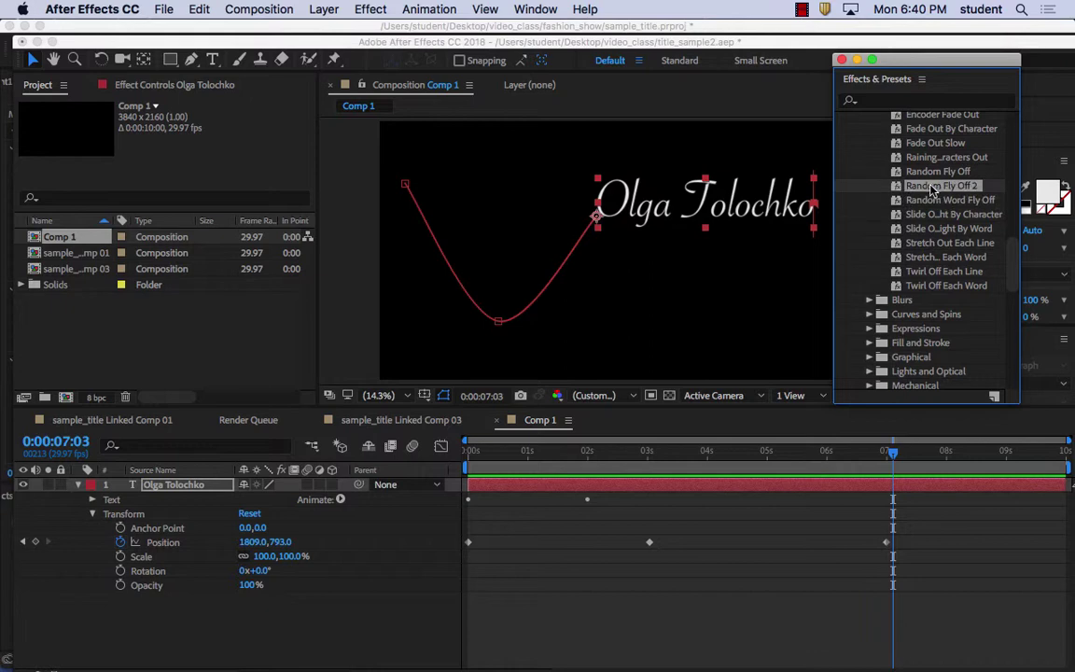
pyautogui.click(927, 173)
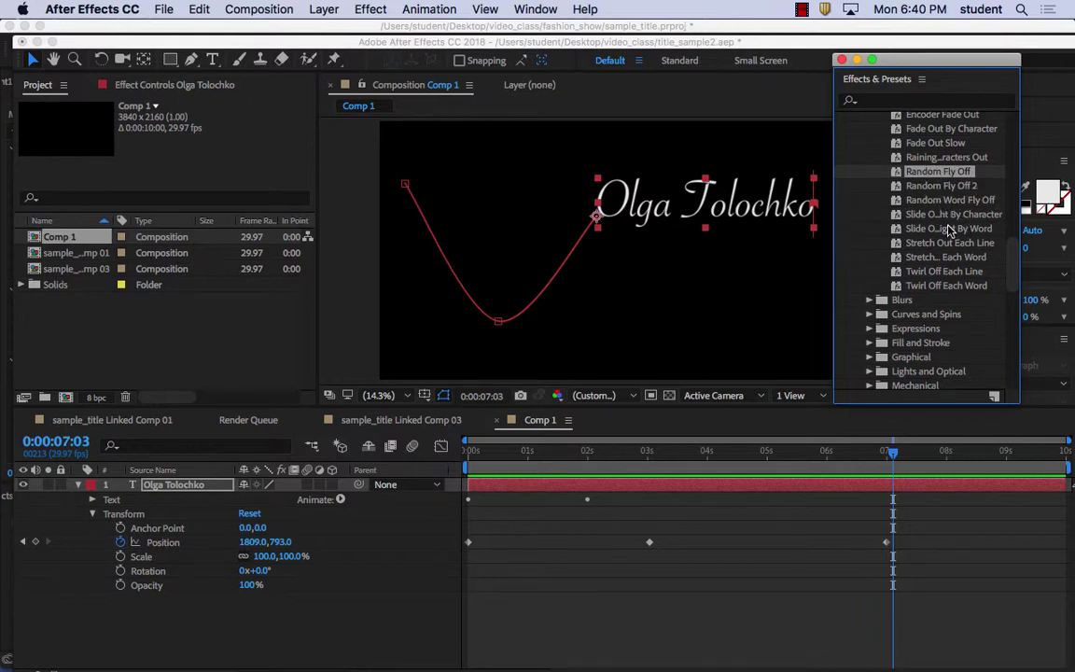
pyautogui.moveTo(902, 201); pyautogui.dragTo(733, 215)
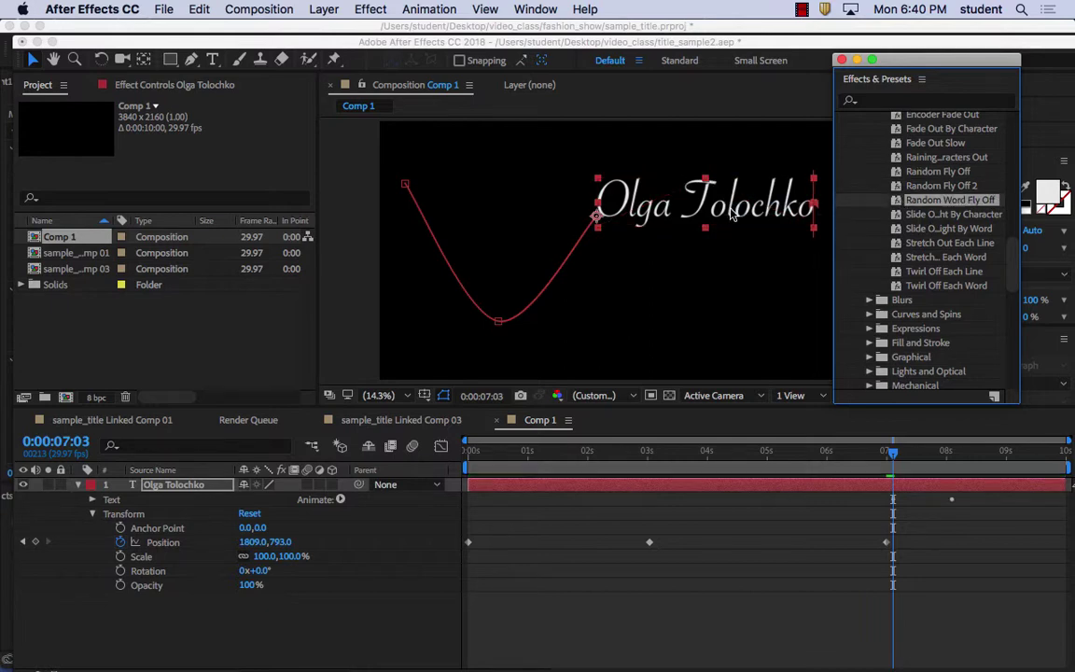
pyautogui.press('space')
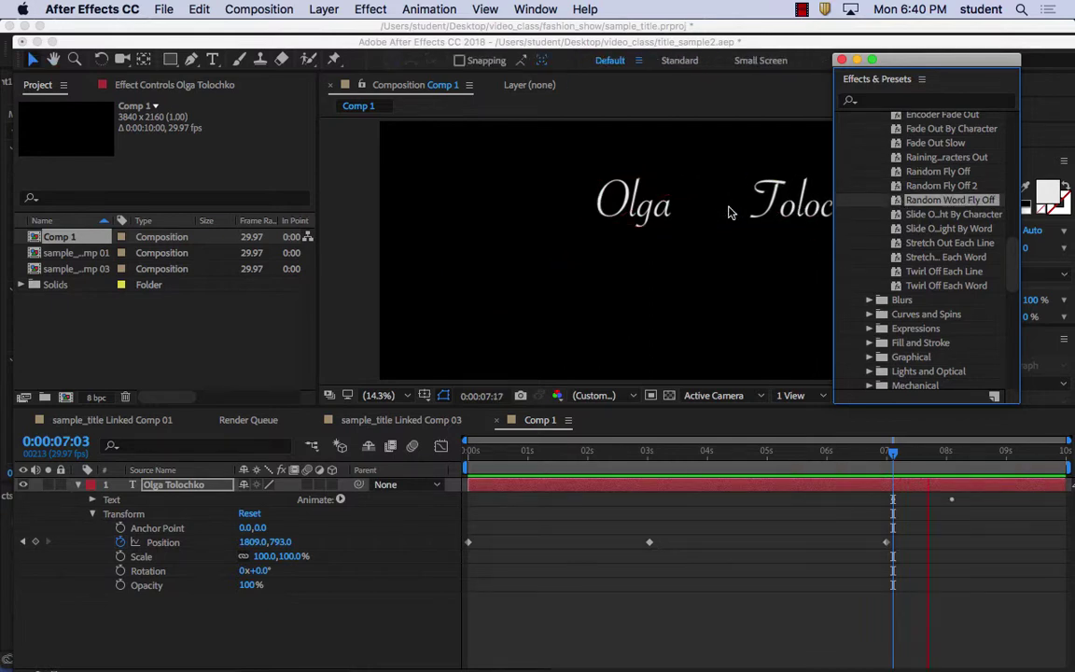
pyautogui.press('space')
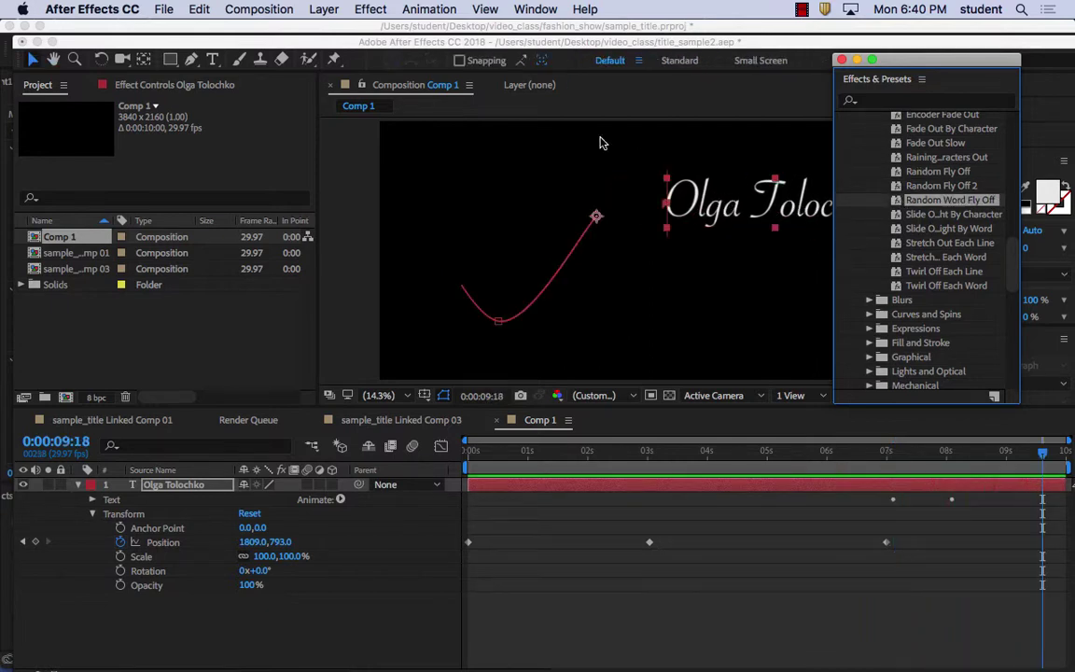
pyautogui.click(200, 9)
pyautogui.click(213, 35)
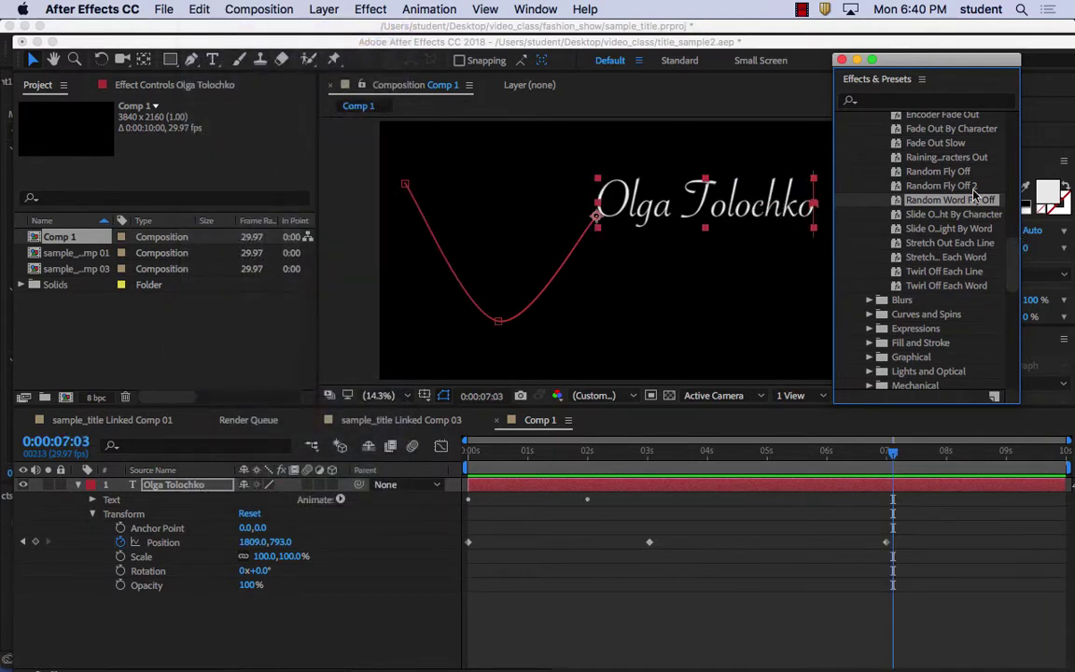
# Apply Random Fly Off 2 to the name text, preview it, then undo it
pyautogui.click(904, 186)
pyautogui.doubleClick(938, 187)
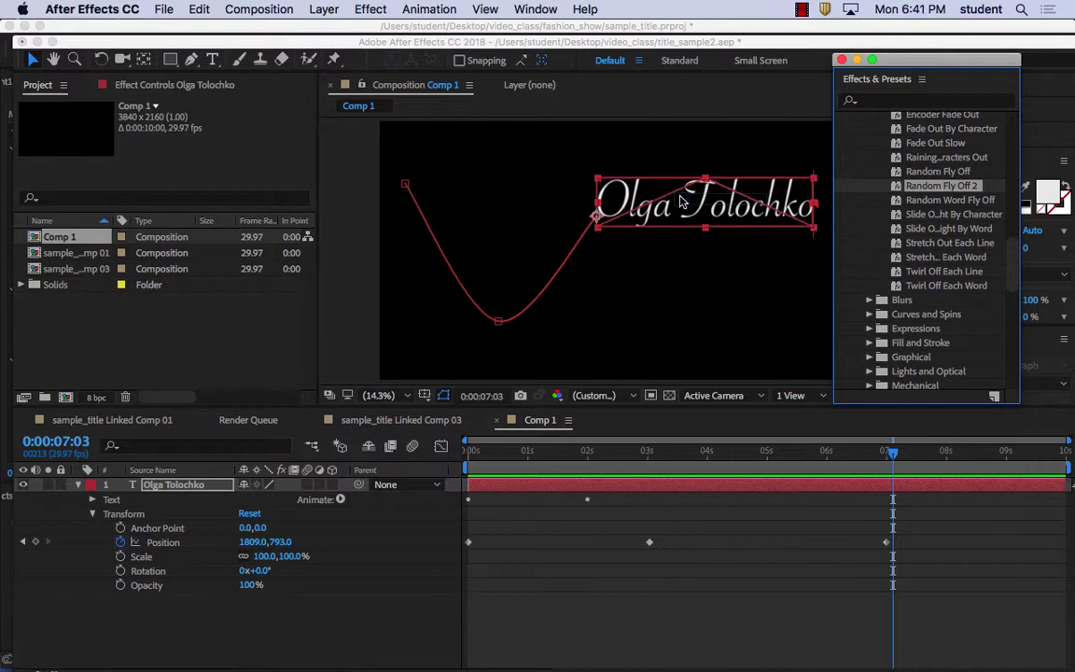
pyautogui.press('space')
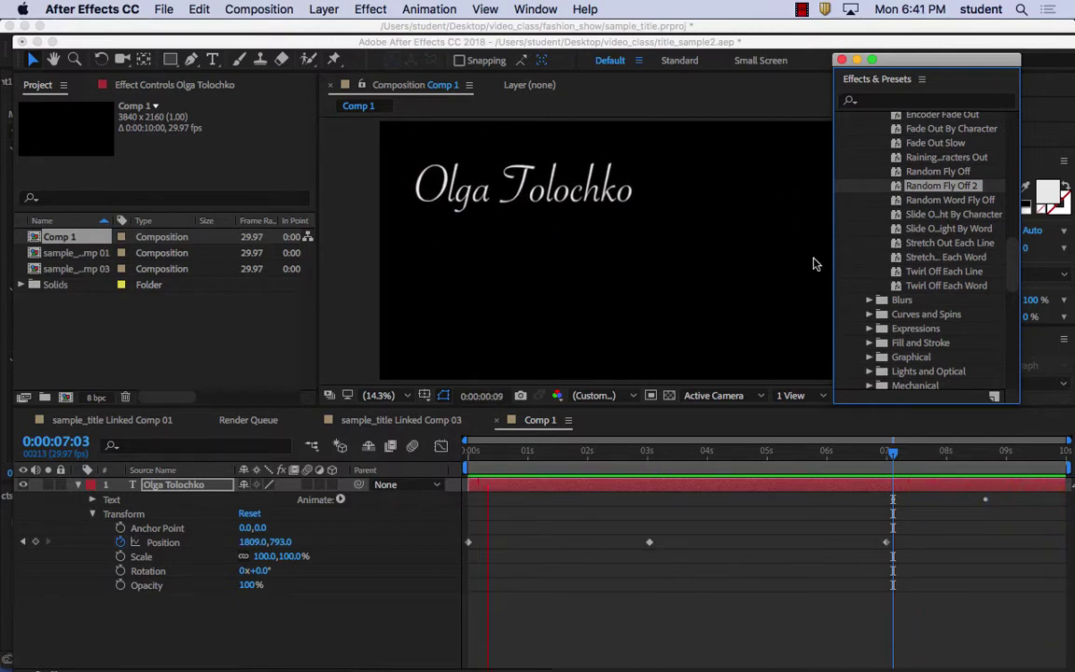
pyautogui.press('space')
pyautogui.click(199, 9)
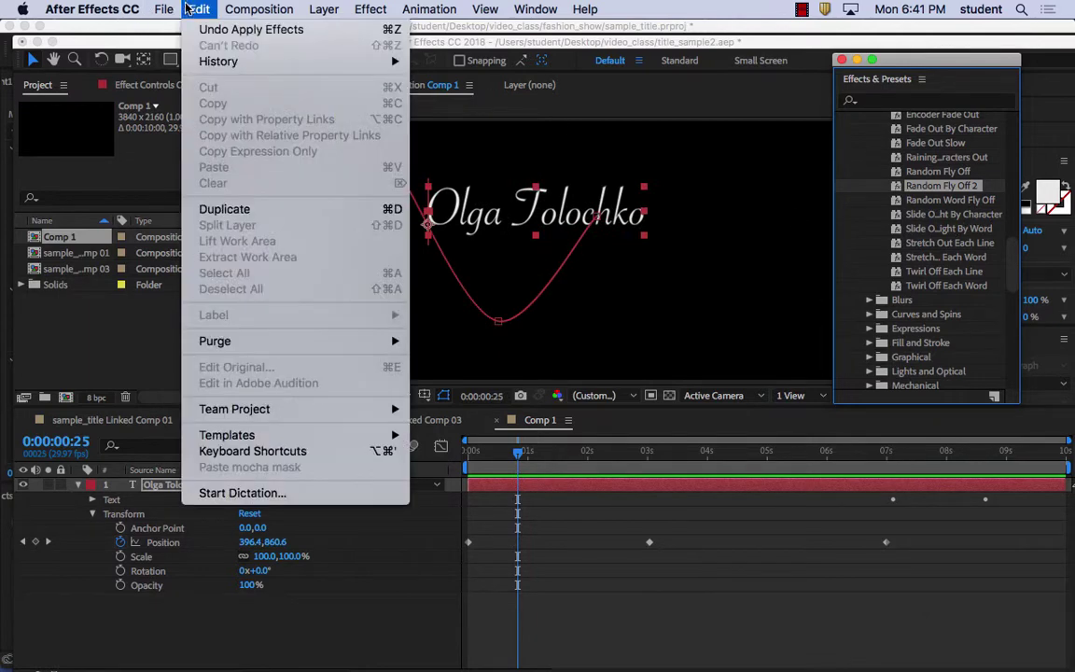
pyautogui.click(238, 29)
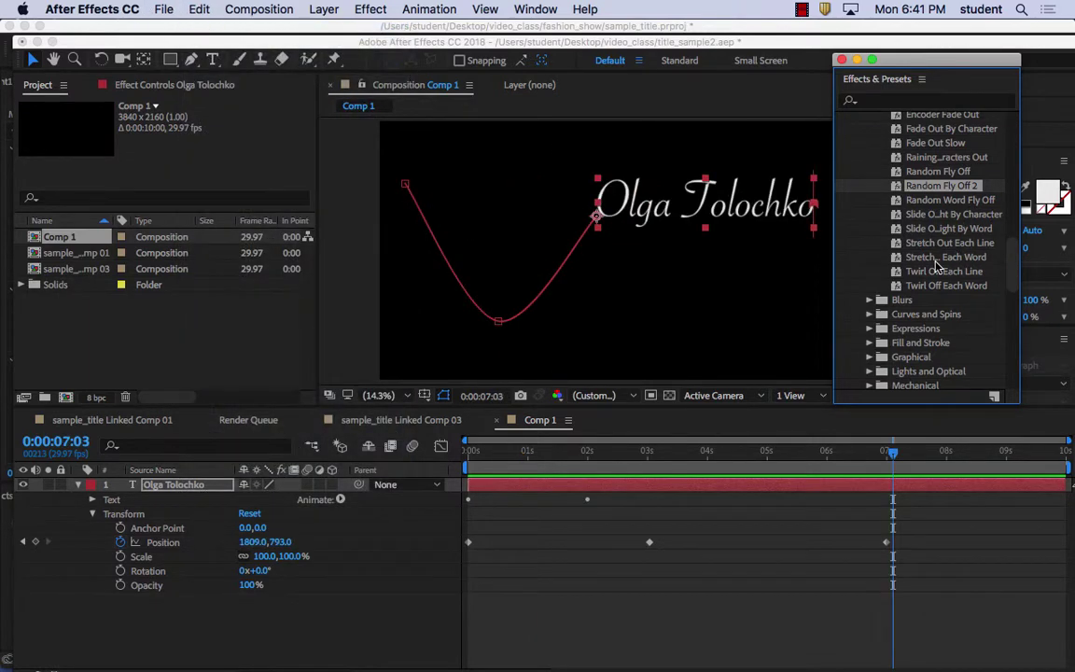
pyautogui.click(935, 173)
pyautogui.scroll(5, 929, 261)
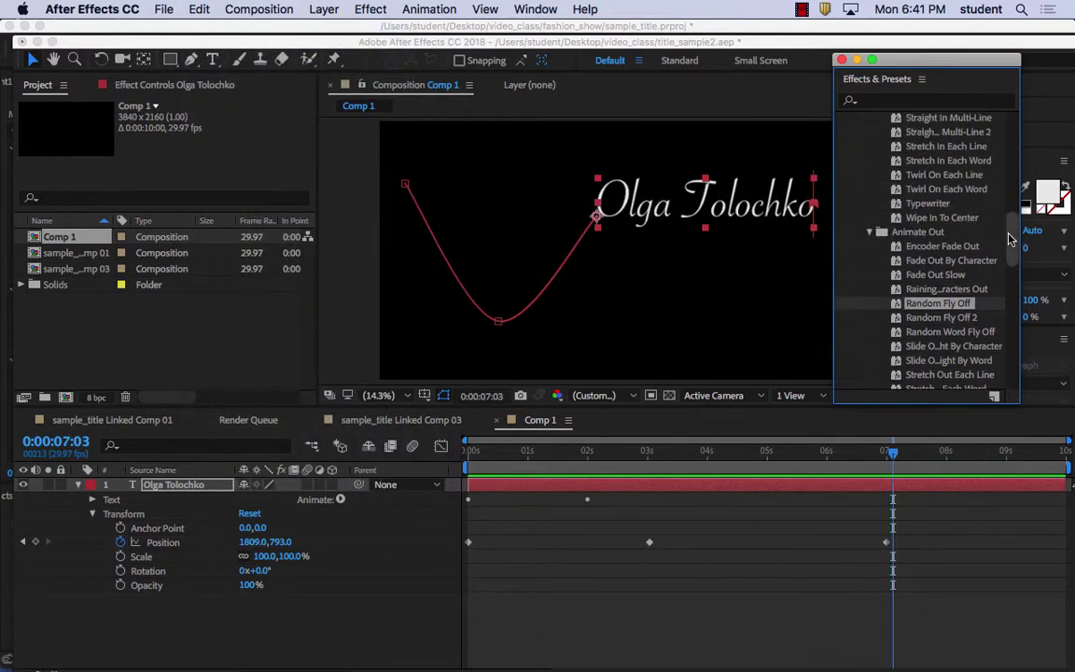
# Apply Raining Characters Out to the name layer and play back the raining exit animation
pyautogui.moveTo(931, 265); pyautogui.dragTo(753, 217)
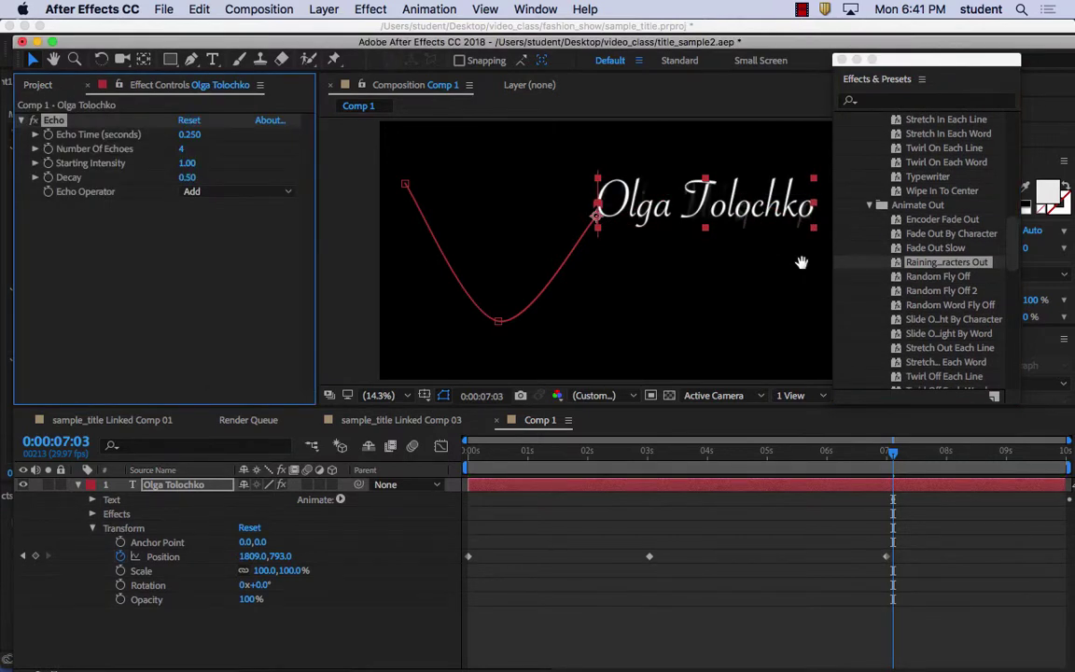
pyautogui.press('space')
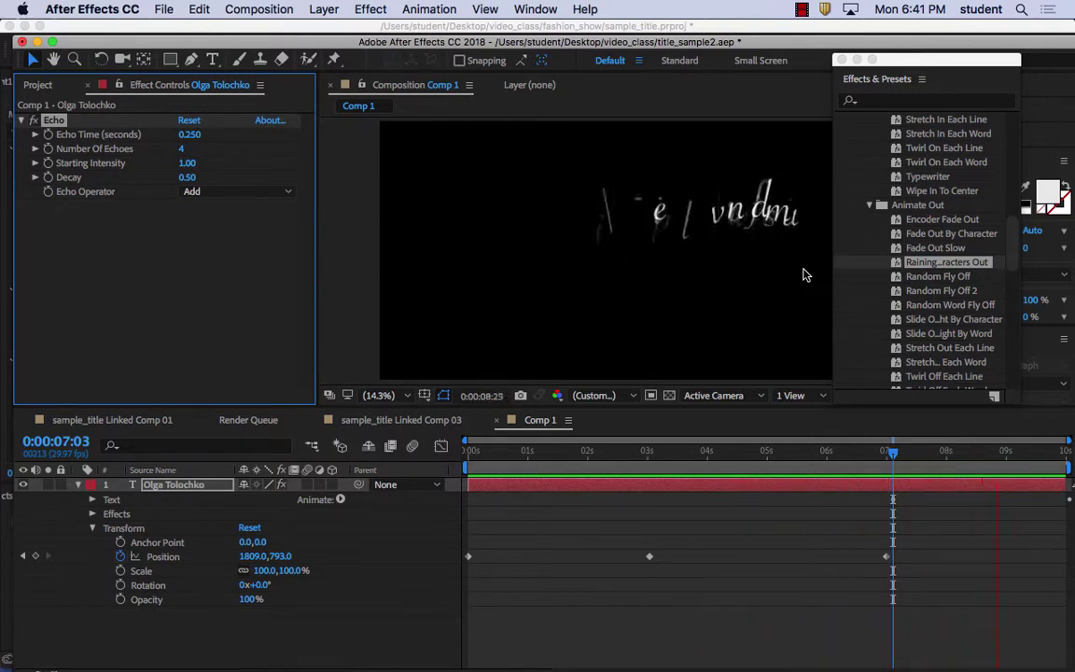
pyautogui.press('space')
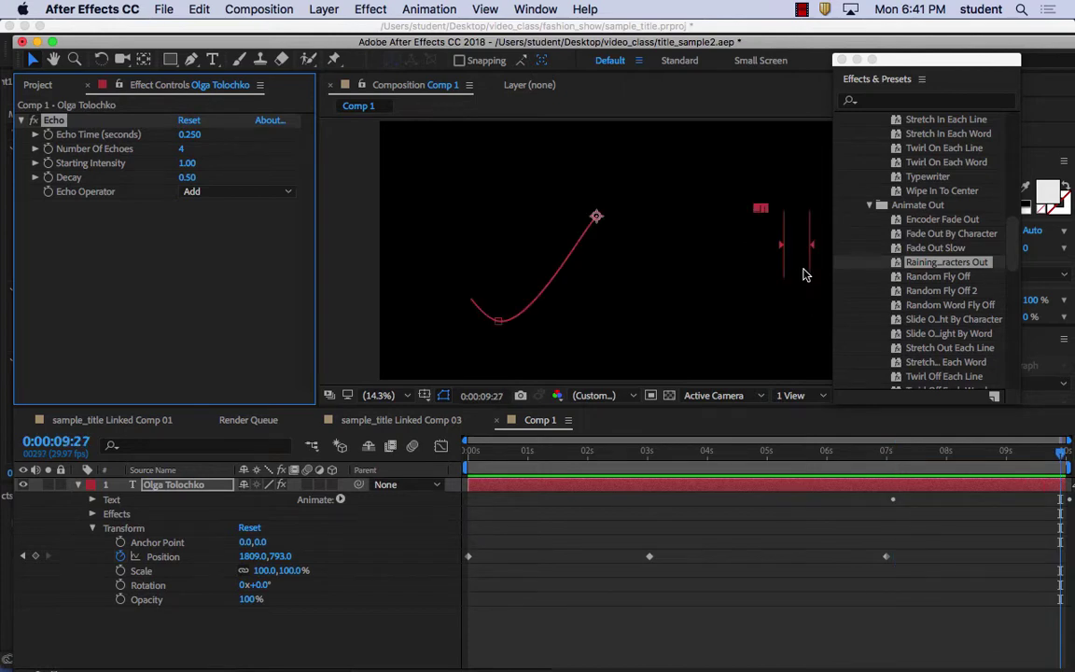
# Save the After Effects project under the new file name title_sample3
pyautogui.click(163, 9)
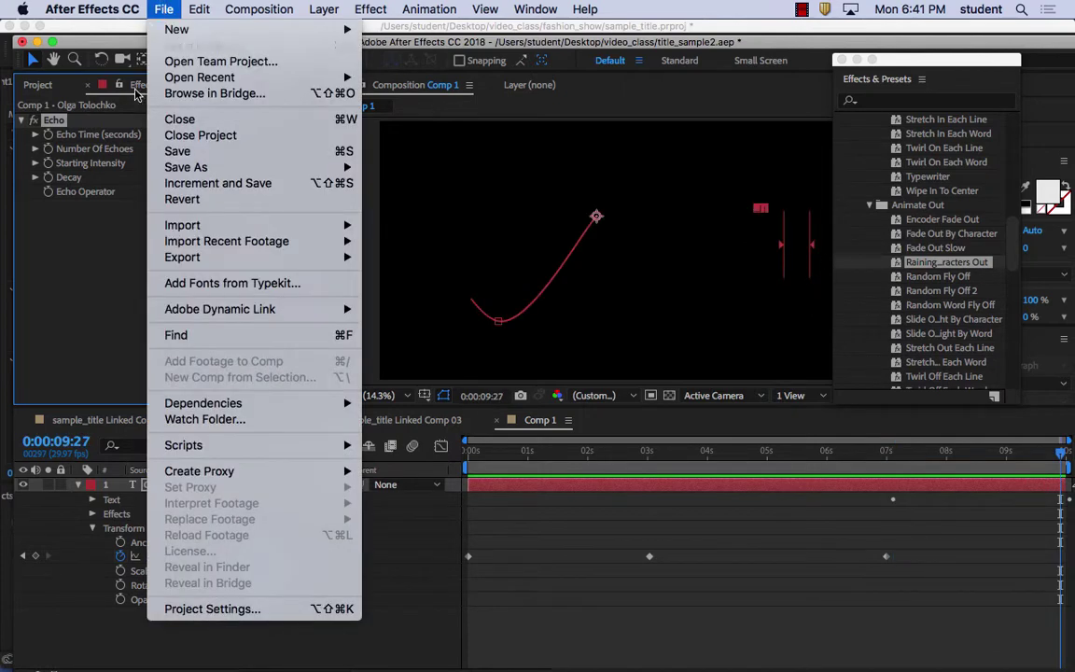
pyautogui.moveTo(280, 167)
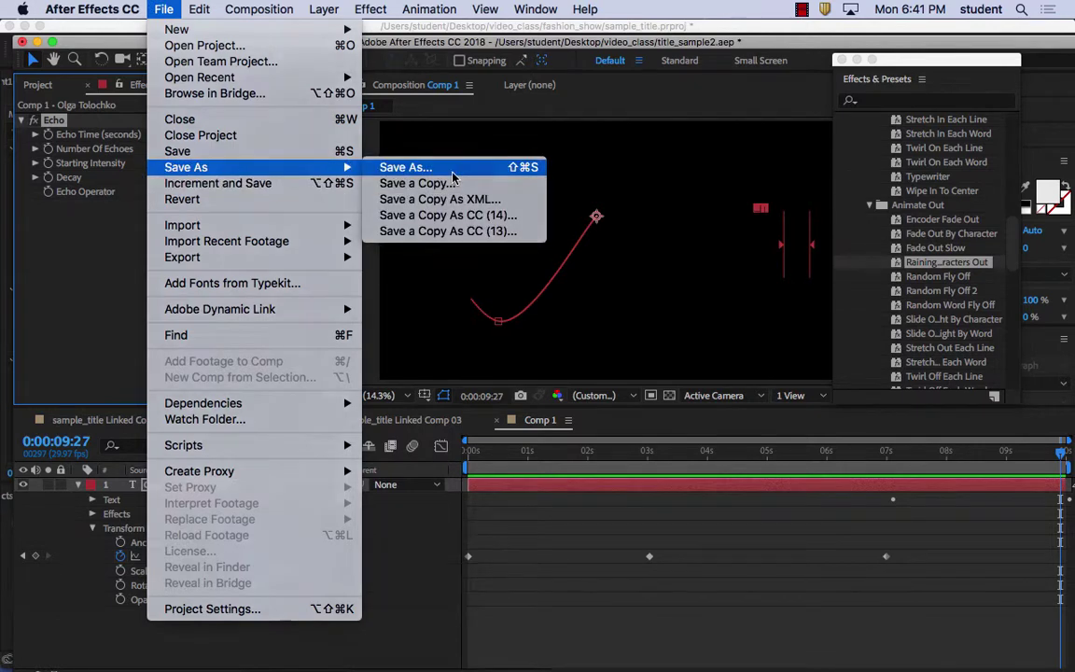
pyautogui.click(453, 172)
pyautogui.click(507, 113)
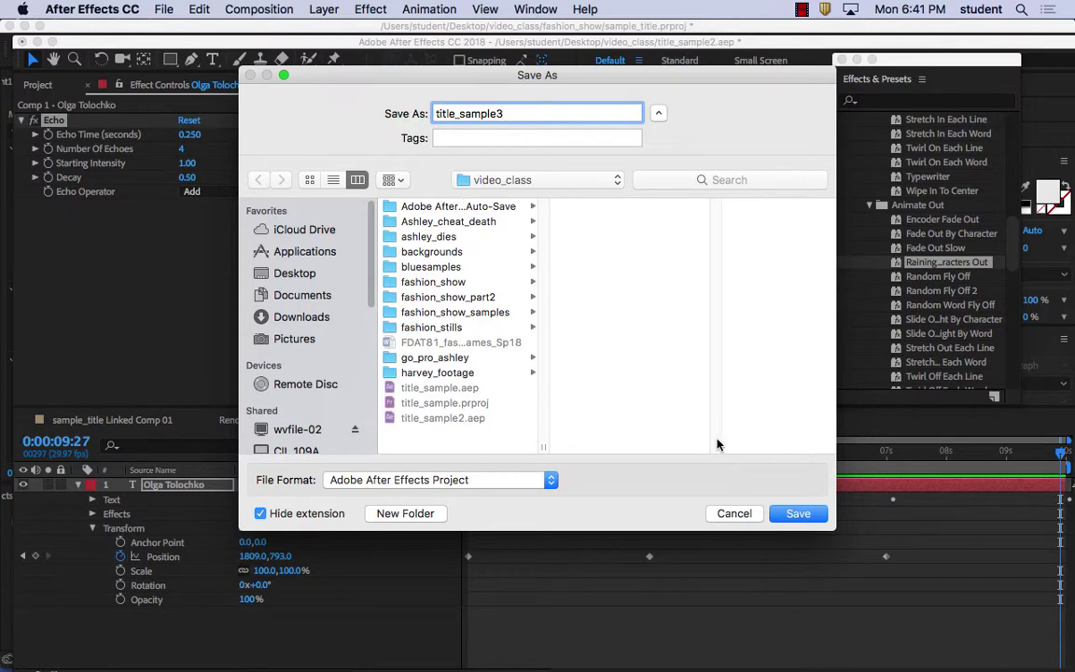
pyautogui.click(798, 514)
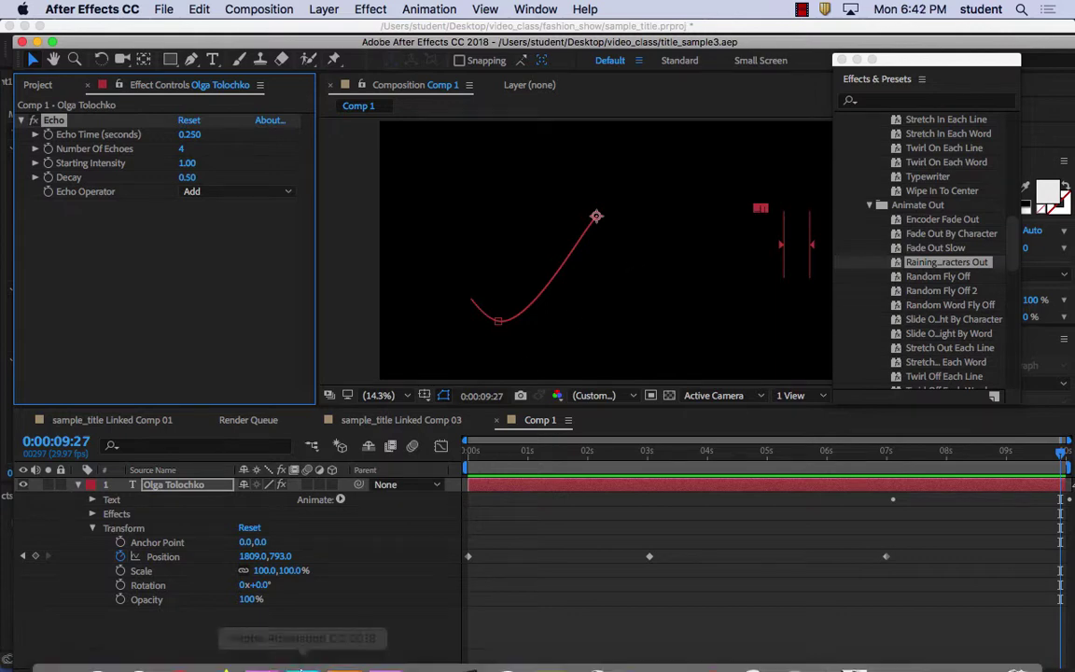
pyautogui.moveTo(308, 661)
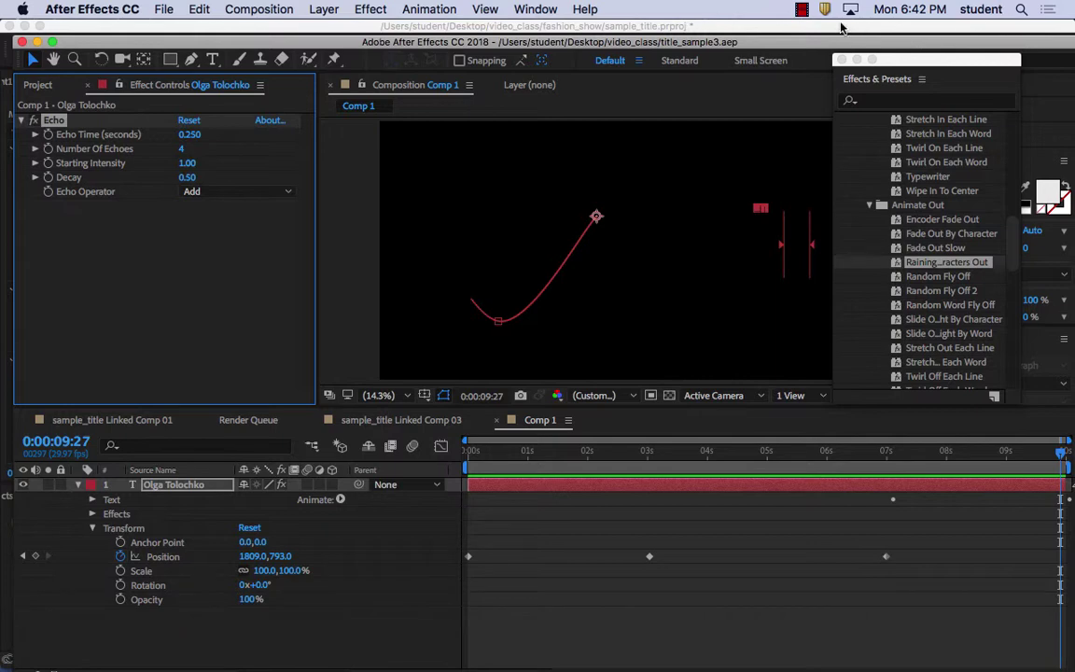
pyautogui.click(802, 10)
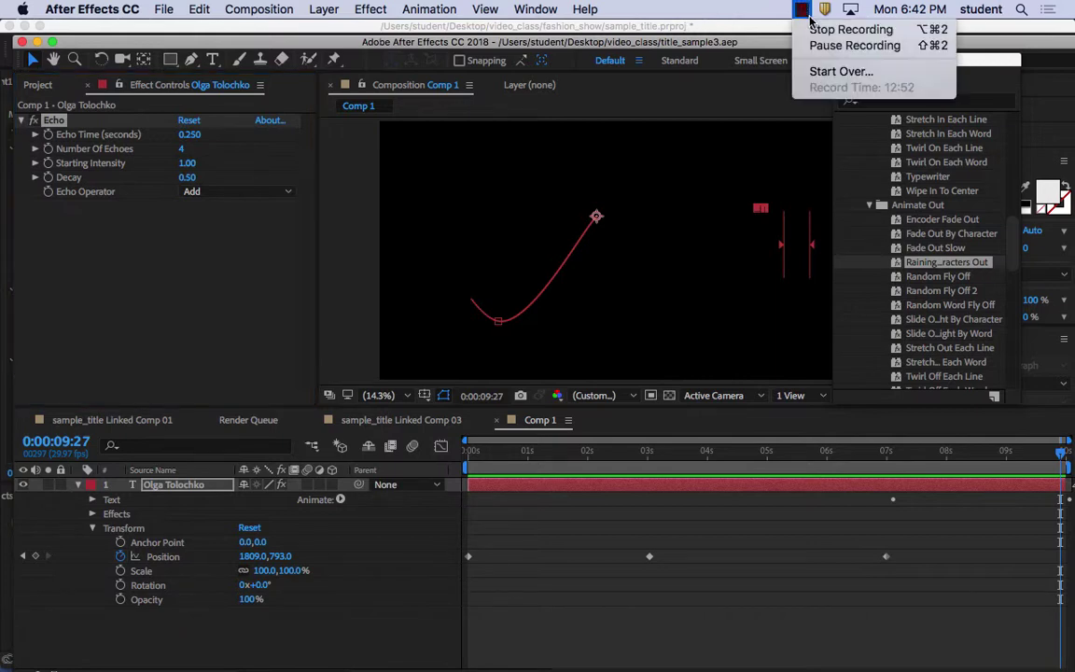